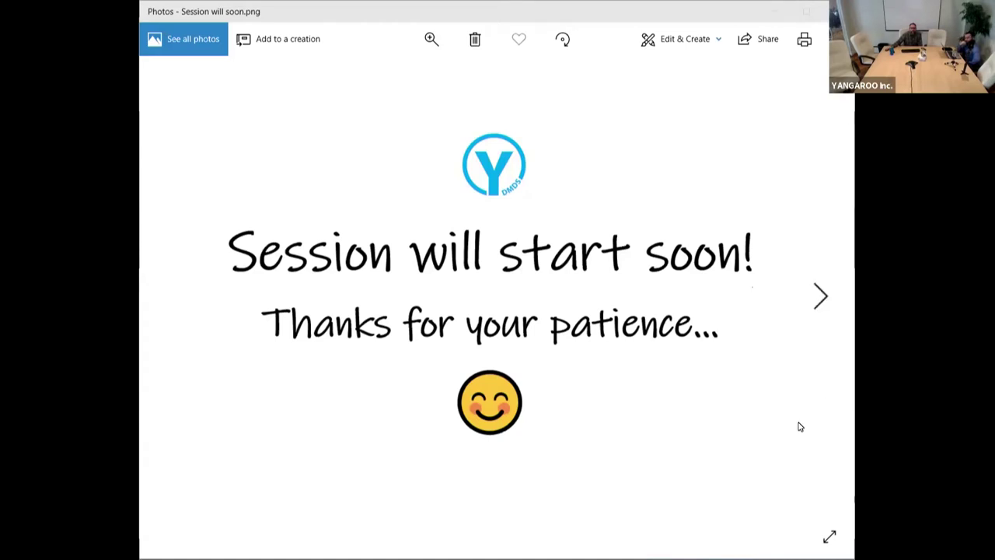
Step: Minimize the full-screen waiting slide and close the Logitech Webcam Controller panel
{"action": "left_click", "coordinate": [689, 14]}
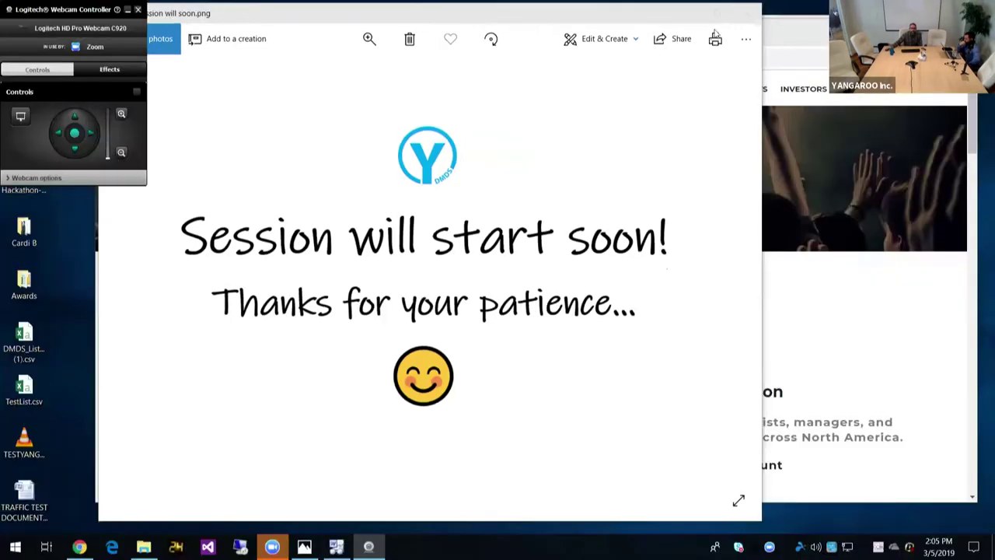
{"action": "left_click", "coordinate": [670, 13]}
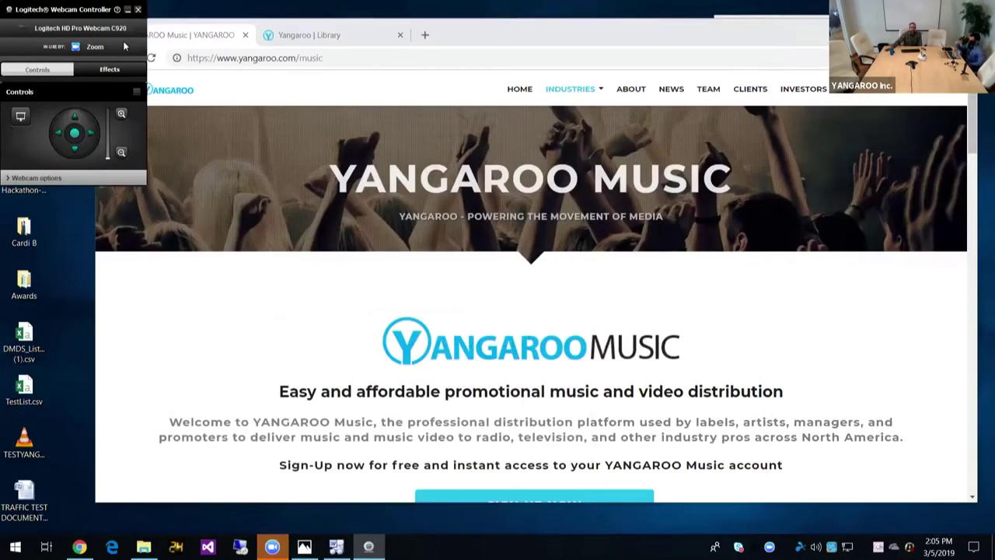
{"action": "left_click", "coordinate": [137, 10]}
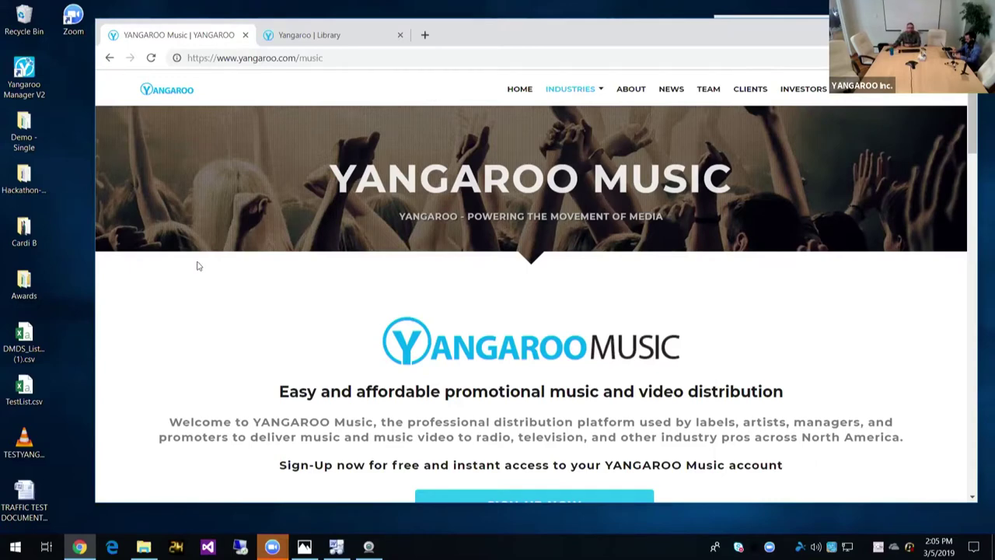
Step: Scroll the yangaroo.com/music page, then switch to the YANGAROO Music Library page
{"action": "scroll", "coordinate": [196, 268], "scroll_direction": "down", "scroll_amount": 2}
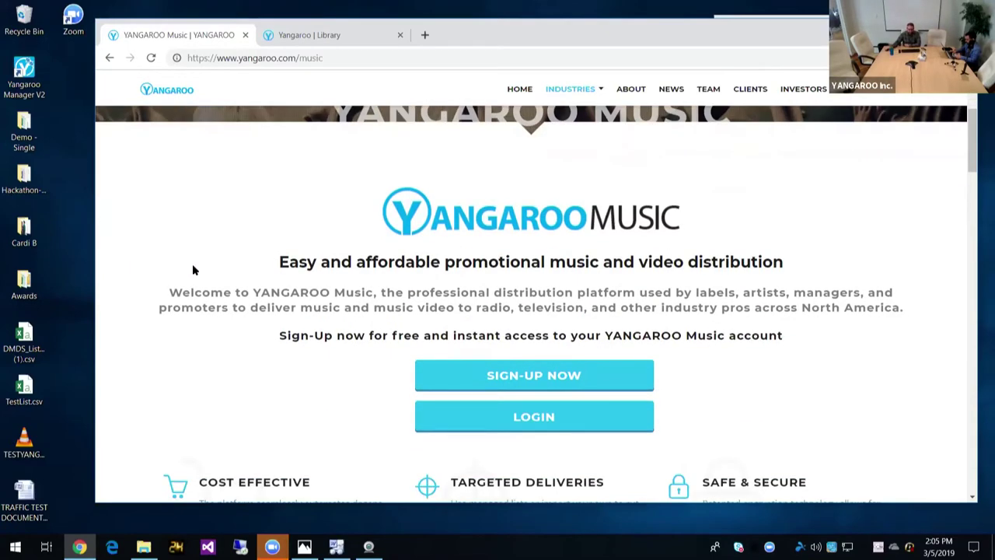
{"action": "scroll", "coordinate": [193, 269], "scroll_direction": "down", "scroll_amount": 3}
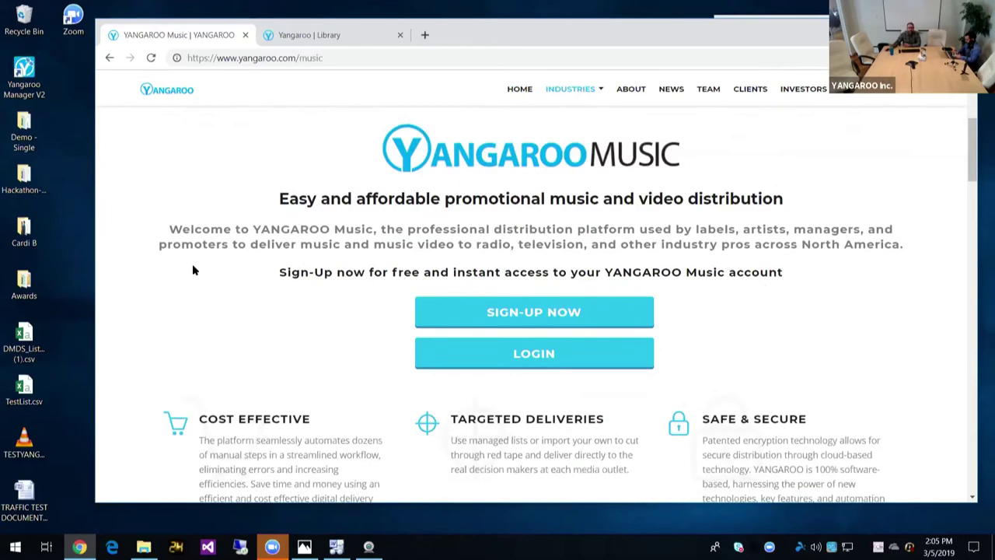
{"action": "scroll", "coordinate": [192, 263], "scroll_direction": "up", "scroll_amount": 3}
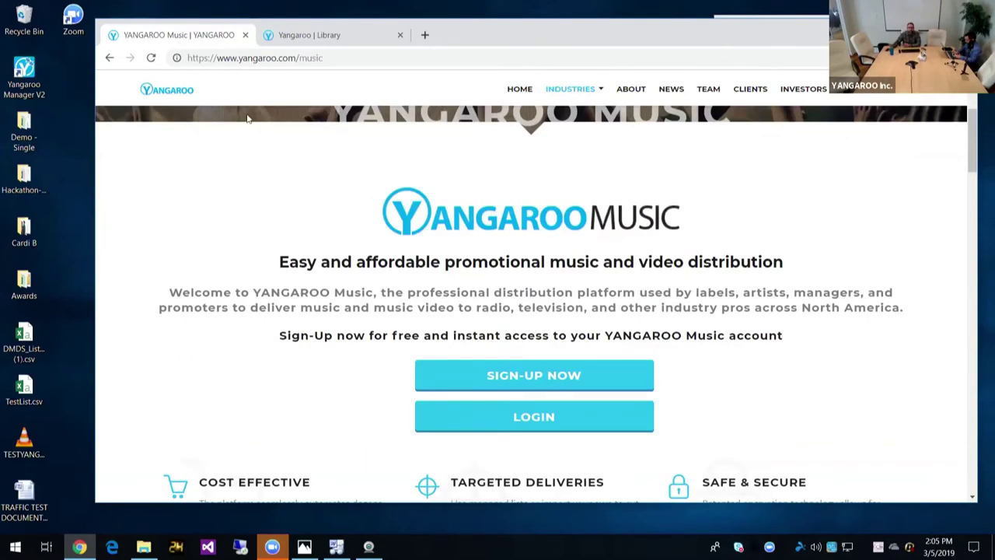
{"action": "left_click", "coordinate": [305, 39]}
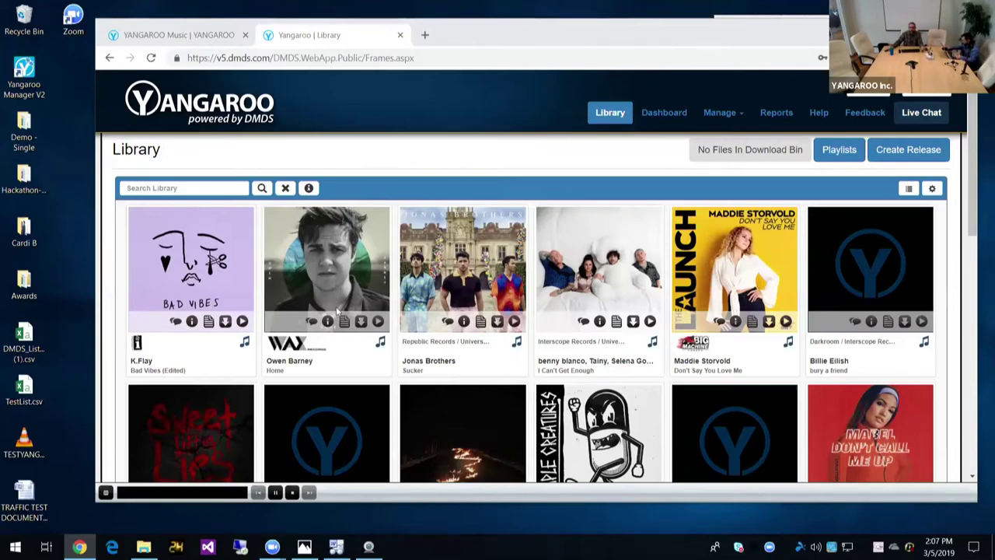
{"action": "scroll", "coordinate": [334, 294], "scroll_direction": "down", "scroll_amount": 3}
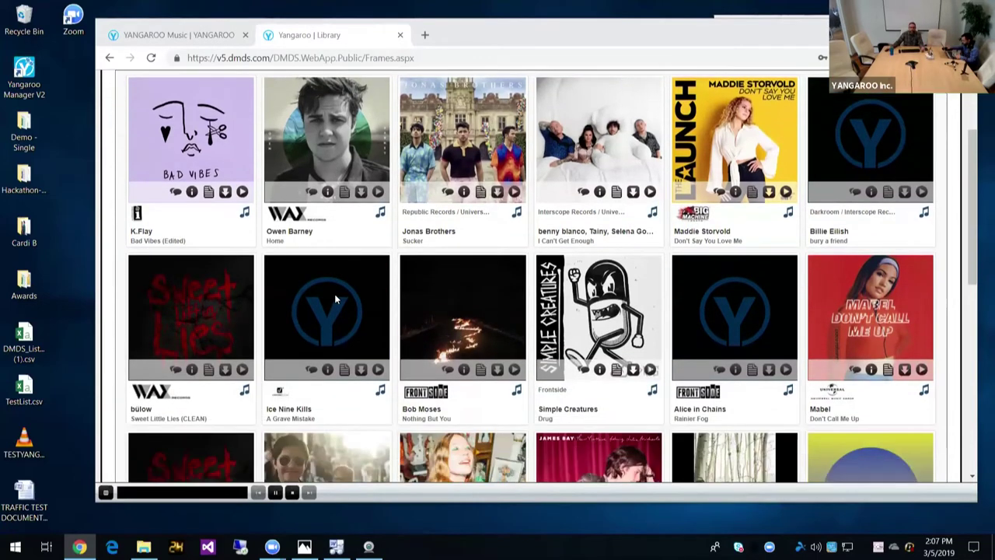
{"action": "scroll", "coordinate": [335, 294], "scroll_direction": "up", "scroll_amount": 2}
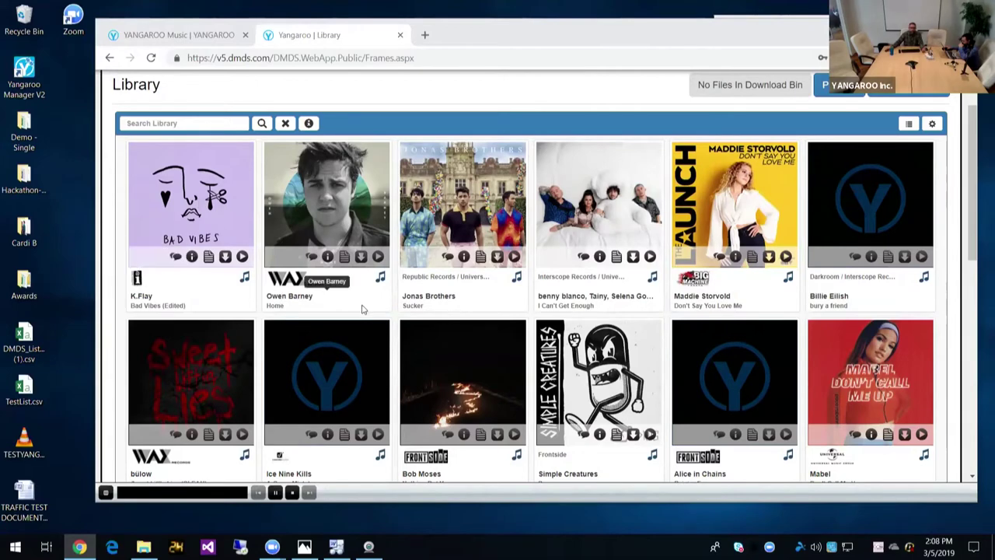
{"action": "scroll", "coordinate": [361, 309], "scroll_direction": "down", "scroll_amount": 1}
{"action": "scroll", "coordinate": [361, 310], "scroll_direction": "down", "scroll_amount": 3}
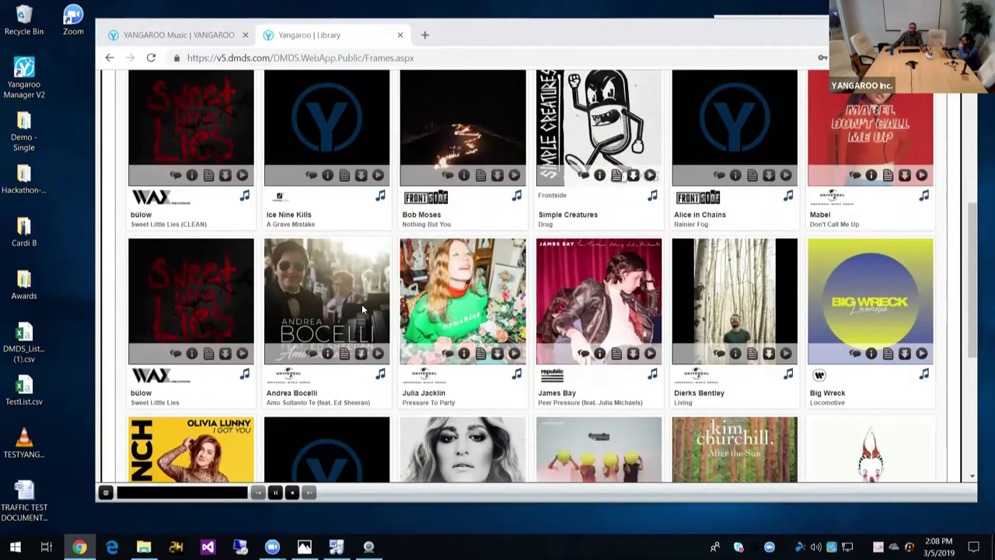
{"action": "scroll", "coordinate": [361, 310], "scroll_direction": "down", "scroll_amount": 2}
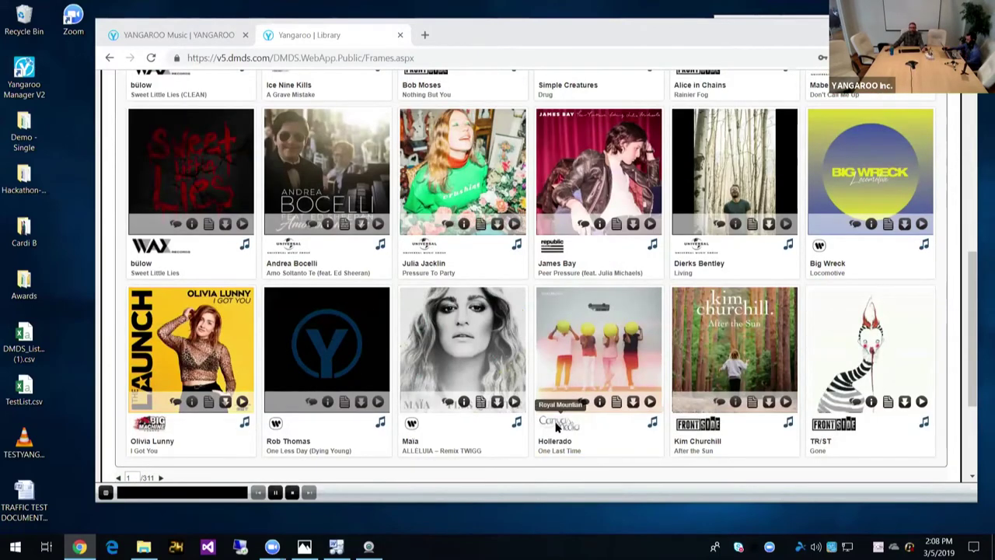
{"action": "scroll", "coordinate": [557, 427], "scroll_direction": "up", "scroll_amount": 1}
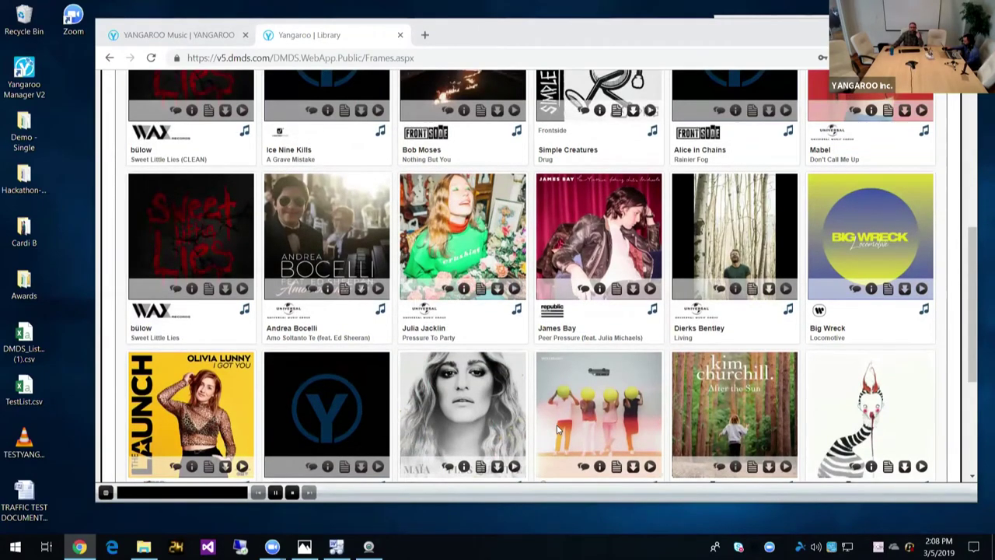
{"action": "scroll", "coordinate": [557, 426], "scroll_direction": "up", "scroll_amount": 3}
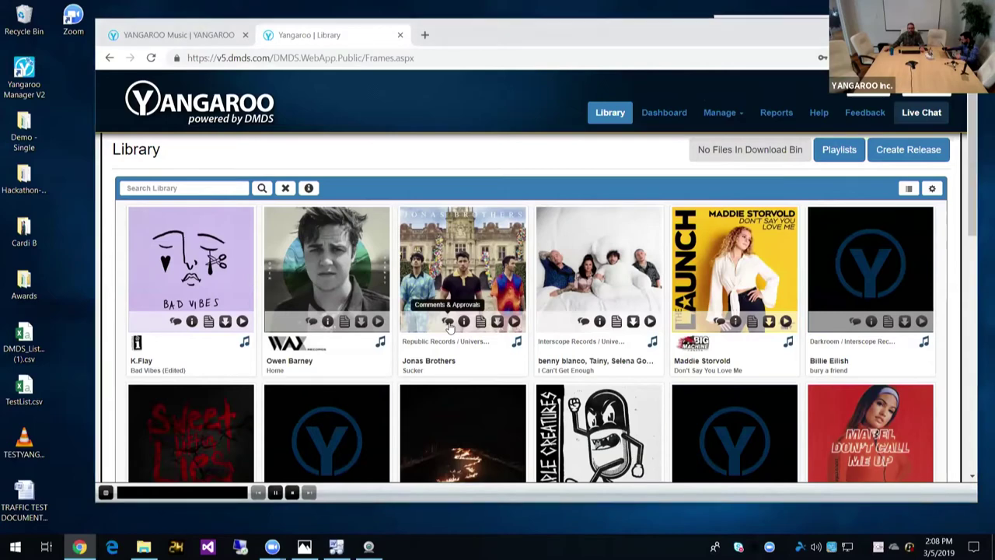
{"action": "left_click", "coordinate": [449, 324]}
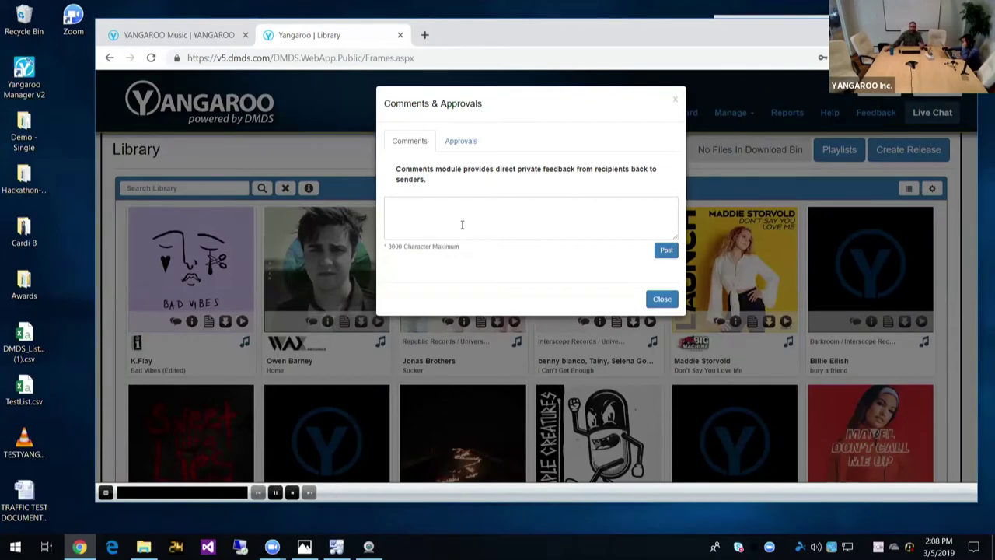
{"action": "left_click", "coordinate": [662, 300]}
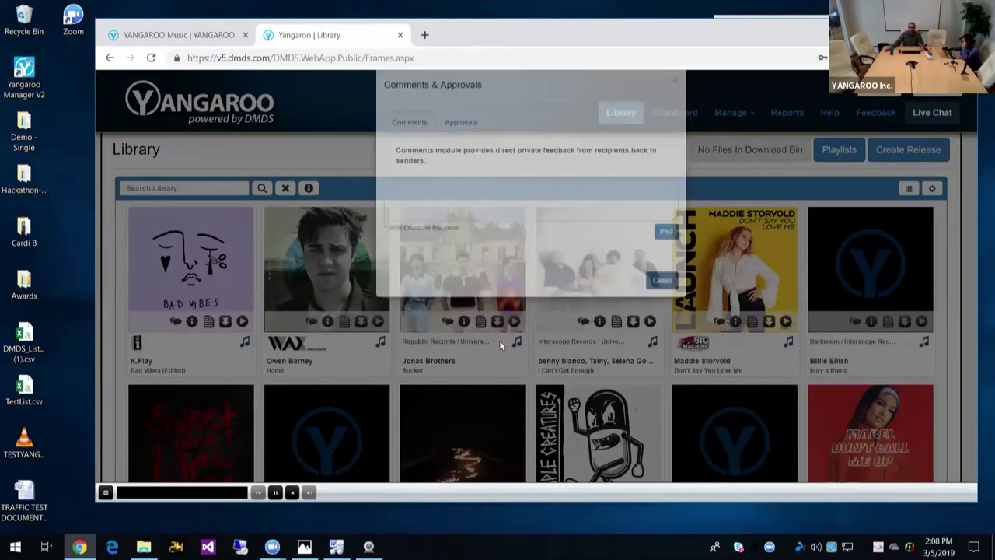
{"action": "left_click", "coordinate": [463, 321]}
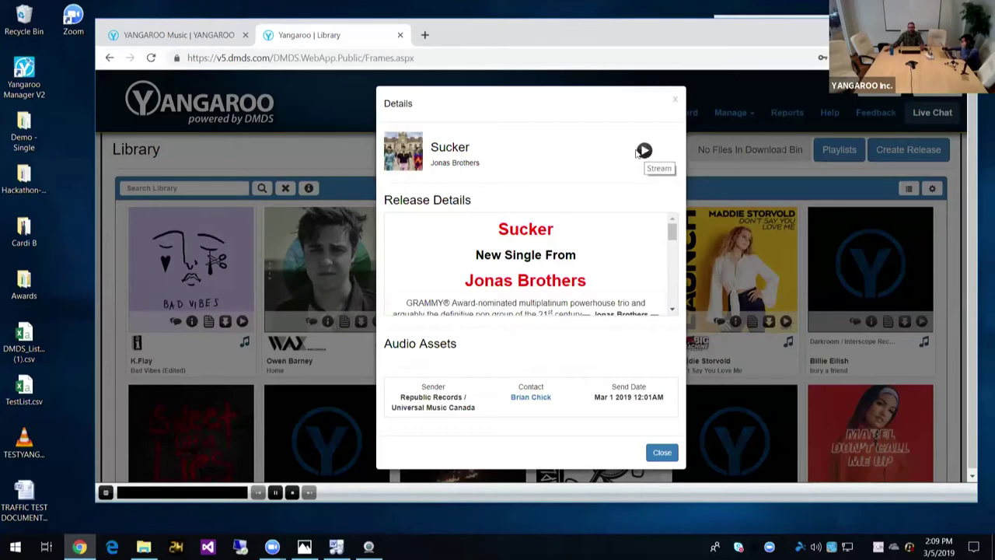
{"action": "scroll", "coordinate": [466, 237], "scroll_direction": "down", "scroll_amount": 10}
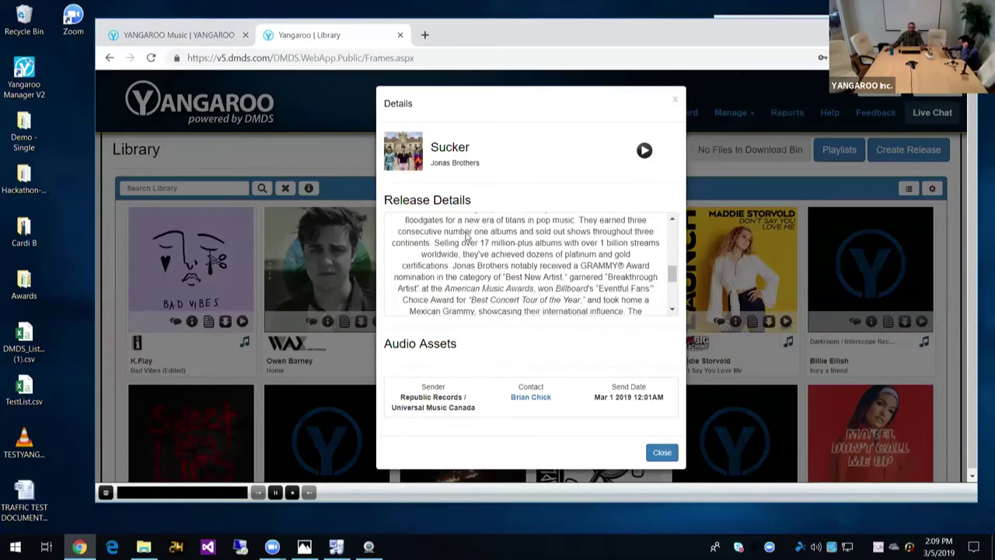
{"action": "scroll", "coordinate": [466, 236], "scroll_direction": "up", "scroll_amount": 5}
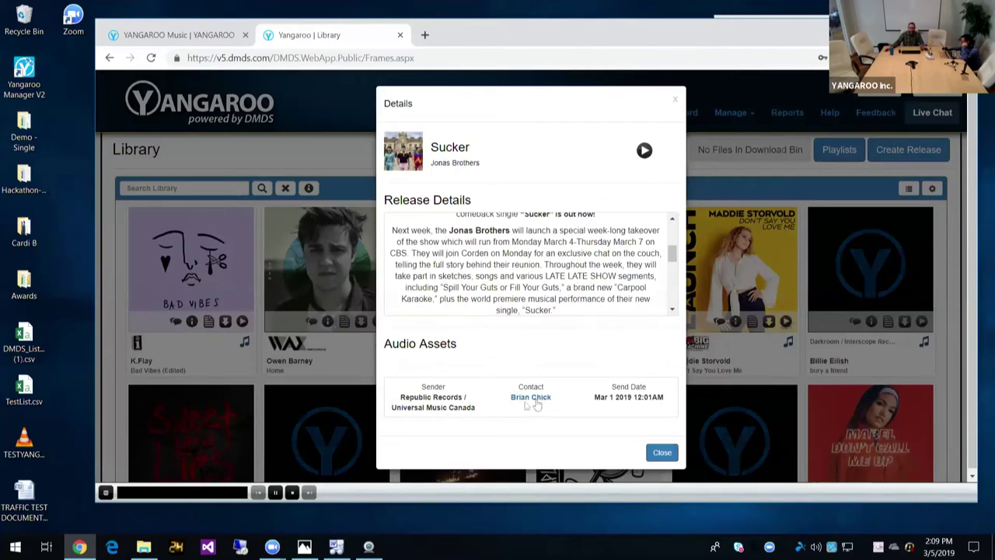
{"action": "left_click", "coordinate": [661, 452]}
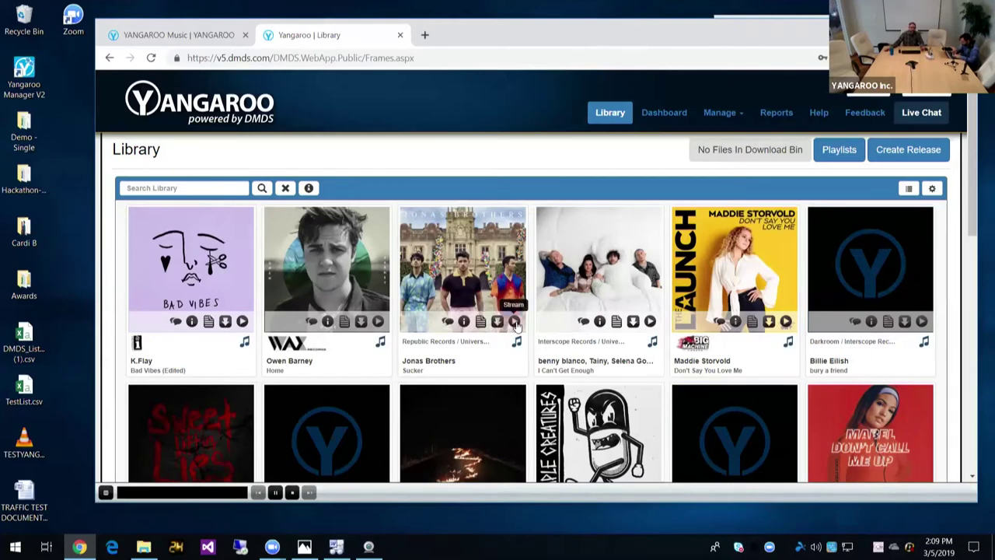
Step: Preview the Jonas Brothers' Sucker stream, stop it, and open its Release Detail page
{"action": "left_click", "coordinate": [516, 324]}
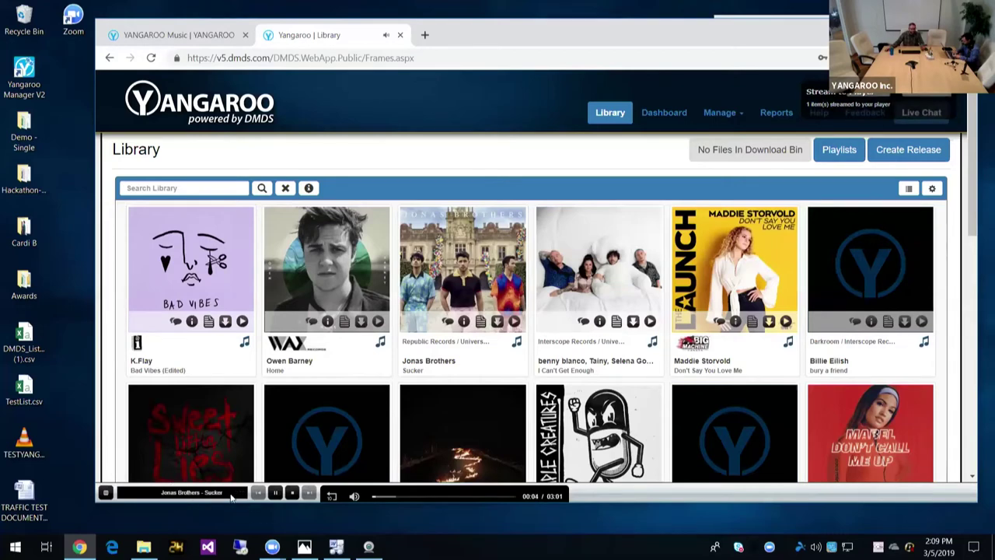
{"action": "left_click", "coordinate": [290, 494]}
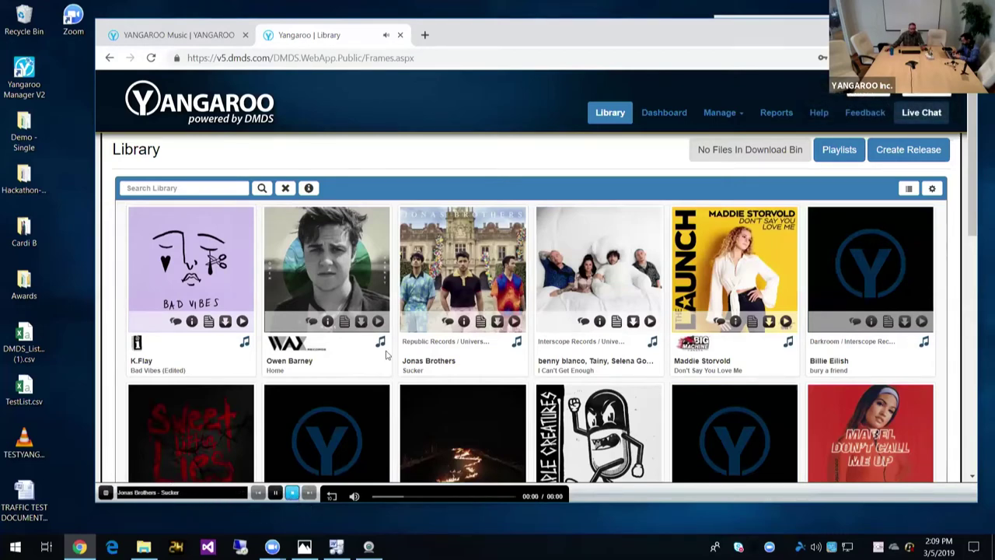
{"action": "left_click", "coordinate": [481, 322]}
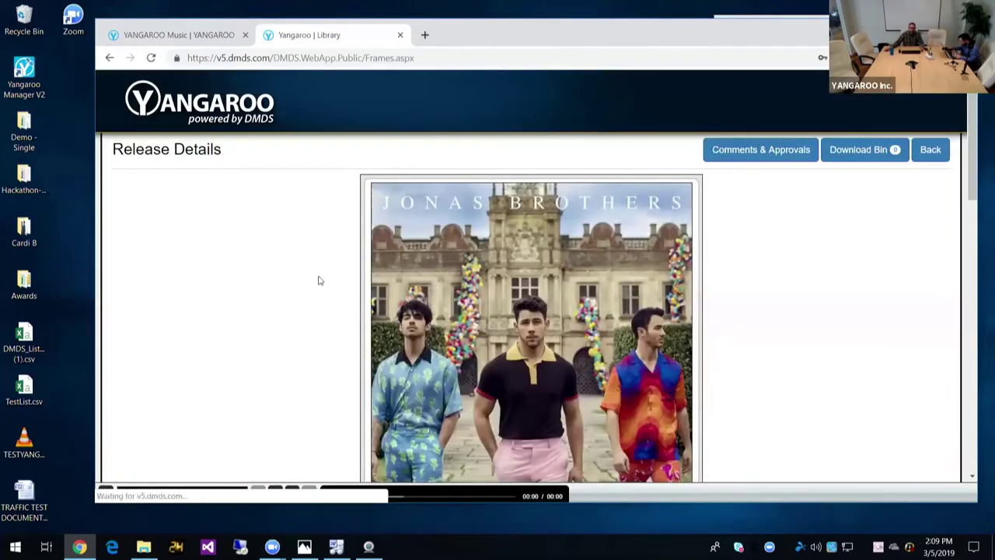
Step: Open the Sucker cover artwork full-size in its own tab
{"action": "scroll", "coordinate": [318, 281], "scroll_direction": "down", "scroll_amount": 3}
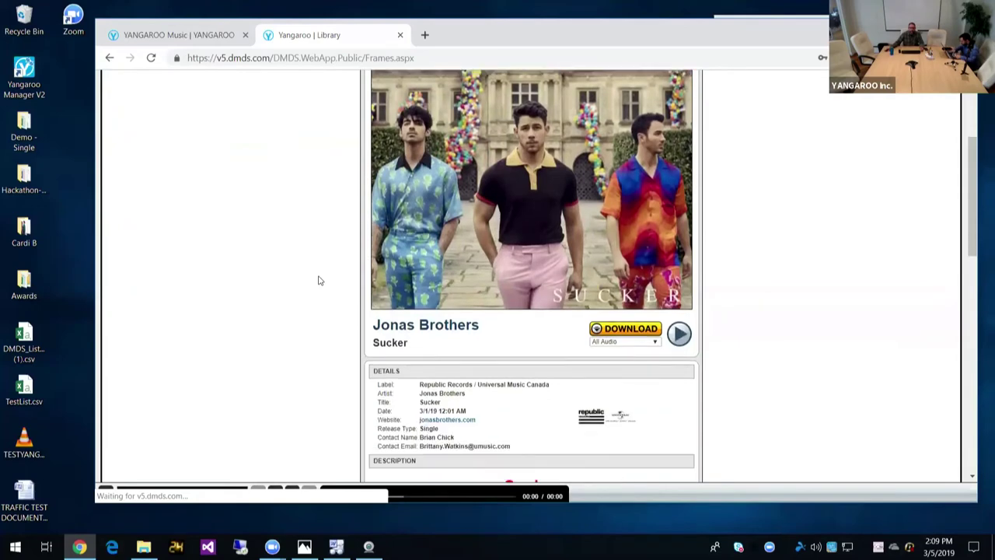
{"action": "scroll", "coordinate": [318, 281], "scroll_direction": "down", "scroll_amount": 2}
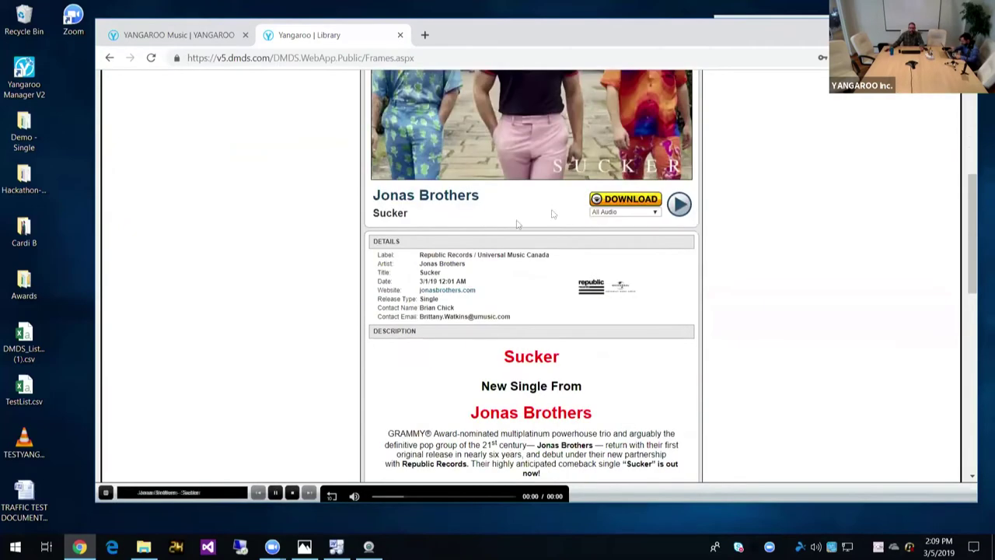
{"action": "scroll", "coordinate": [562, 205], "scroll_direction": "down", "scroll_amount": 2}
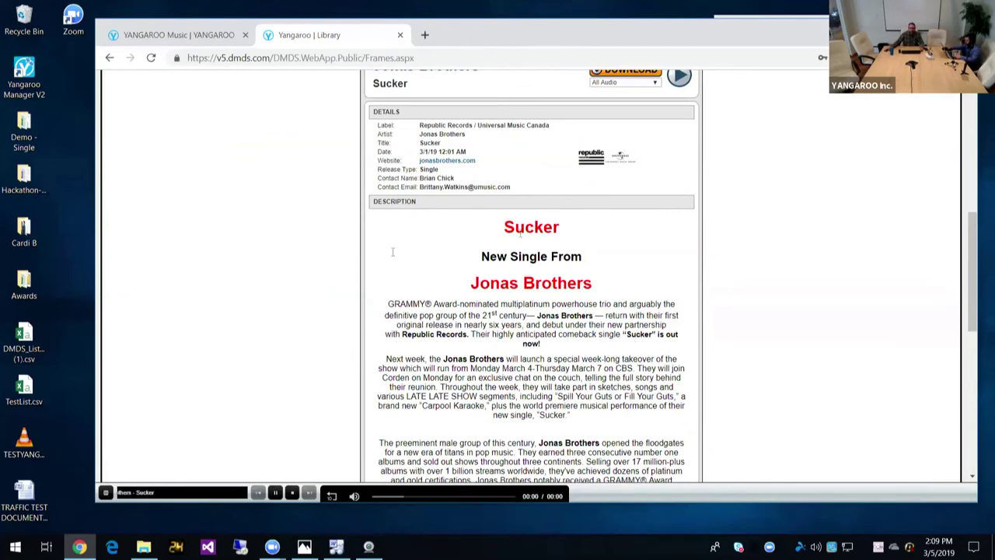
{"action": "scroll", "coordinate": [331, 283], "scroll_direction": "down", "scroll_amount": 7}
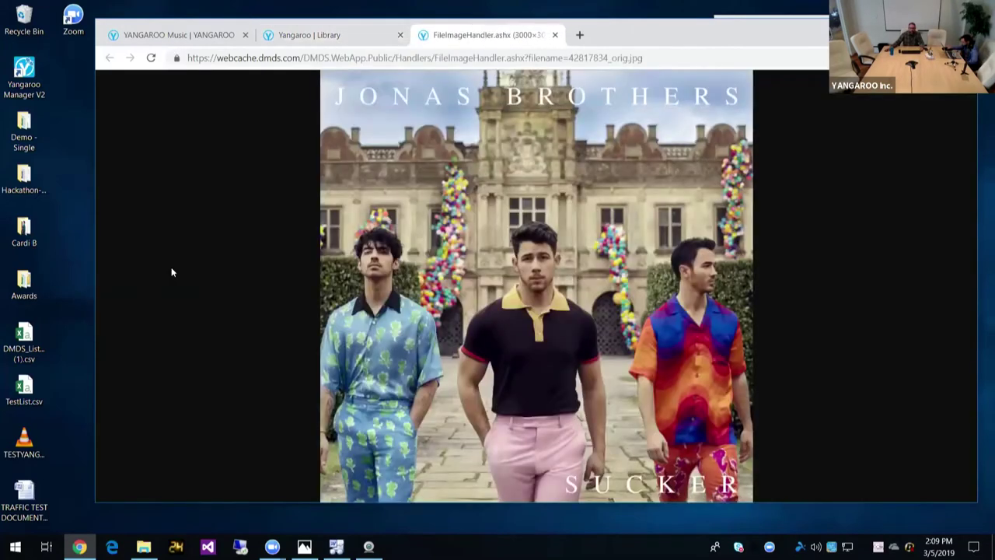
{"action": "left_click", "coordinate": [236, 248]}
Step: Close the cover image tab and expand Sucker's More Info: genre, songwriters, publishers, copyright owner
{"action": "scroll", "coordinate": [389, 350], "scroll_direction": "down", "scroll_amount": 4}
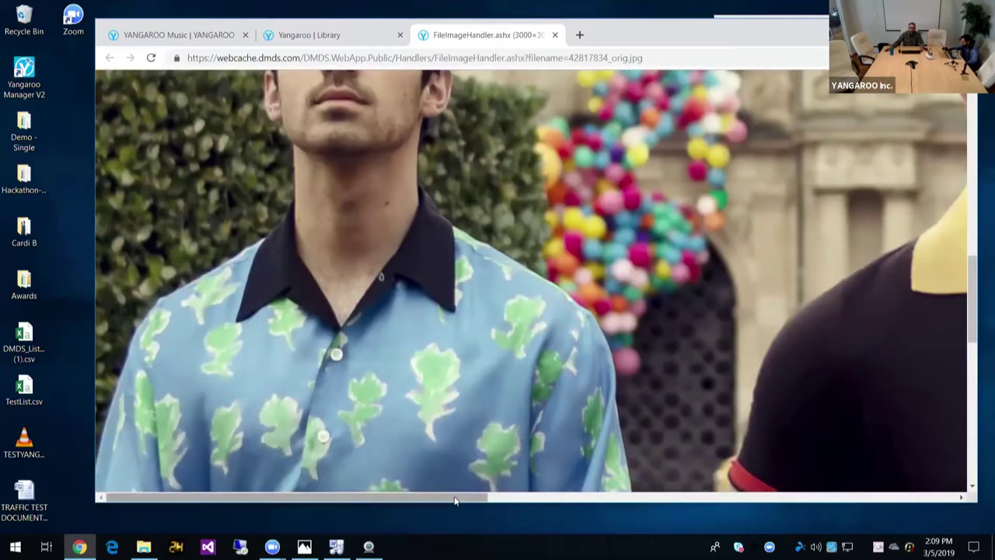
{"action": "left_click", "coordinate": [575, 498]}
{"action": "scroll", "coordinate": [576, 280], "scroll_direction": "left", "scroll_amount": 5}
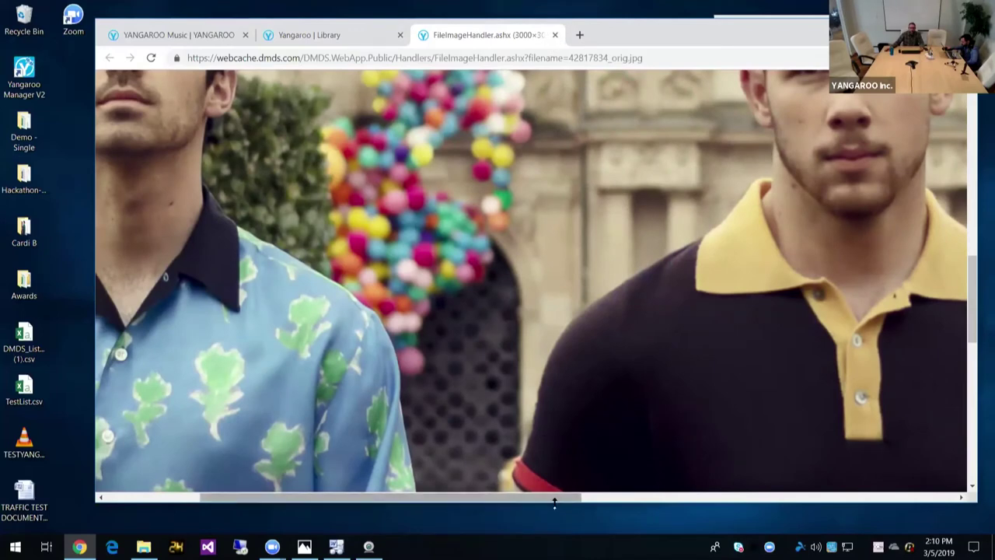
{"action": "scroll", "coordinate": [464, 496], "scroll_direction": "left", "scroll_amount": 3}
{"action": "scroll", "coordinate": [495, 217], "scroll_direction": "up", "scroll_amount": 5}
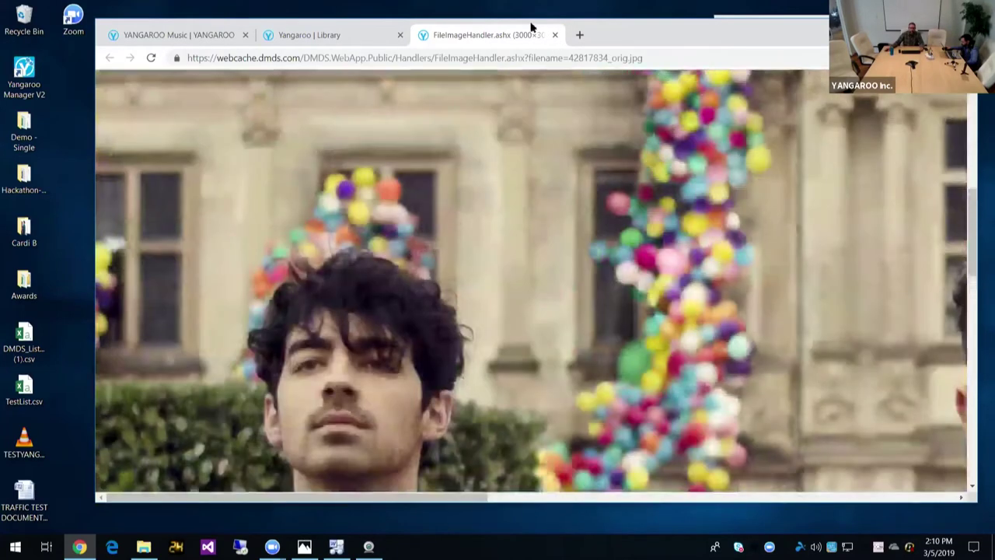
{"action": "key", "text": "ctrl+w"}
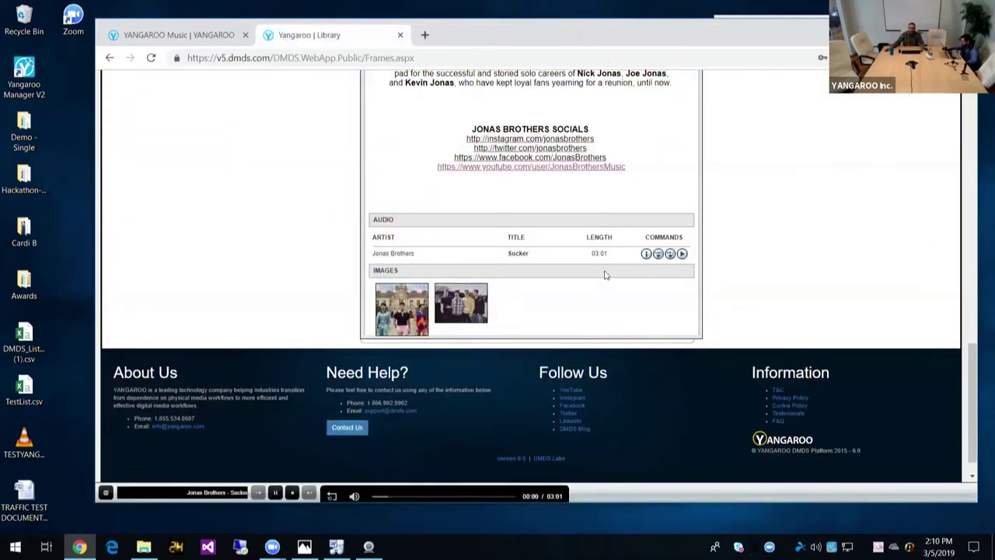
{"action": "left_click", "coordinate": [646, 254]}
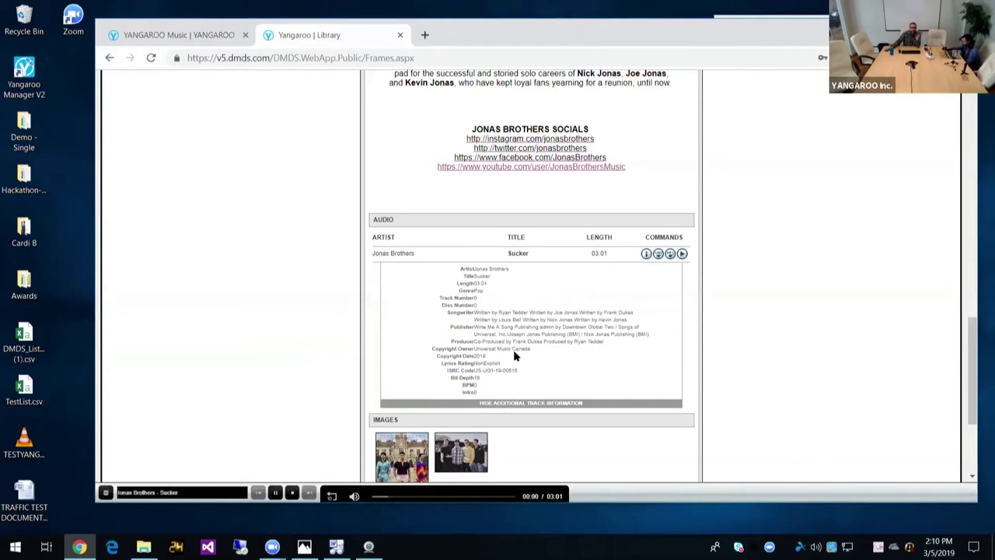
{"action": "triple_click", "coordinate": [519, 370]}
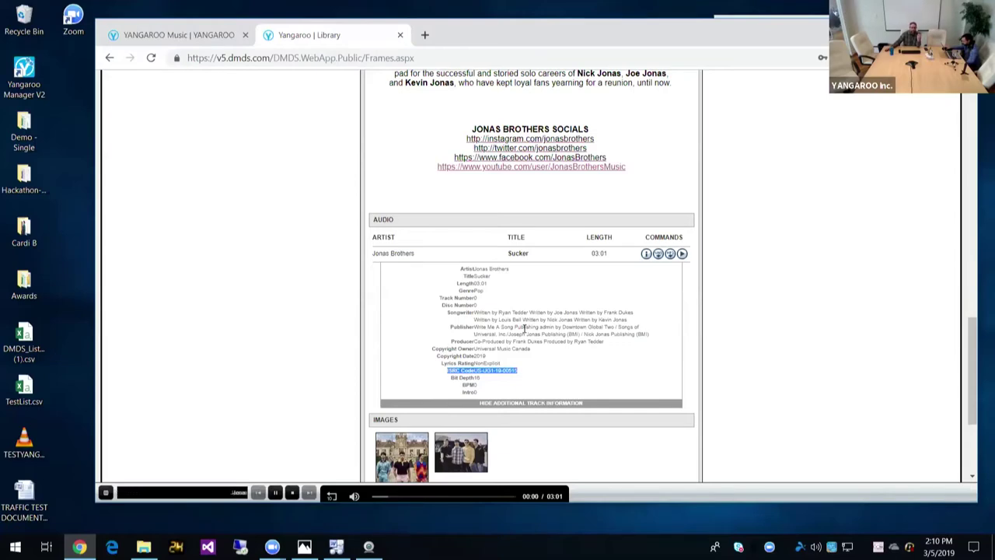
{"action": "left_click", "coordinate": [524, 328]}
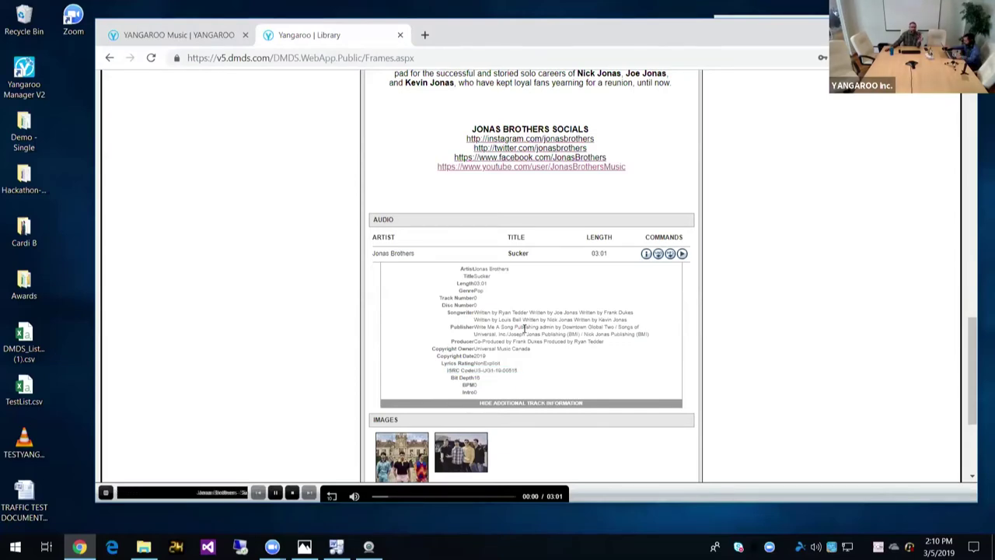
{"action": "scroll", "coordinate": [525, 334], "scroll_direction": "up", "scroll_amount": 1}
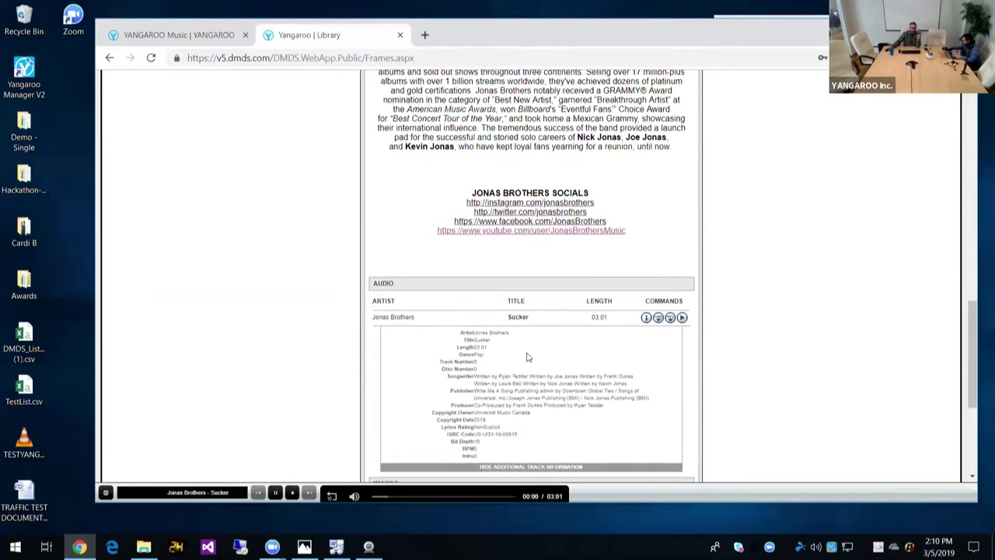
{"action": "scroll", "coordinate": [527, 356], "scroll_direction": "down", "scroll_amount": 1}
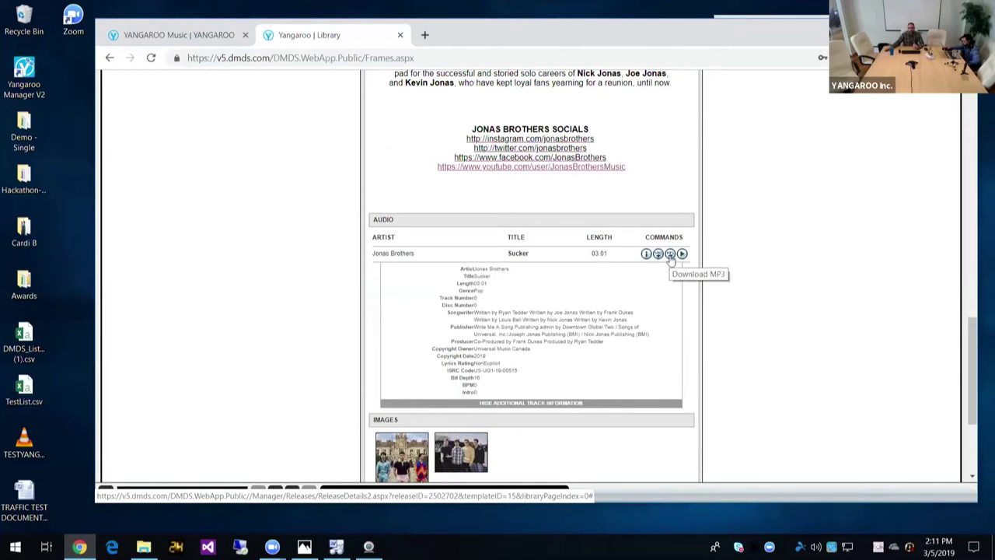
{"action": "left_click", "coordinate": [681, 253]}
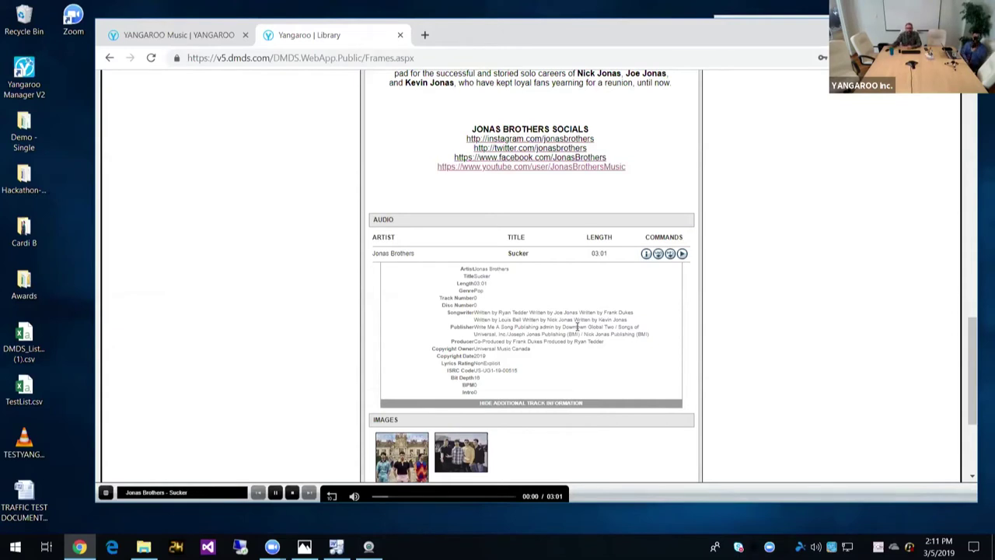
{"action": "scroll", "coordinate": [542, 326], "scroll_direction": "up", "scroll_amount": 1}
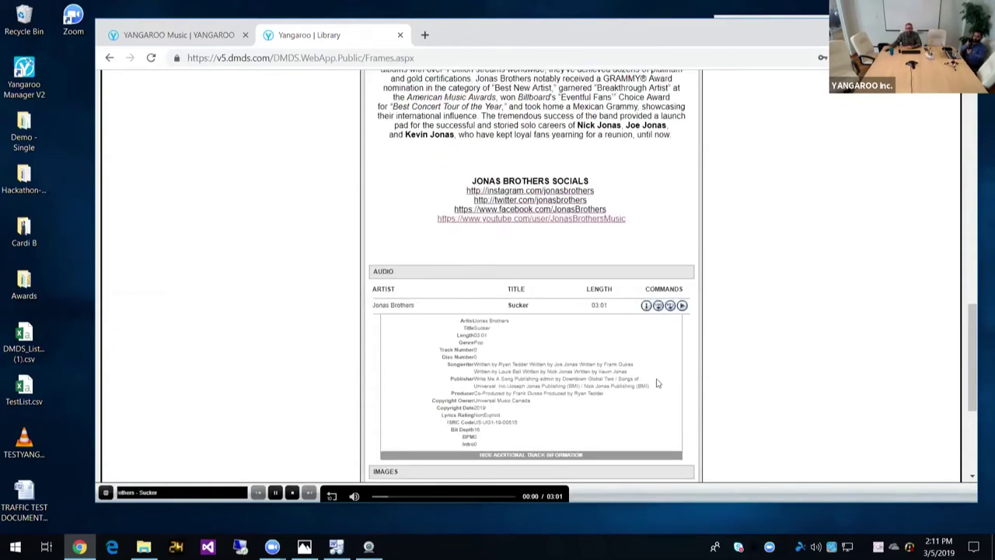
{"action": "right_click", "coordinate": [908, 547]}
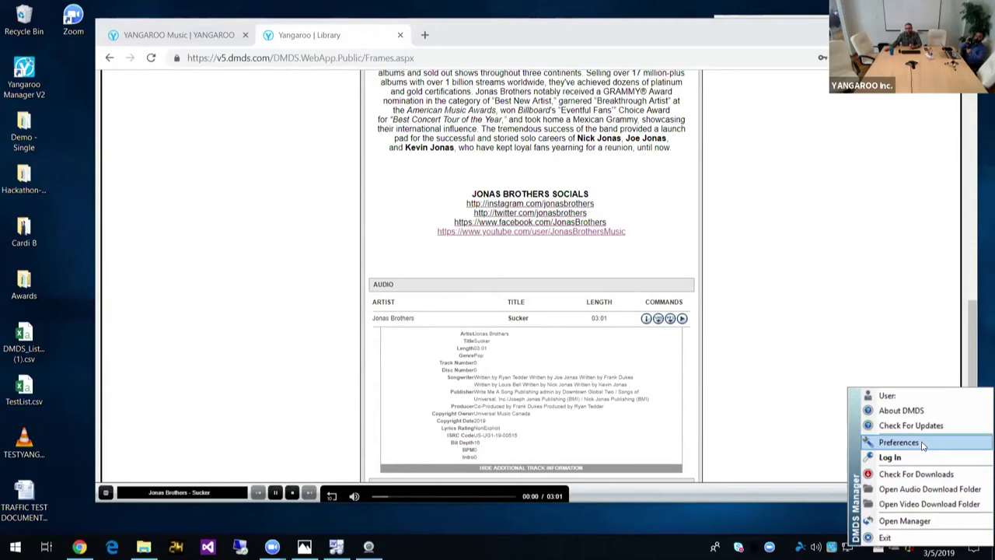
{"action": "left_click", "coordinate": [922, 442]}
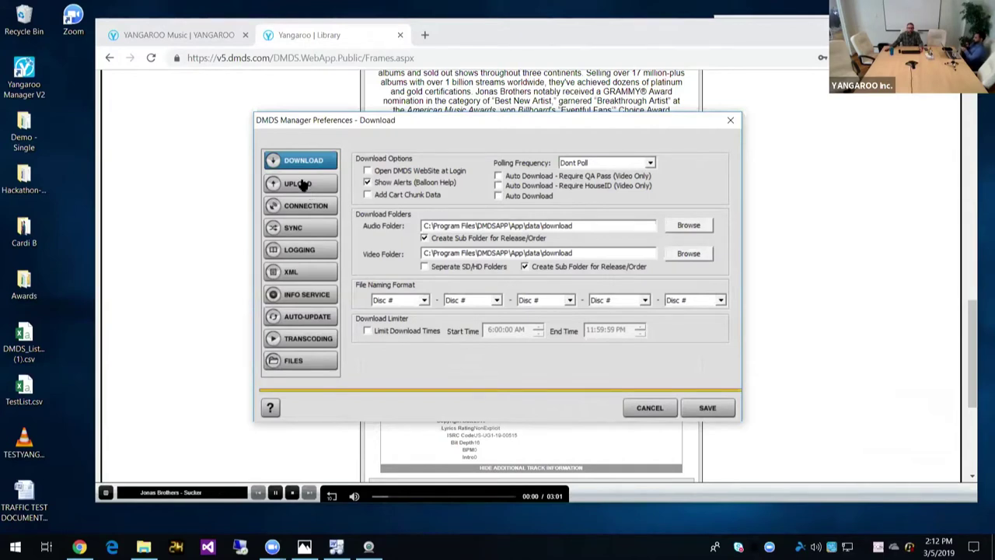
{"action": "left_click", "coordinate": [303, 209]}
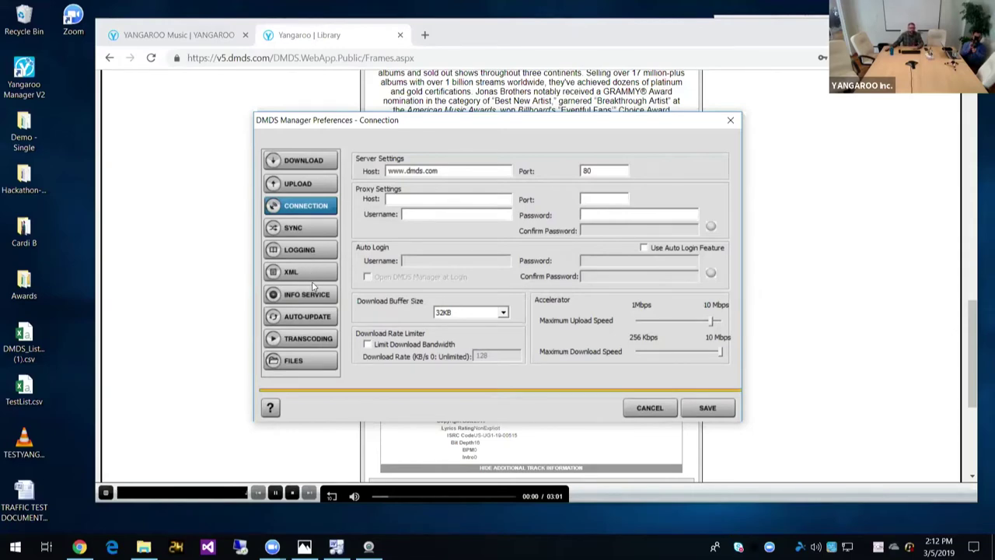
{"action": "left_click", "coordinate": [644, 407]}
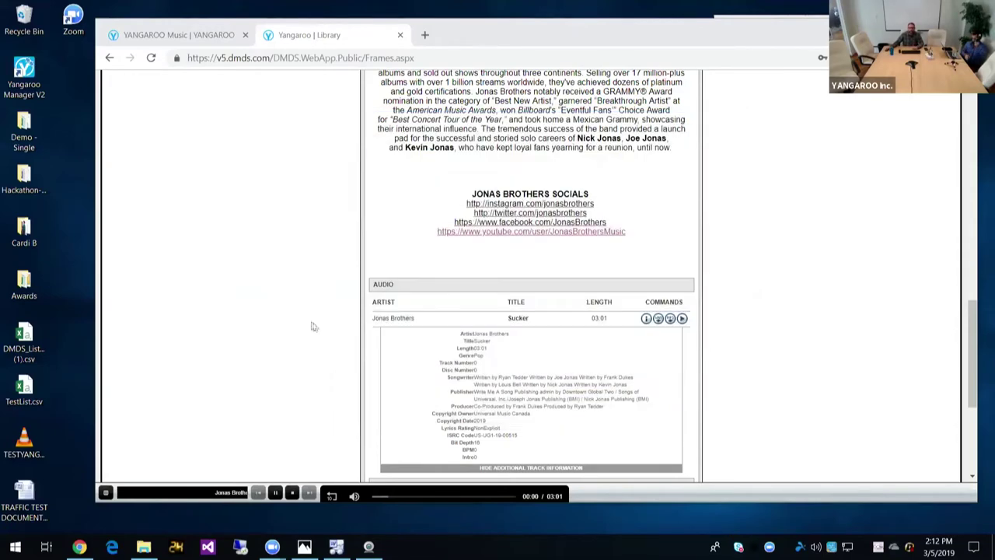
Step: Go from the Sucker release page to the Library and browse the grid back to 'Keep It Simple'
{"action": "scroll", "coordinate": [311, 325], "scroll_direction": "up", "scroll_amount": 15}
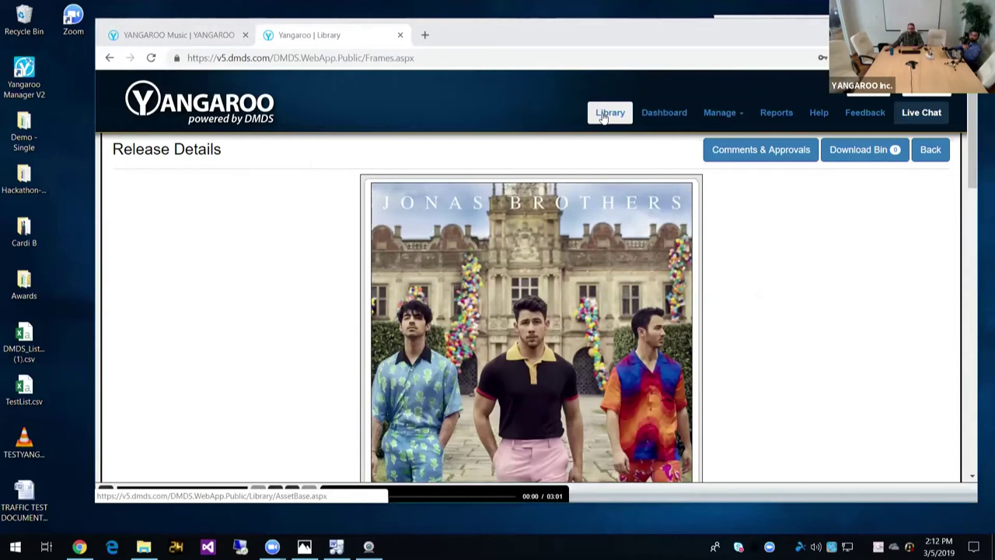
{"action": "left_click", "coordinate": [603, 114]}
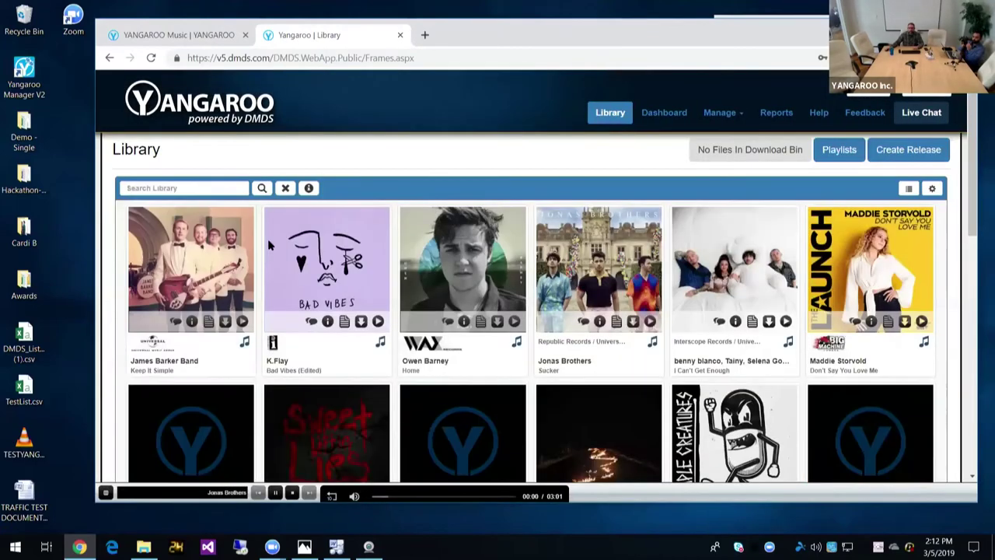
{"action": "scroll", "coordinate": [268, 239], "scroll_direction": "down", "scroll_amount": 3}
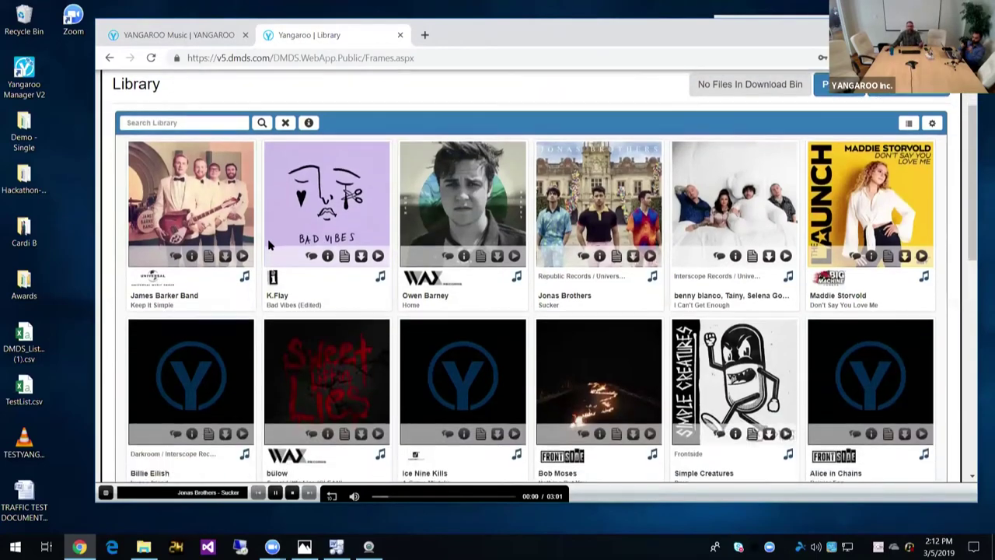
{"action": "scroll", "coordinate": [267, 239], "scroll_direction": "down", "scroll_amount": 6}
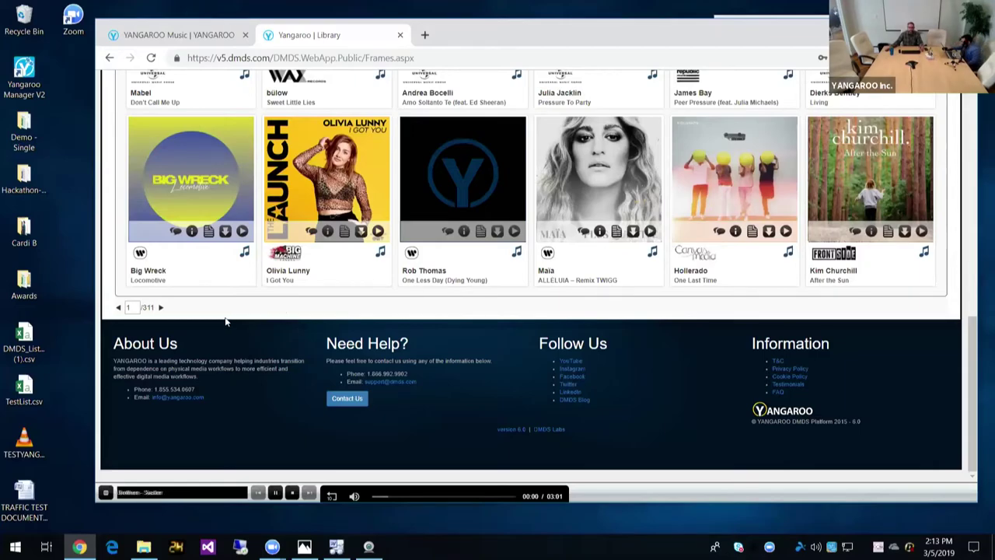
{"action": "scroll", "coordinate": [259, 257], "scroll_direction": "up", "scroll_amount": 10}
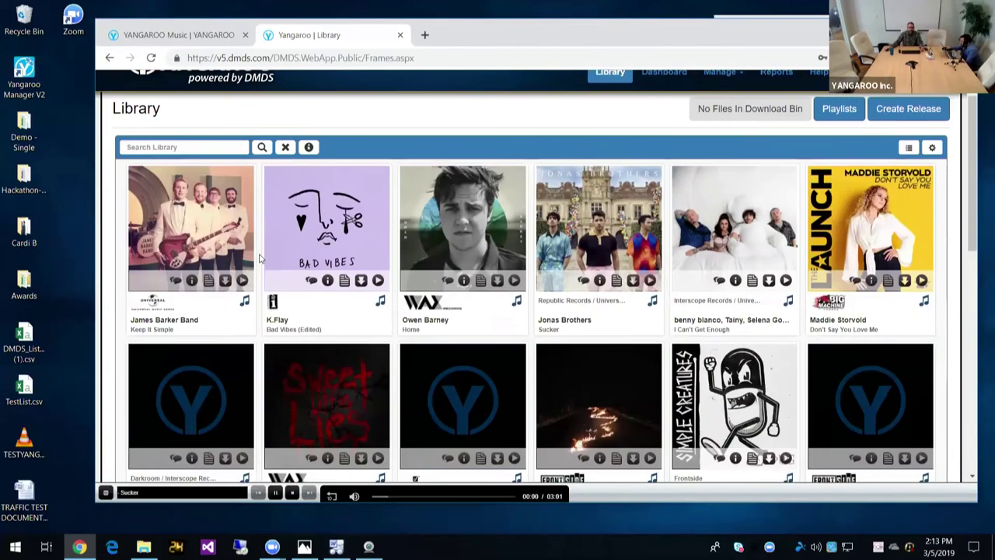
{"action": "scroll", "coordinate": [260, 258], "scroll_direction": "down", "scroll_amount": 10}
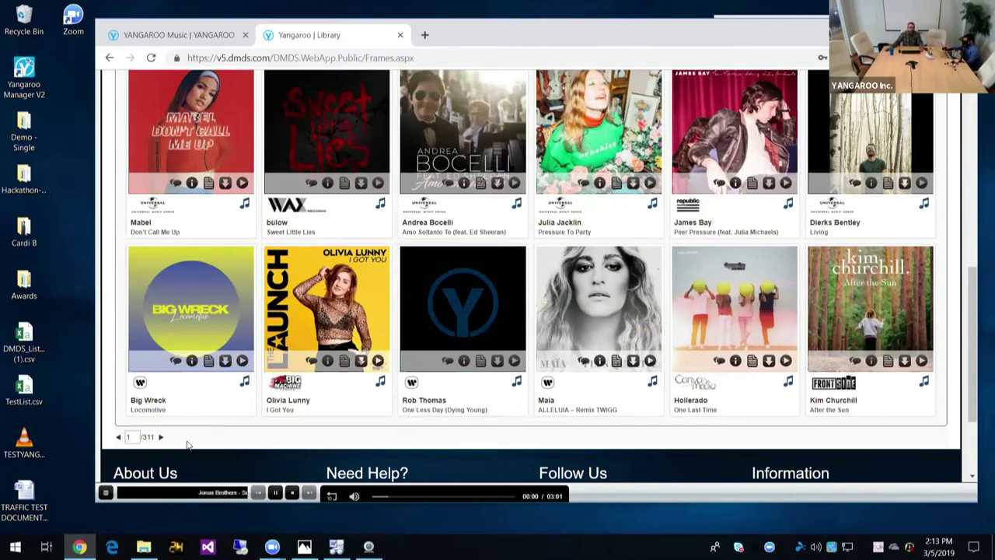
{"action": "scroll", "coordinate": [206, 443], "scroll_direction": "up", "scroll_amount": 5}
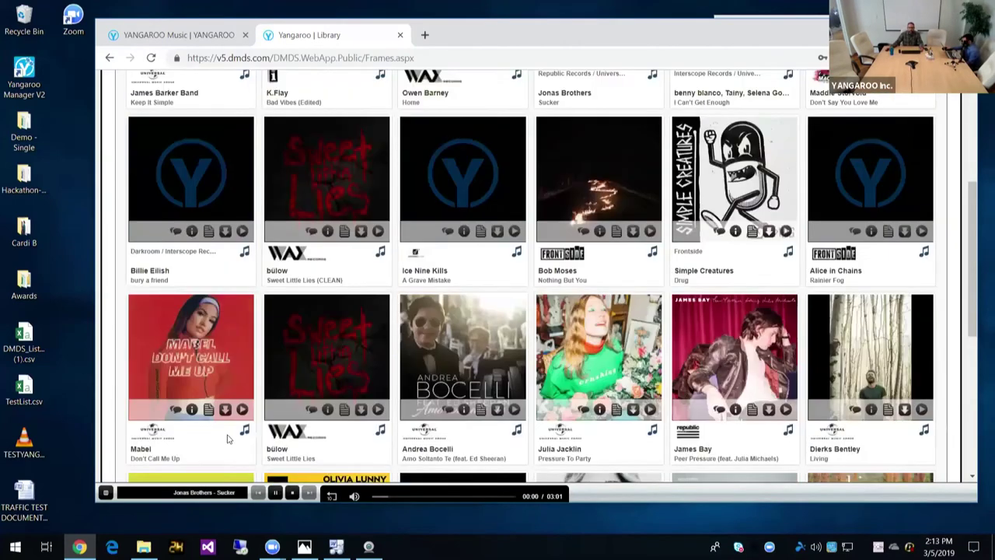
{"action": "scroll", "coordinate": [228, 439], "scroll_direction": "up", "scroll_amount": 1}
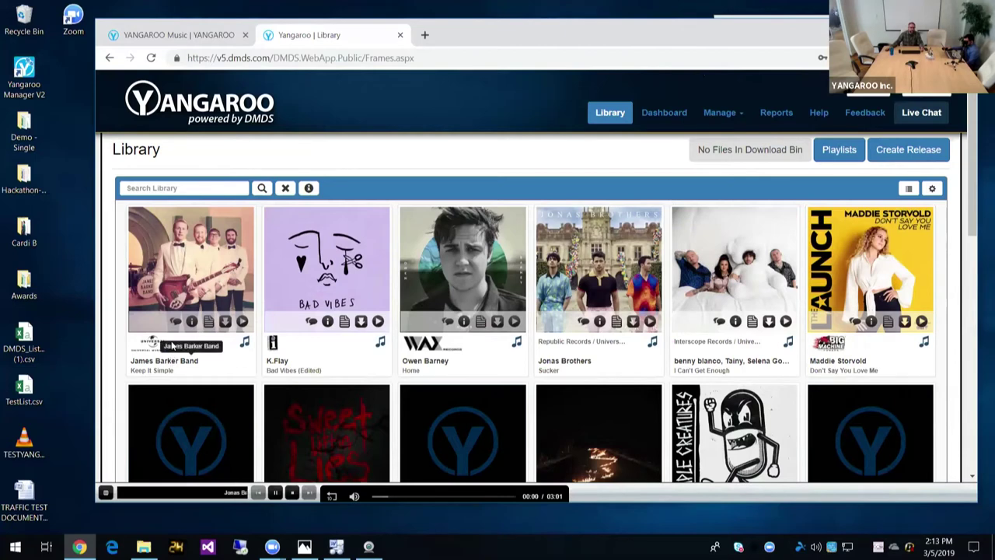
Step: Queue Keep It Simple, Bad Vibes, Home, Sucker and I Can't Get Enough in the player
{"action": "left_click", "coordinate": [242, 322]}
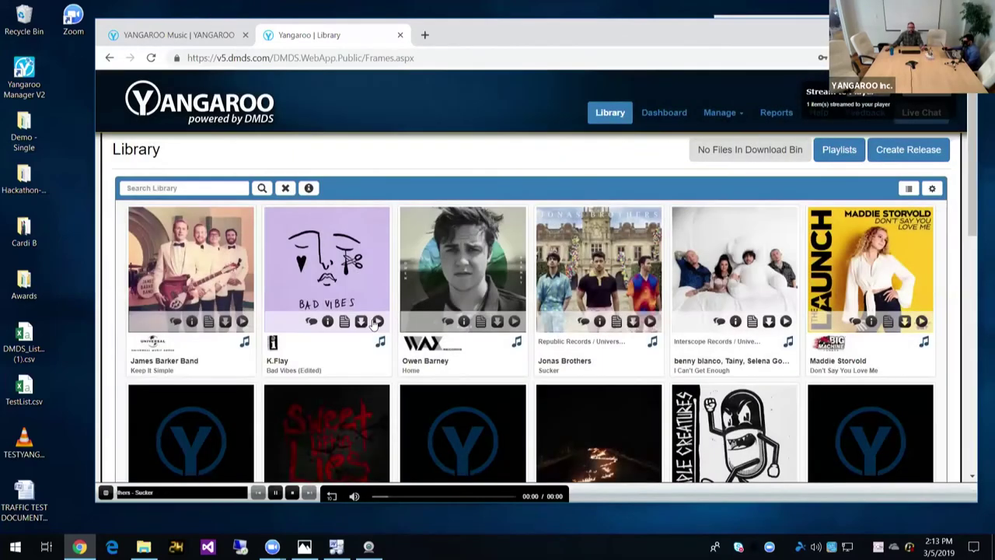
{"action": "left_click", "coordinate": [376, 322]}
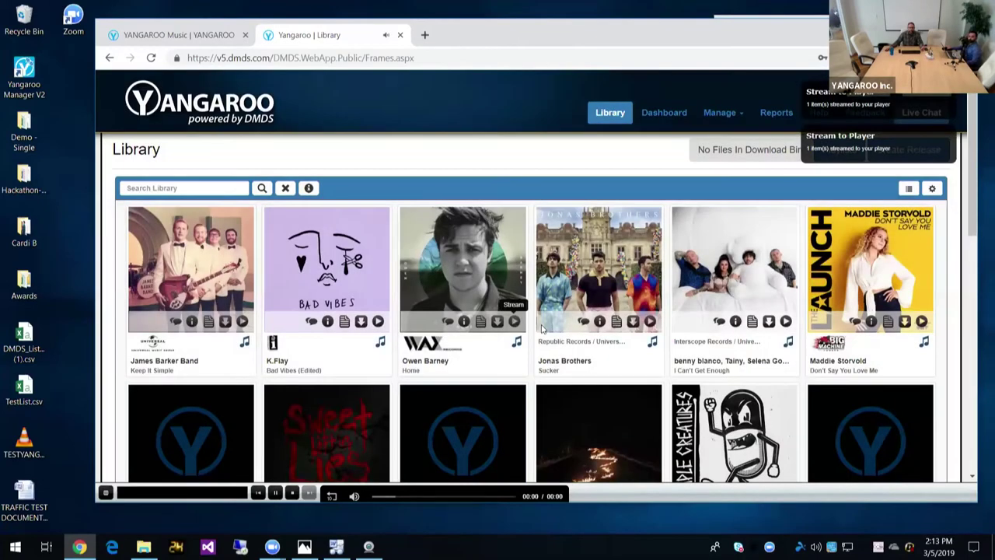
{"action": "left_click", "coordinate": [519, 322]}
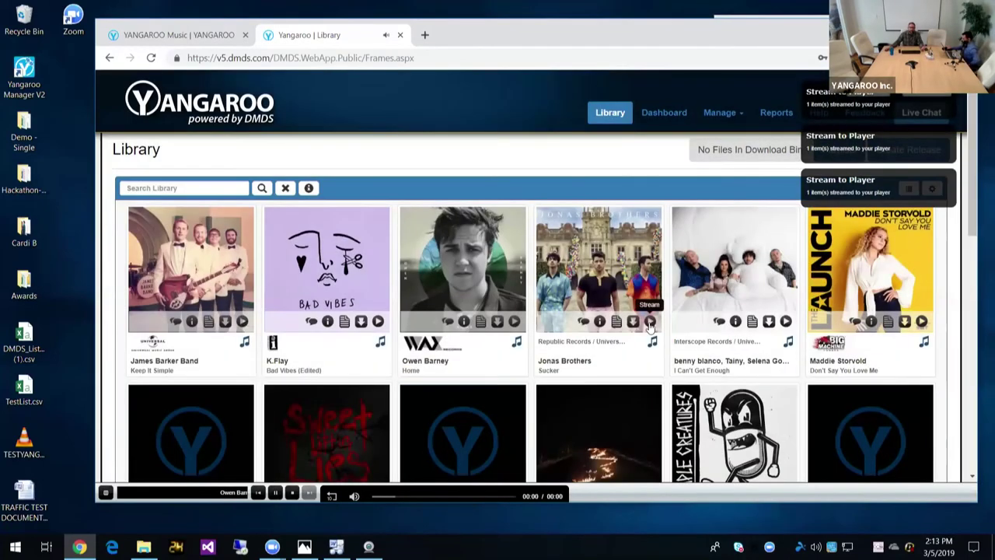
{"action": "left_click", "coordinate": [650, 322]}
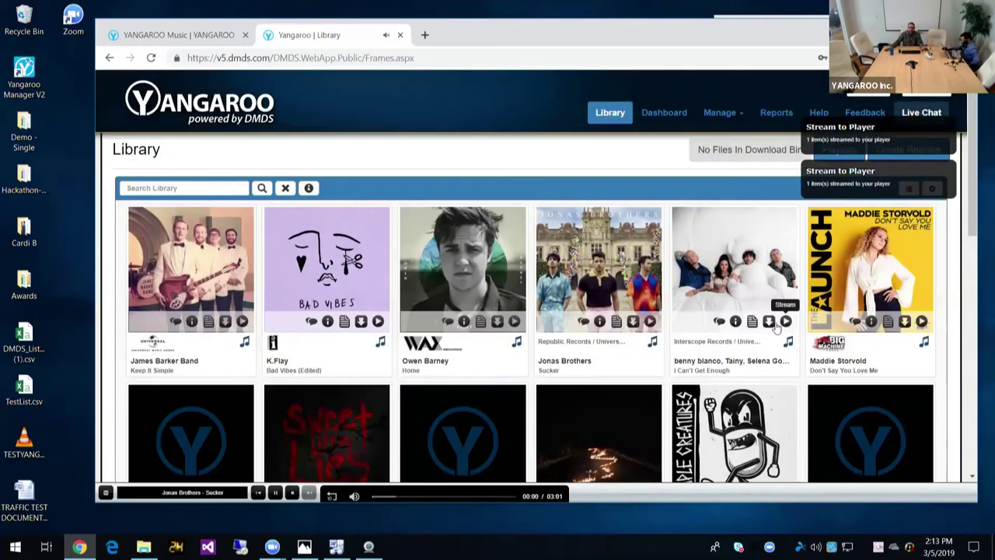
{"action": "left_click", "coordinate": [519, 321]}
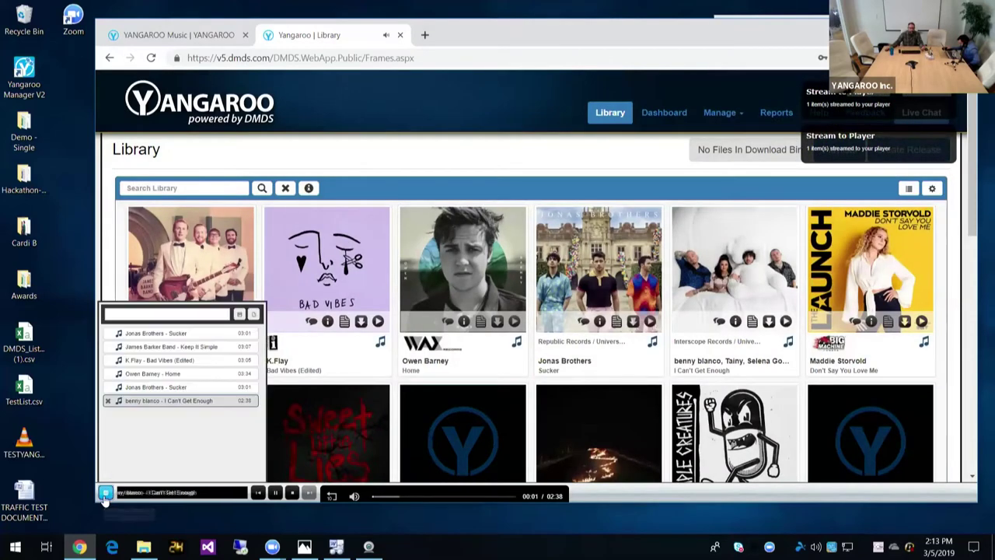
Step: Save the queue as playlist 'this week's music meetin 3/6' and mute the player
{"action": "left_click", "coordinate": [175, 316]}
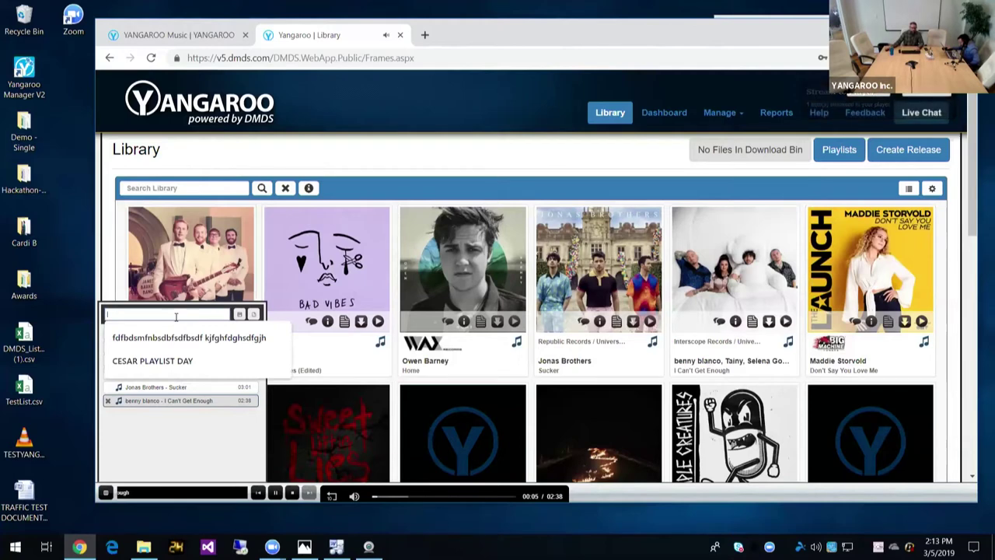
{"action": "type", "text": "this wee"}
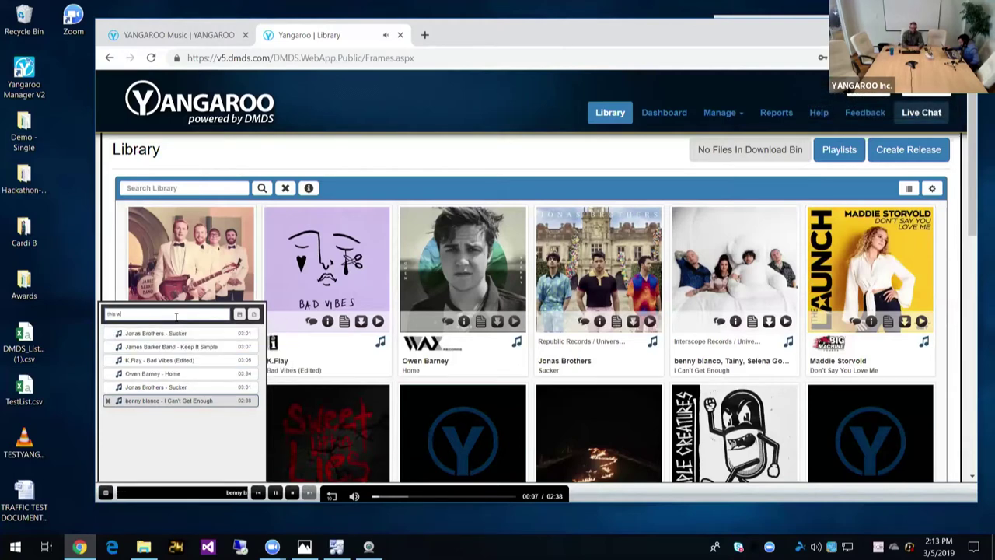
{"action": "type", "text": "k's music me"}
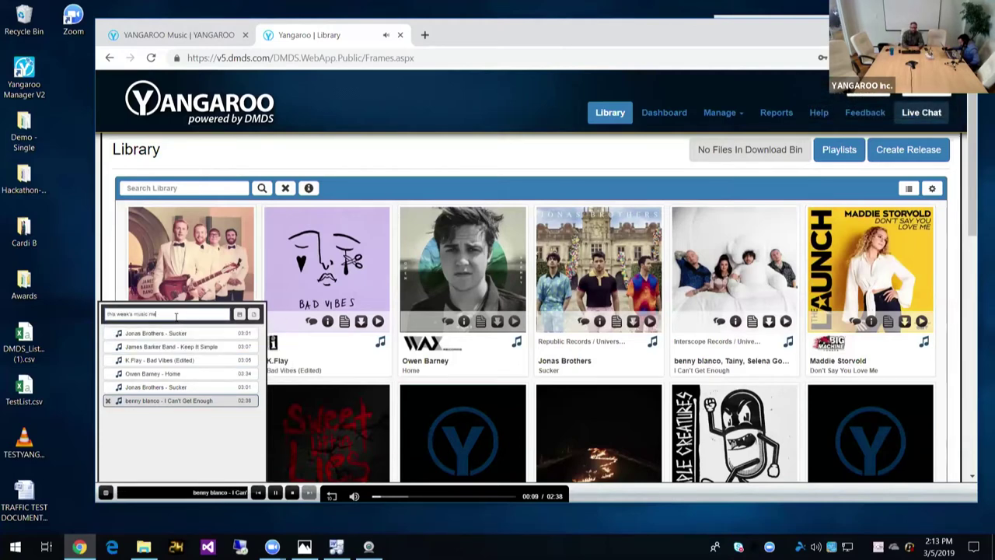
{"action": "type", "text": "etin 3"}
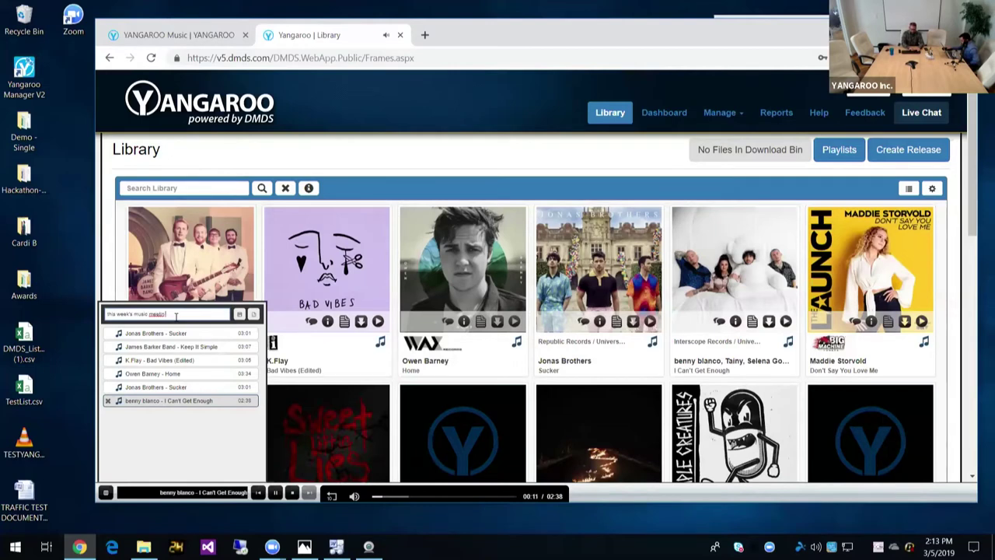
{"action": "type", "text": "/5"}
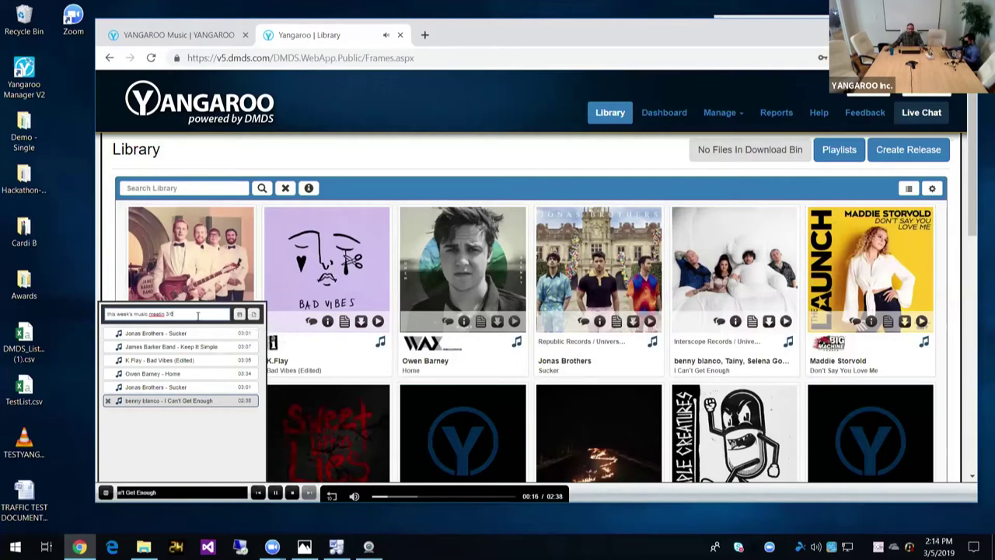
{"action": "left_click", "coordinate": [238, 314]}
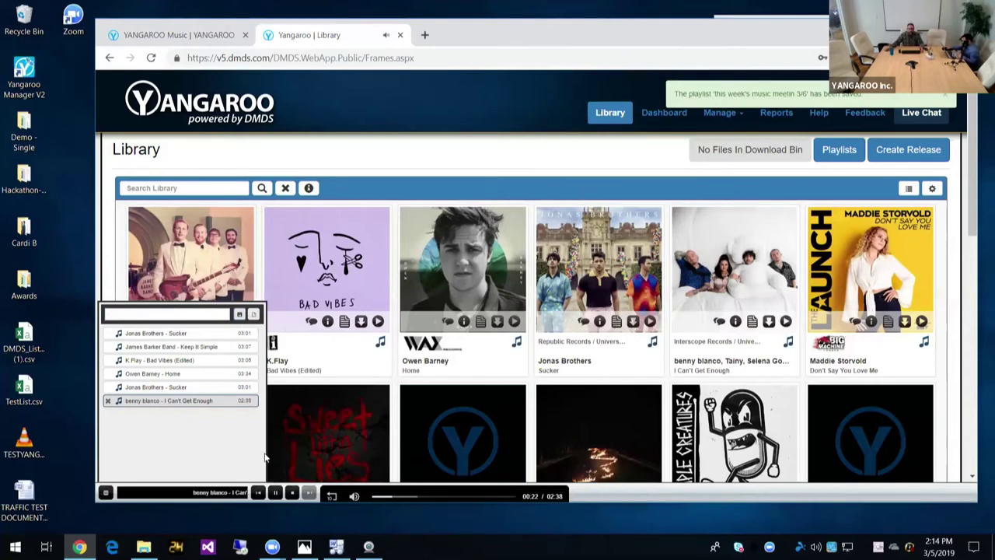
{"action": "left_click", "coordinate": [354, 496]}
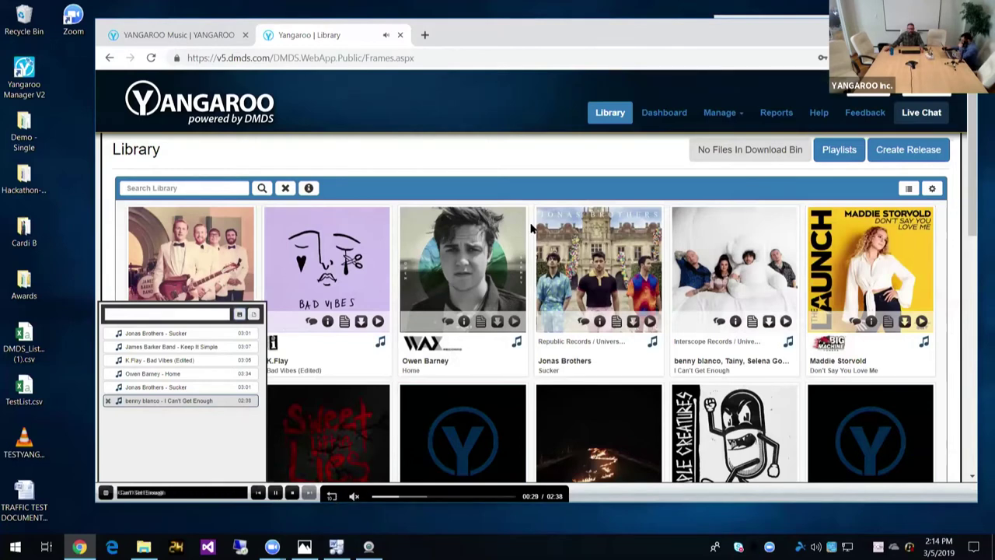
Step: Stream the 'this week's music meetin 3/6' playlist, stop playback, and close the Playlists list
{"action": "left_click", "coordinate": [839, 151]}
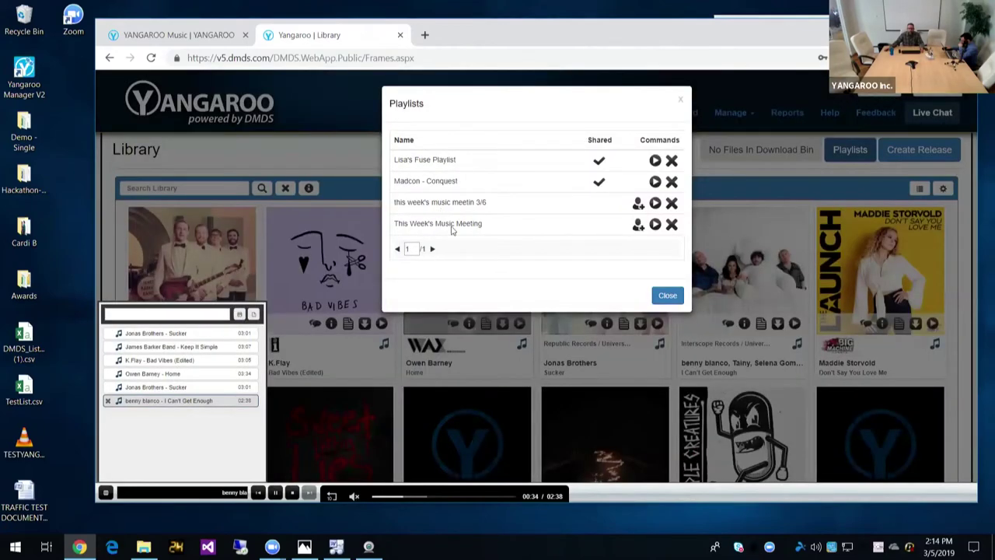
{"action": "left_click", "coordinate": [638, 204]}
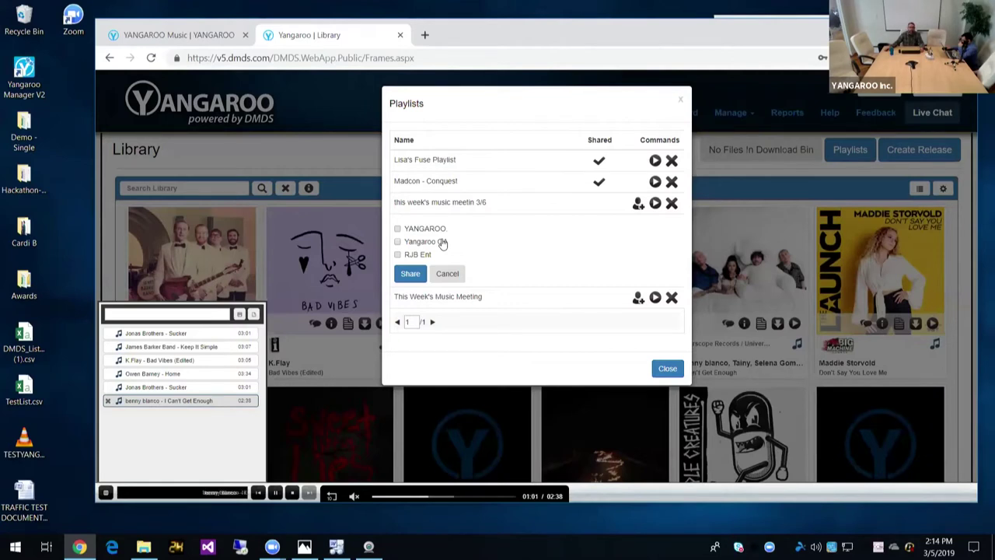
{"action": "left_click", "coordinate": [654, 204]}
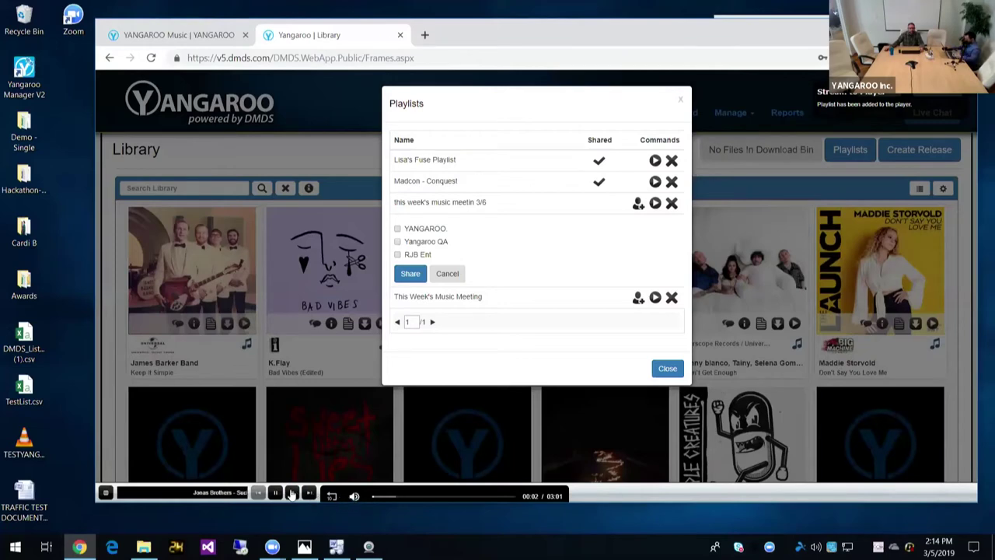
{"action": "left_click", "coordinate": [292, 494]}
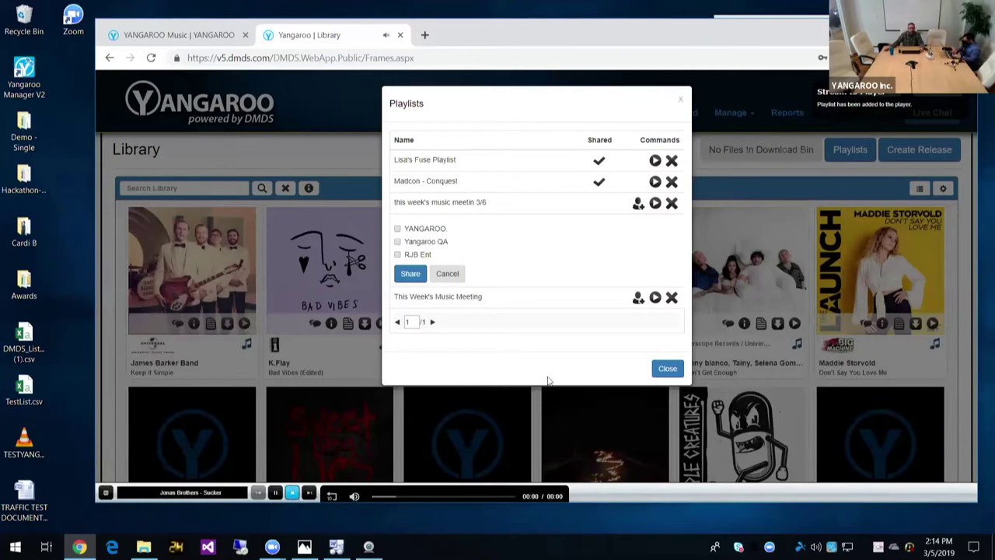
{"action": "left_click", "coordinate": [667, 368]}
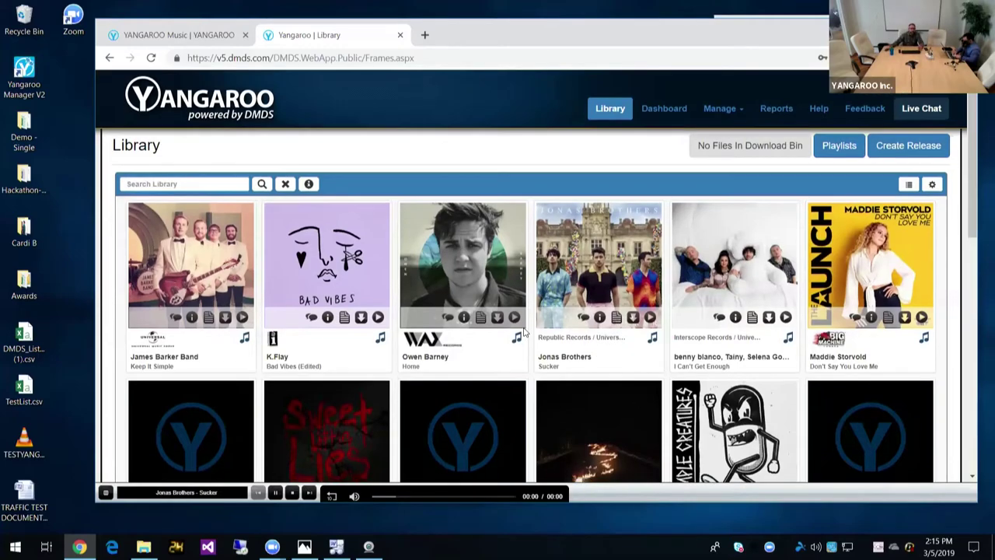
{"action": "scroll", "coordinate": [522, 331], "scroll_direction": "down", "scroll_amount": 3}
{"action": "scroll", "coordinate": [522, 328], "scroll_direction": "down", "scroll_amount": 5}
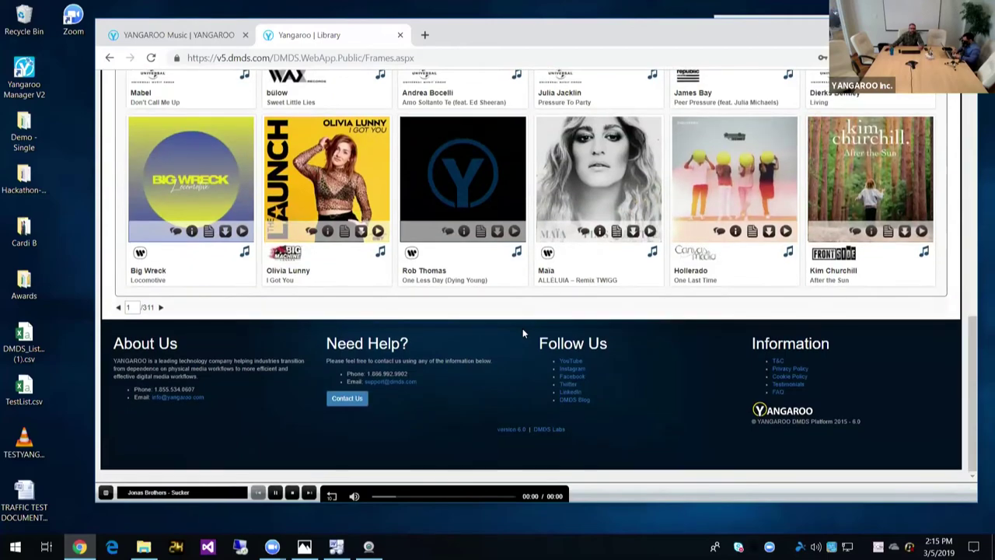
{"action": "scroll", "coordinate": [522, 329], "scroll_direction": "up", "scroll_amount": 7}
{"action": "scroll", "coordinate": [525, 332], "scroll_direction": "up", "scroll_amount": 2}
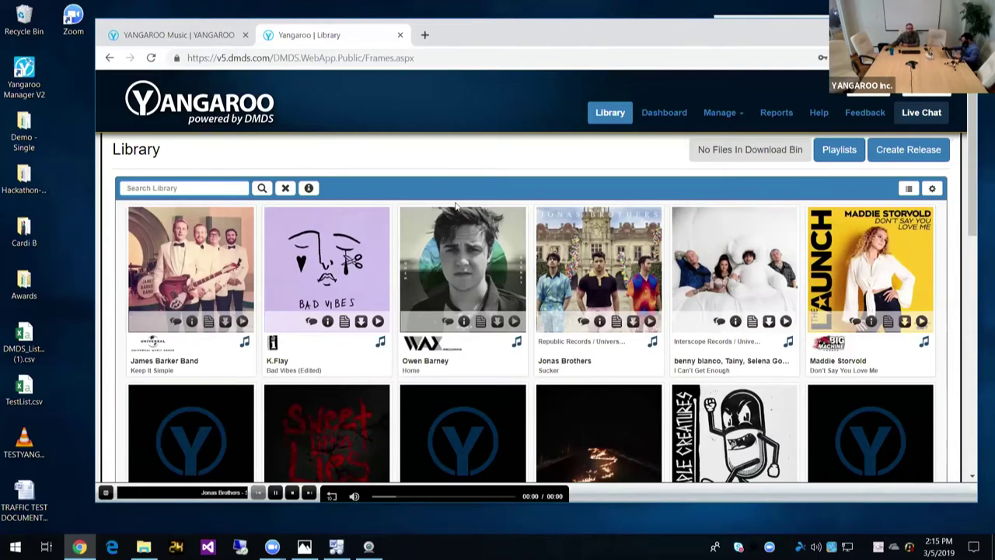
Step: Switch to the YANGAROO Music web page and scroll to the See How It Works section
{"action": "left_click", "coordinate": [203, 34]}
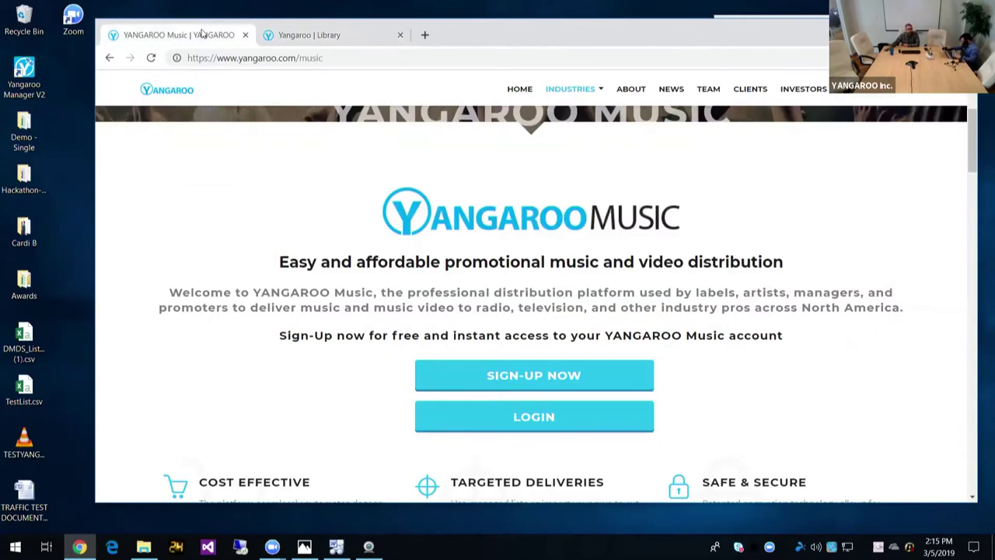
{"action": "scroll", "coordinate": [225, 187], "scroll_direction": "up", "scroll_amount": 3}
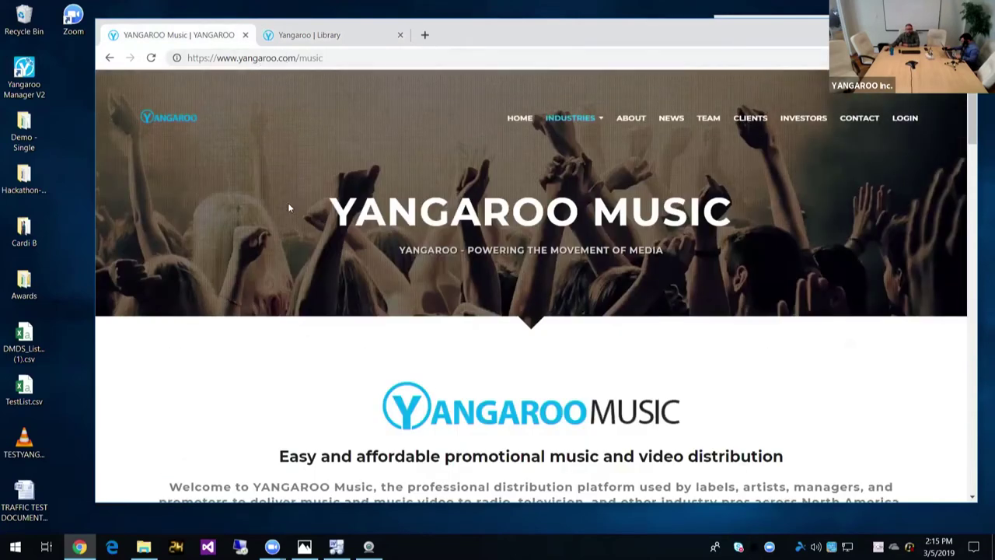
{"action": "scroll", "coordinate": [314, 319], "scroll_direction": "down", "scroll_amount": 5}
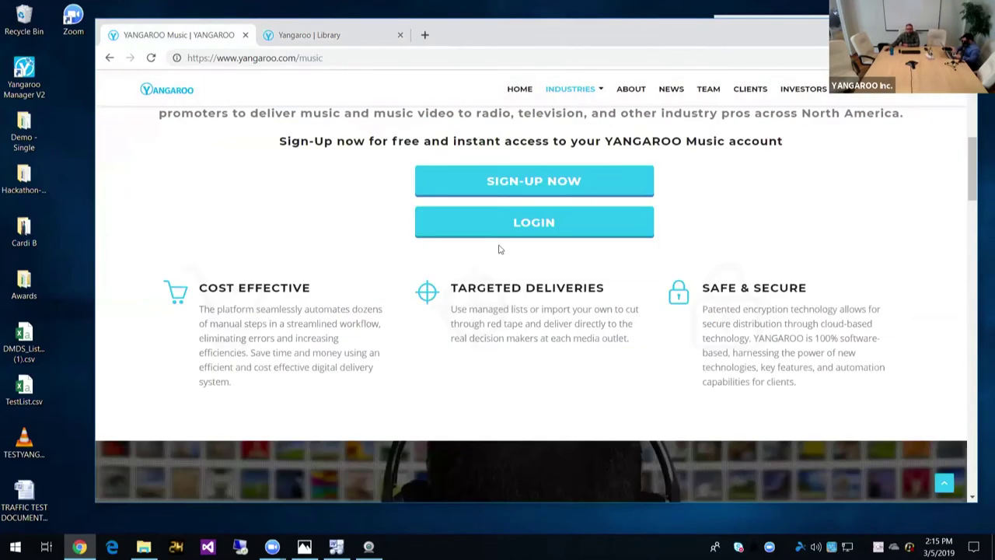
{"action": "scroll", "coordinate": [318, 233], "scroll_direction": "down", "scroll_amount": 1}
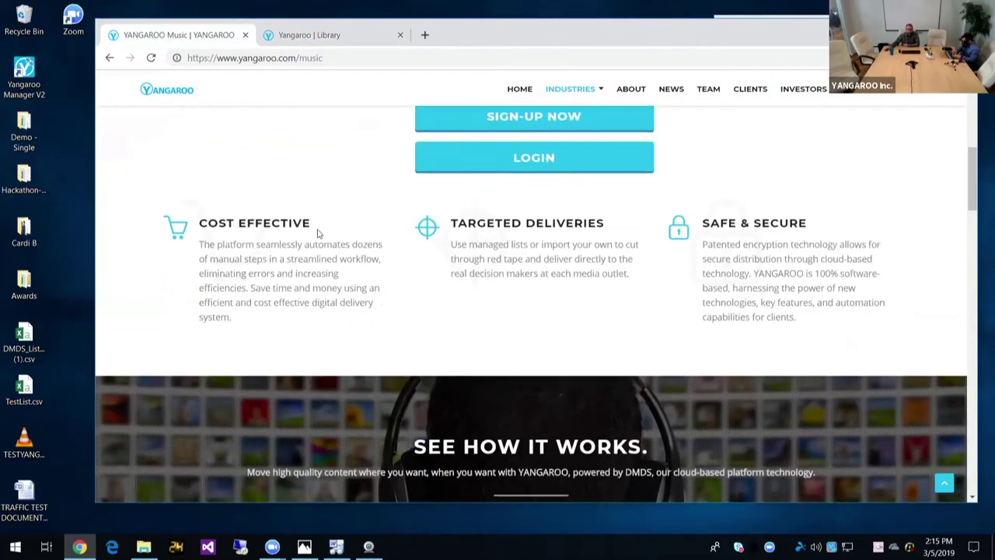
{"action": "scroll", "coordinate": [318, 233], "scroll_direction": "down", "scroll_amount": 3}
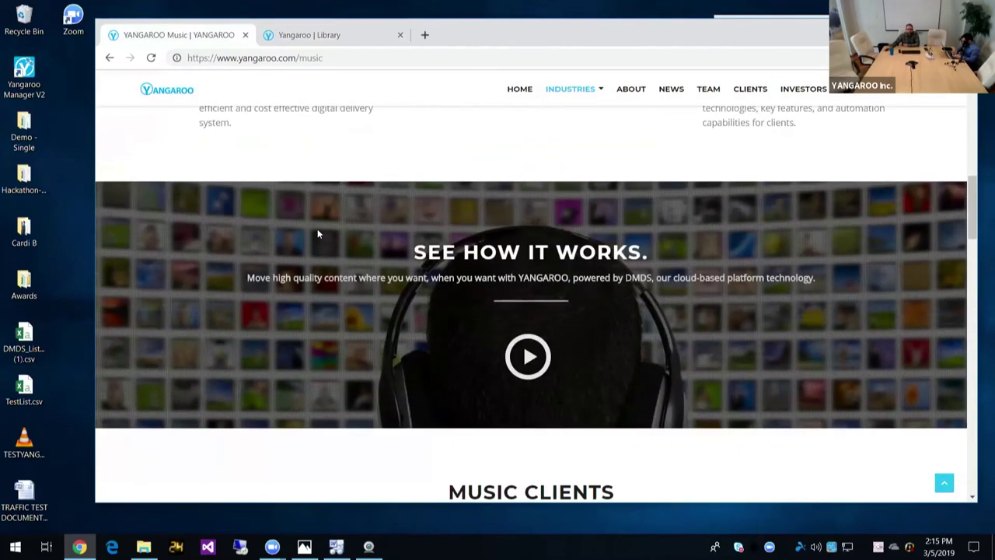
{"action": "scroll", "coordinate": [317, 233], "scroll_direction": "down", "scroll_amount": 3}
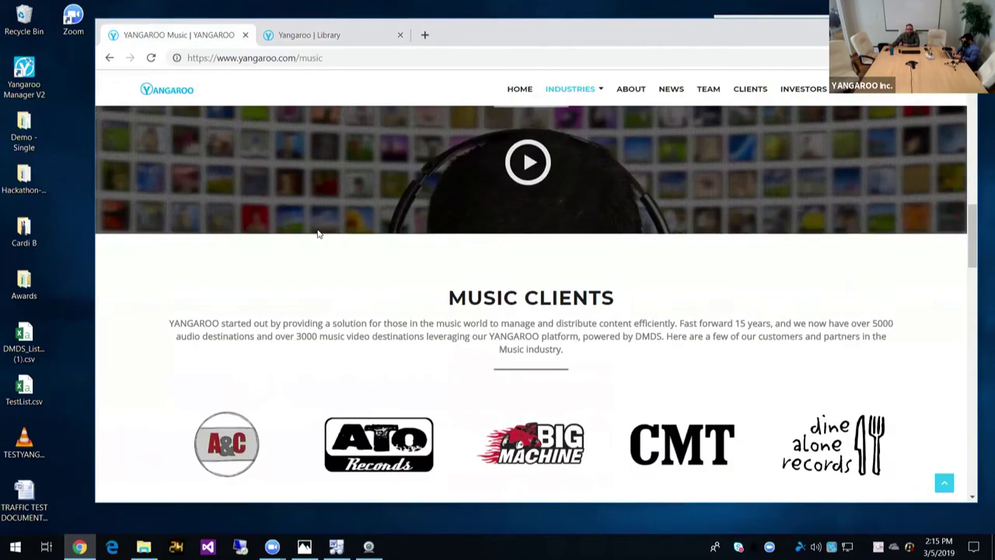
{"action": "scroll", "coordinate": [317, 233], "scroll_direction": "down", "scroll_amount": 7}
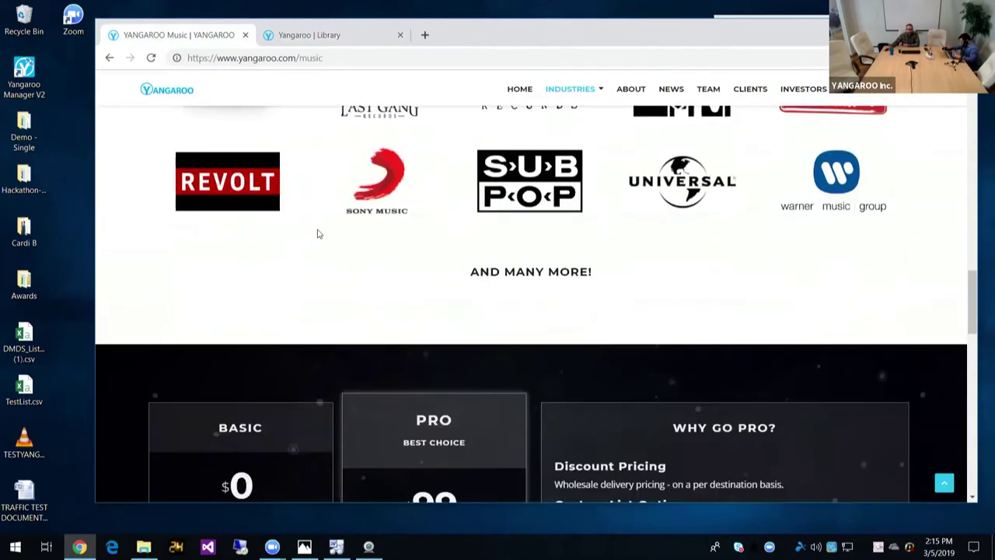
{"action": "scroll", "coordinate": [317, 233], "scroll_direction": "down", "scroll_amount": 3}
{"action": "scroll", "coordinate": [318, 234], "scroll_direction": "up", "scroll_amount": 7}
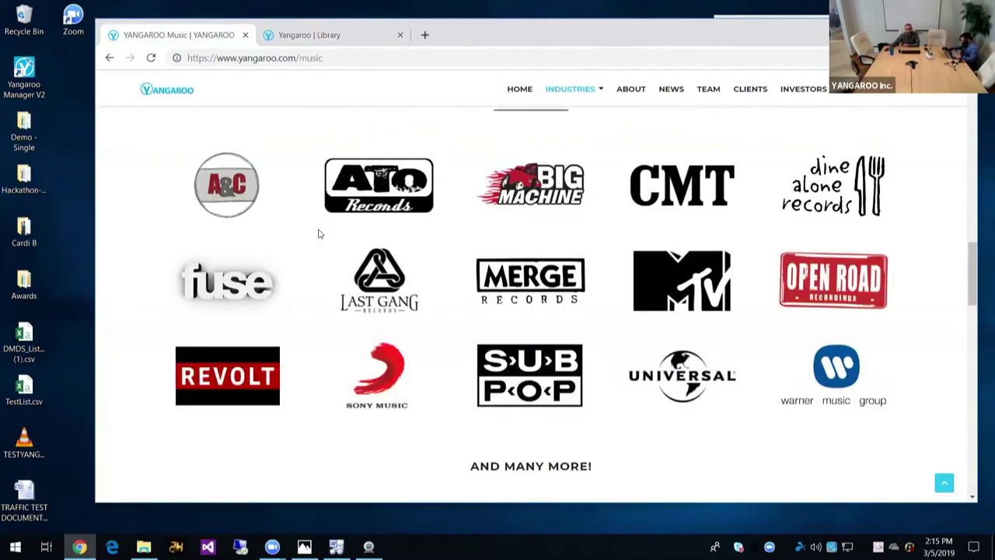
{"action": "scroll", "coordinate": [318, 233], "scroll_direction": "up", "scroll_amount": 1}
{"action": "scroll", "coordinate": [319, 233], "scroll_direction": "up", "scroll_amount": 2}
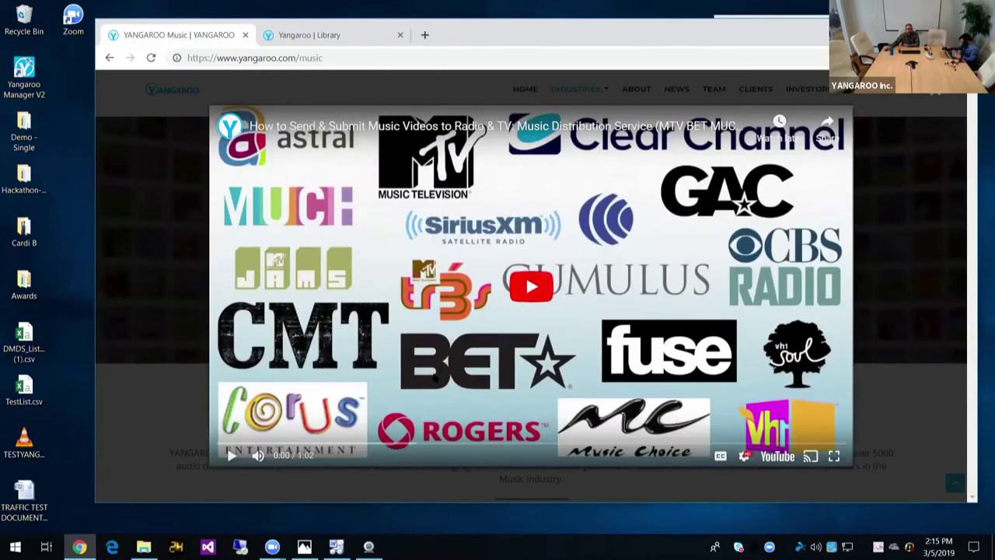
Step: Play the start of the How It Works video, pause it, and close the overlay
{"action": "left_click", "coordinate": [434, 378]}
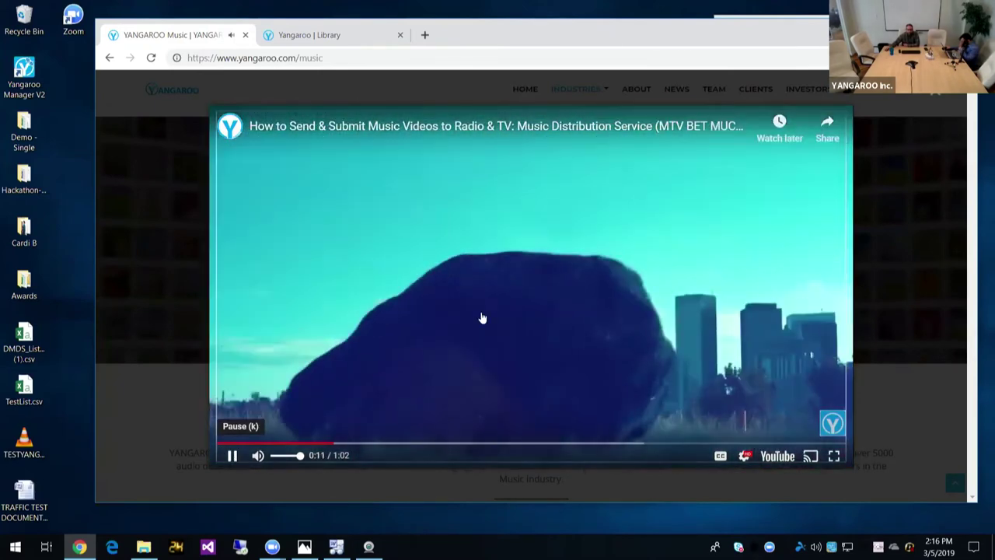
{"action": "left_click", "coordinate": [482, 318]}
{"action": "key", "text": "Escape"}
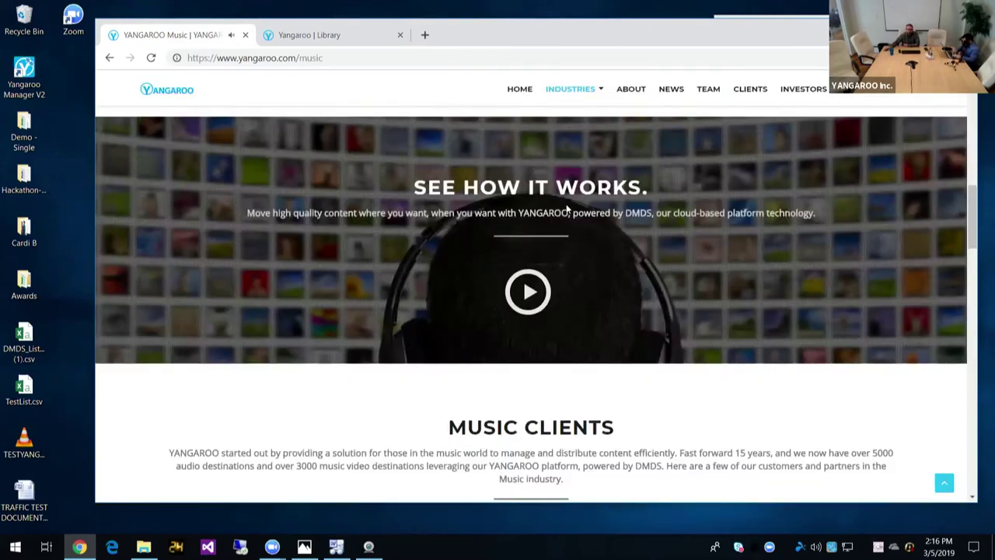
Step: Scroll down past the client logos to the Basic $0 and Pro $99-per-month pricing plans
{"action": "scroll", "coordinate": [399, 253], "scroll_direction": "down", "scroll_amount": 7}
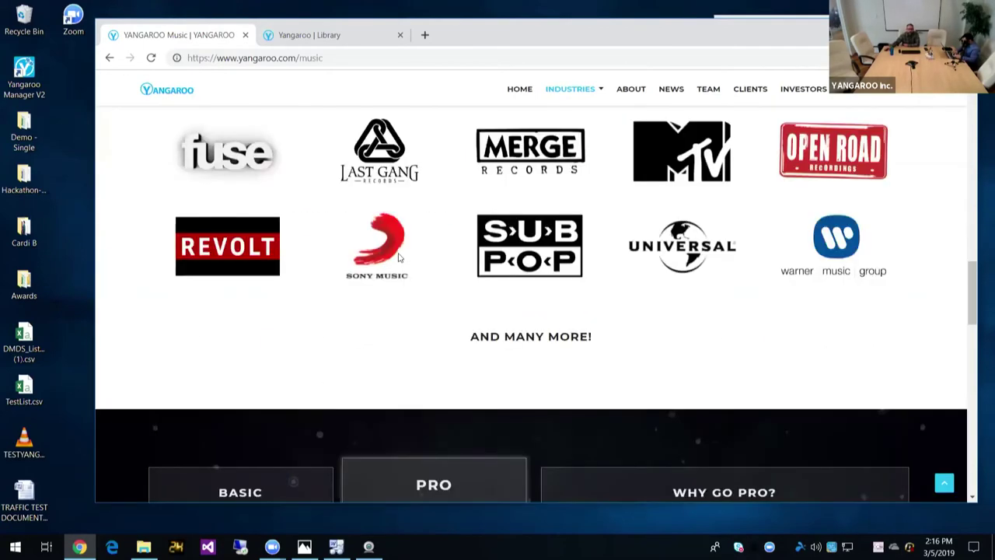
{"action": "scroll", "coordinate": [399, 257], "scroll_direction": "down", "scroll_amount": 2}
{"action": "scroll", "coordinate": [397, 258], "scroll_direction": "down", "scroll_amount": 3}
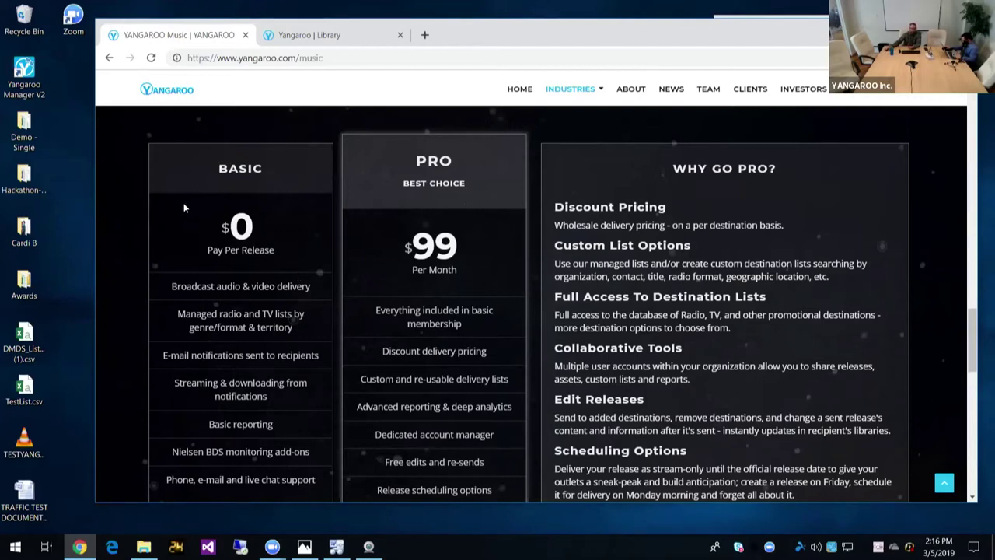
{"action": "scroll", "coordinate": [184, 208], "scroll_direction": "down", "scroll_amount": 1}
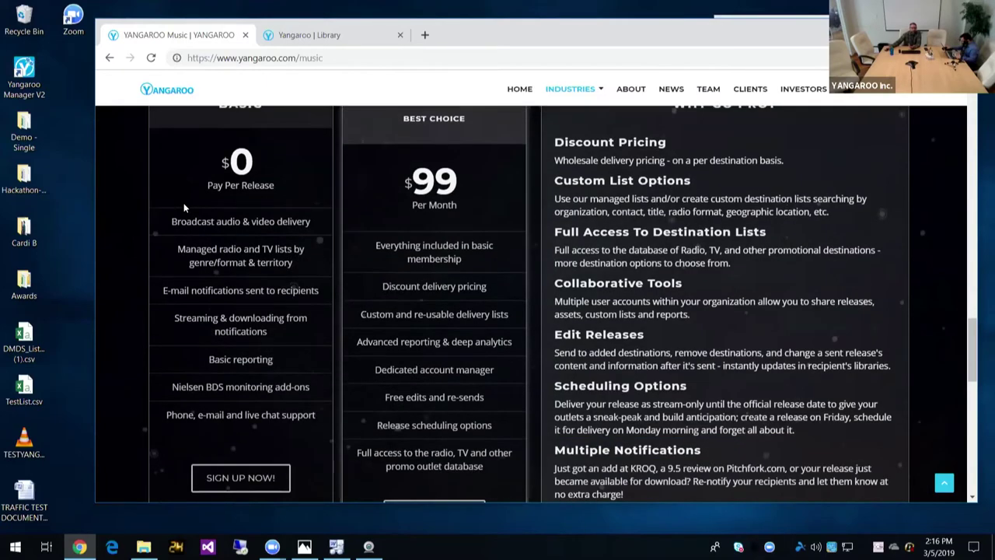
{"action": "scroll", "coordinate": [184, 207], "scroll_direction": "up", "scroll_amount": 1}
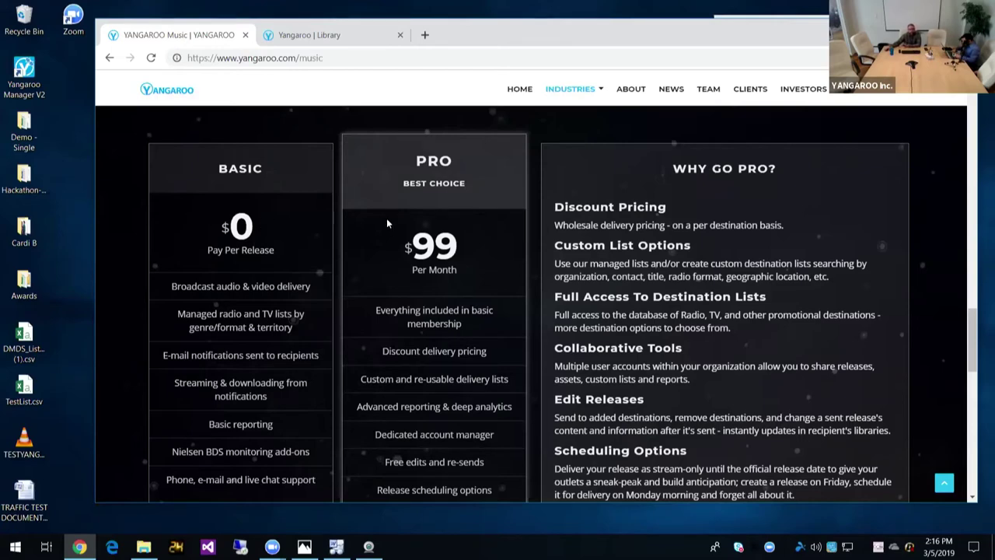
{"action": "scroll", "coordinate": [387, 223], "scroll_direction": "down", "scroll_amount": 1}
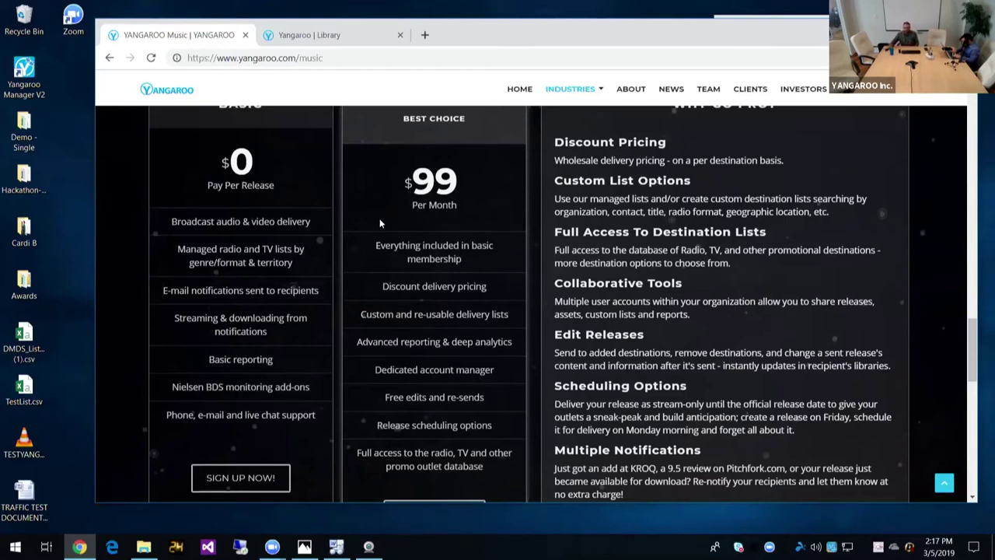
{"action": "scroll", "coordinate": [435, 241], "scroll_direction": "down", "scroll_amount": 2}
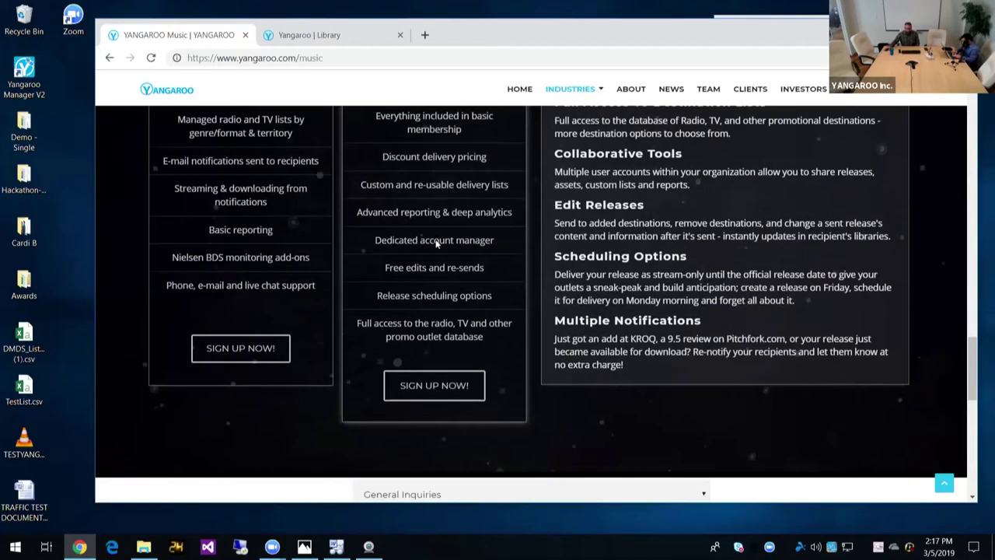
Step: Scroll up from the pricing plans to the Cost Effective, Targeted Deliveries and Safe & Secure columns
{"action": "scroll", "coordinate": [436, 243], "scroll_direction": "up", "scroll_amount": 3}
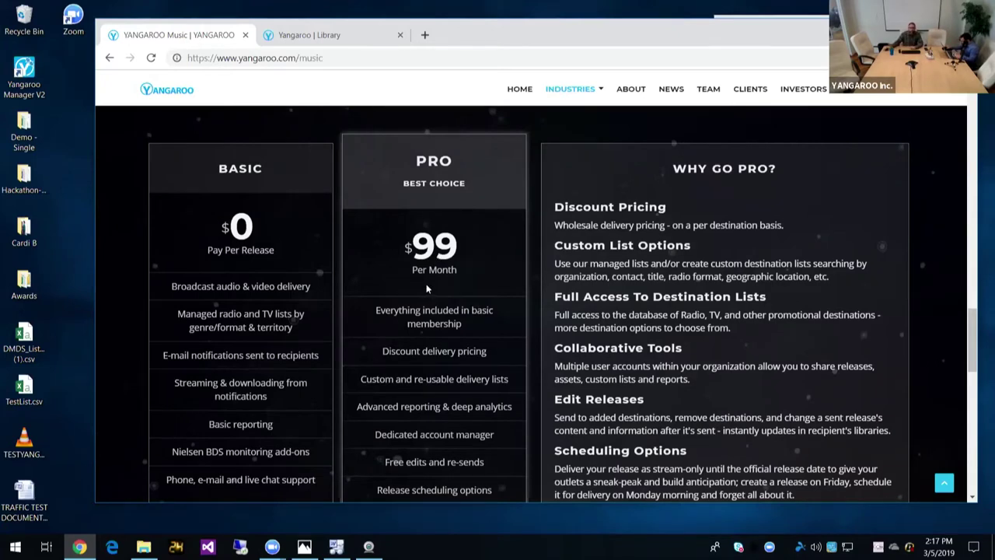
{"action": "scroll", "coordinate": [426, 288], "scroll_direction": "up", "scroll_amount": 10}
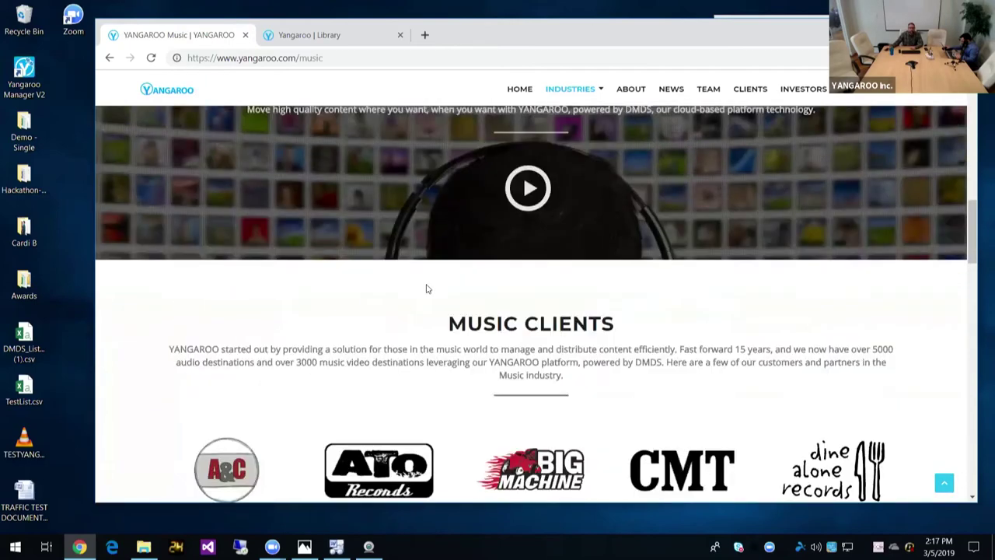
{"action": "scroll", "coordinate": [426, 288], "scroll_direction": "up", "scroll_amount": 4}
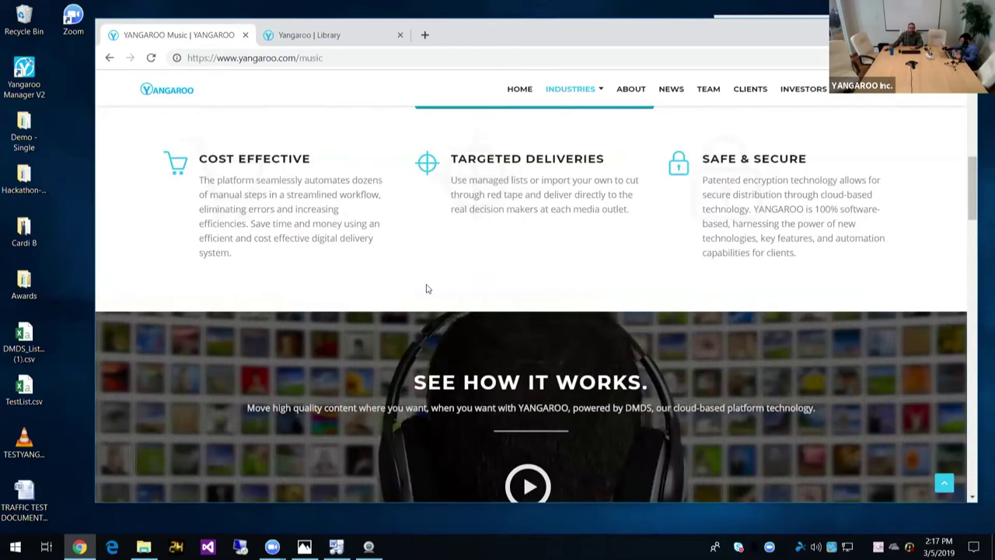
{"action": "scroll", "coordinate": [426, 289], "scroll_direction": "up", "scroll_amount": 3}
Step: Open the sign-up form and set User Type to Music and Video Sender
{"action": "left_click", "coordinate": [533, 318]}
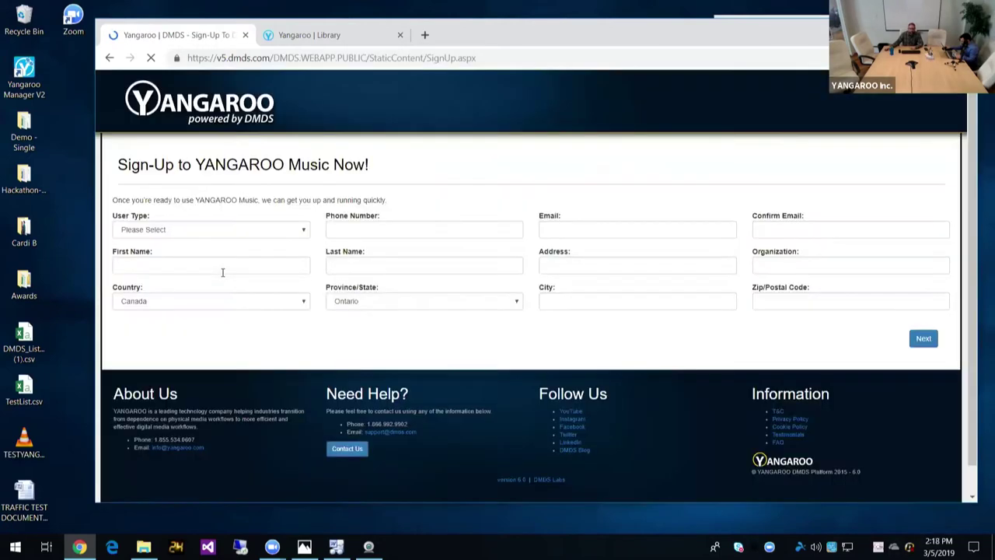
{"action": "left_click", "coordinate": [195, 230]}
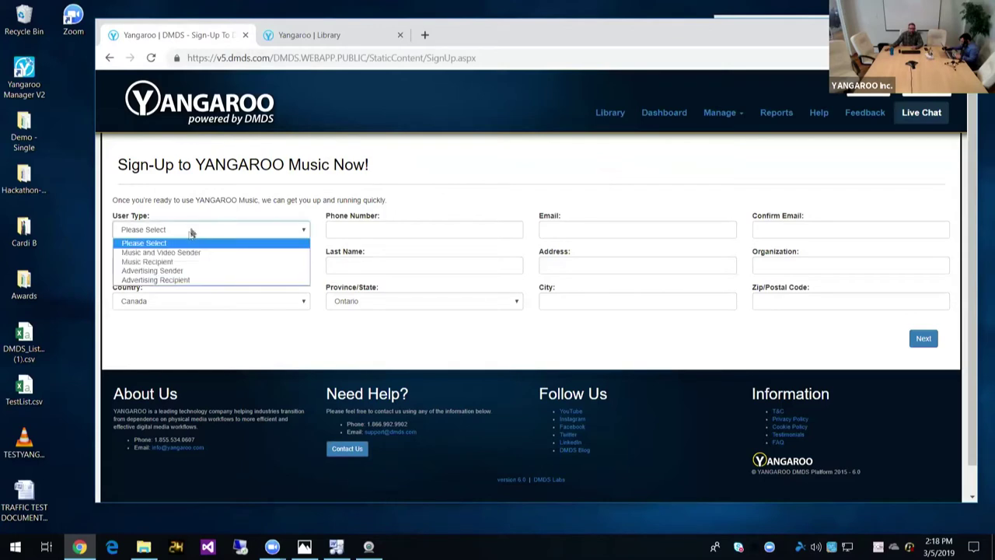
{"action": "left_click", "coordinate": [185, 251]}
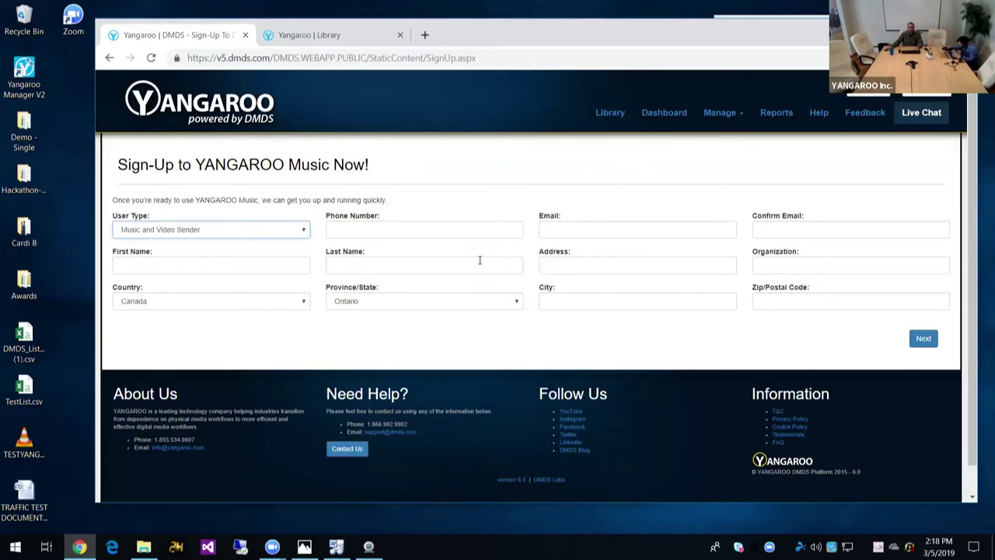
Step: Look over the sign-up form, then return to the YANGAROO Music library tab
{"action": "scroll", "coordinate": [519, 304], "scroll_direction": "down", "scroll_amount": 1}
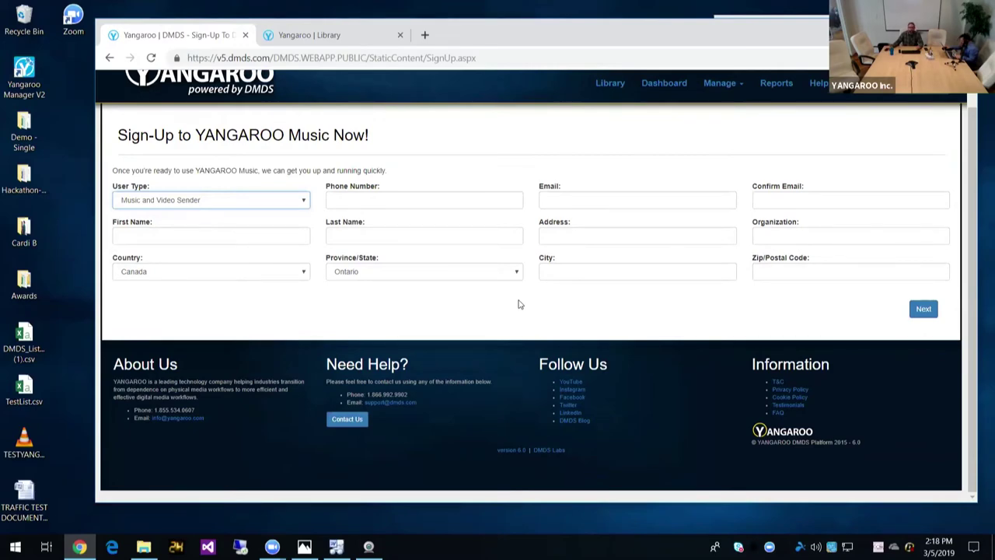
{"action": "scroll", "coordinate": [520, 304], "scroll_direction": "up", "scroll_amount": 1}
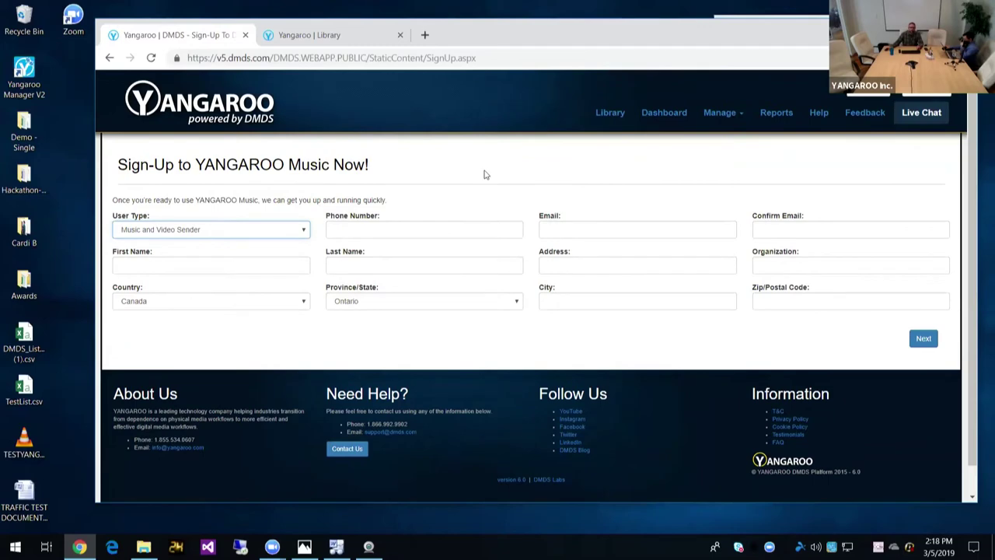
{"action": "left_click", "coordinate": [329, 36]}
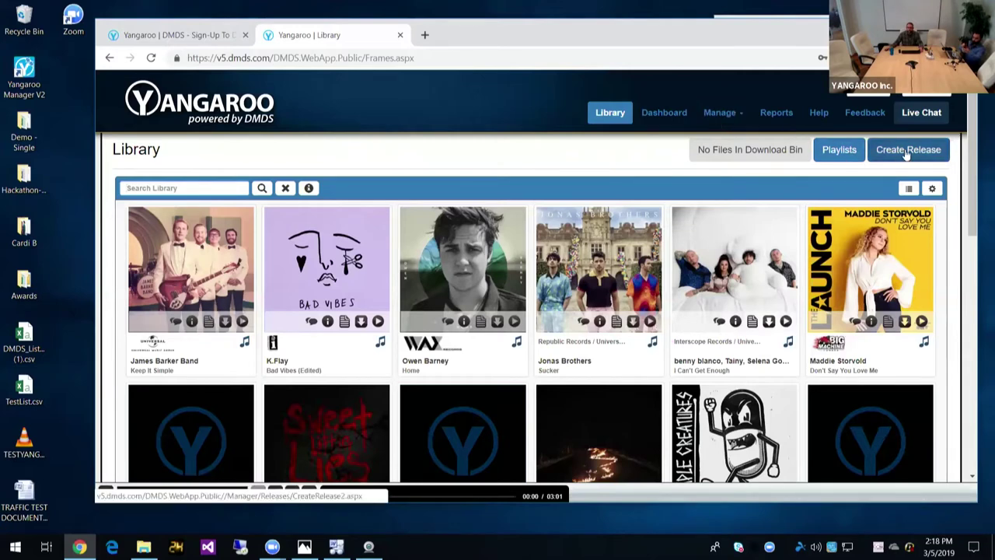
Step: Open a blank Create Release form from the library's Manage menu
{"action": "left_click", "coordinate": [722, 113]}
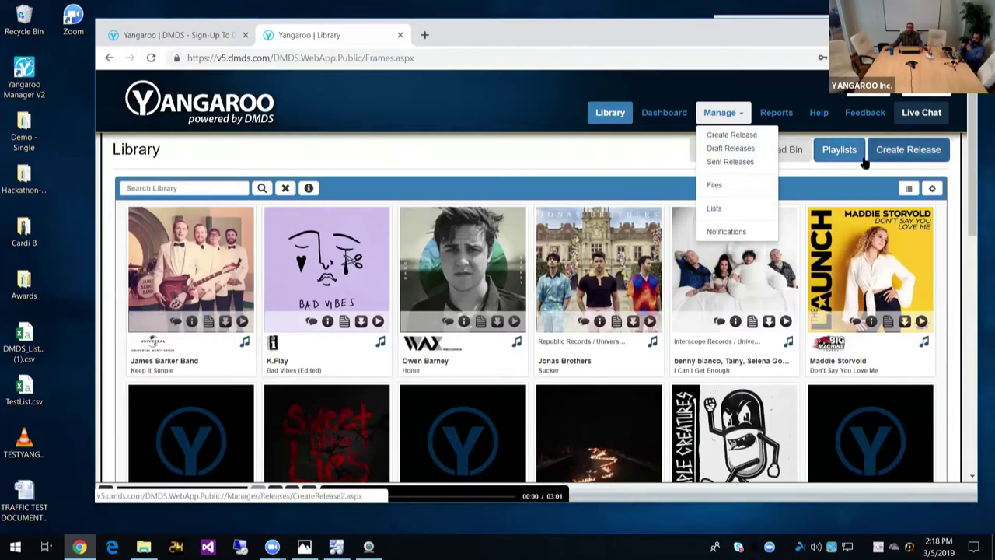
{"action": "left_click", "coordinate": [734, 135]}
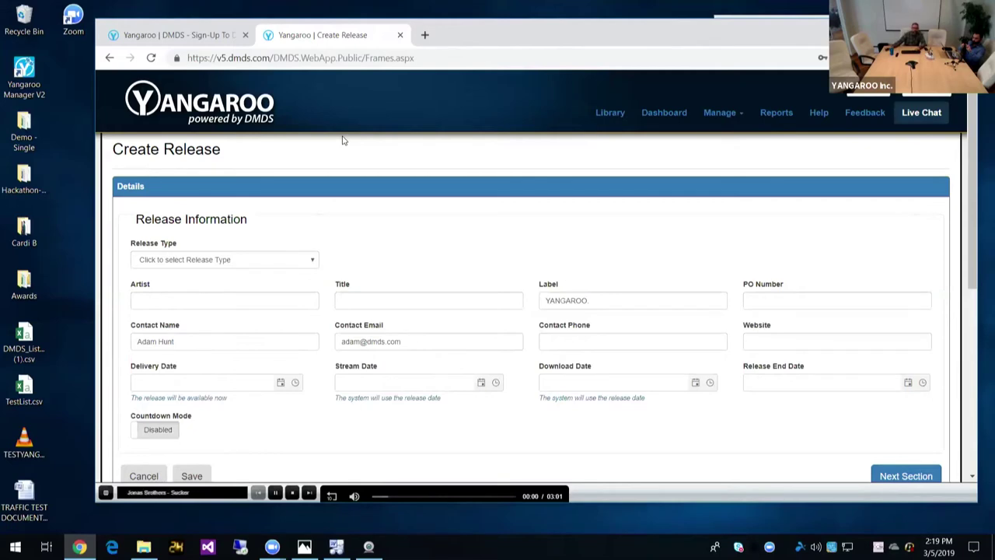
Step: Set the release's Release Type to Video
{"action": "scroll", "coordinate": [327, 211], "scroll_direction": "down", "scroll_amount": 1}
{"action": "left_click", "coordinate": [231, 197]}
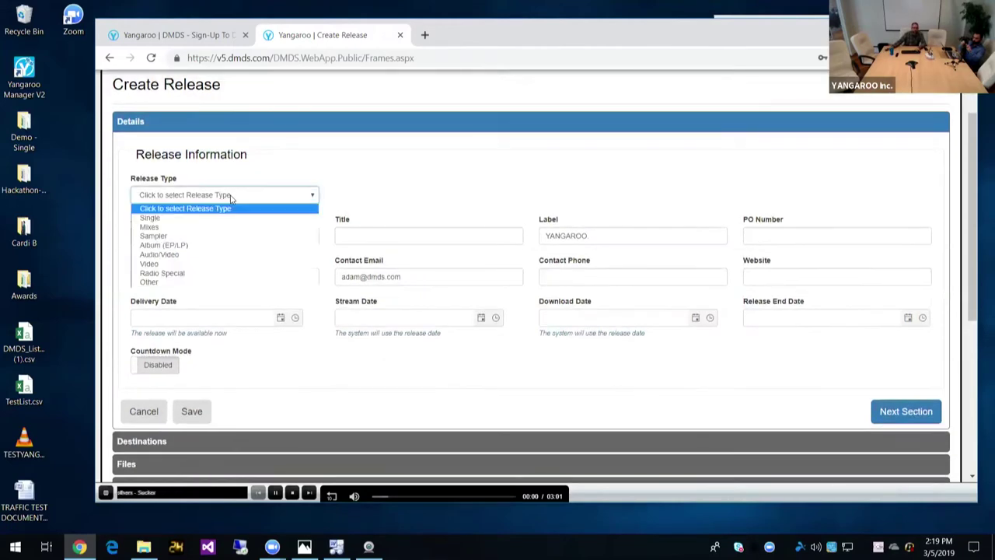
{"action": "left_click", "coordinate": [203, 265]}
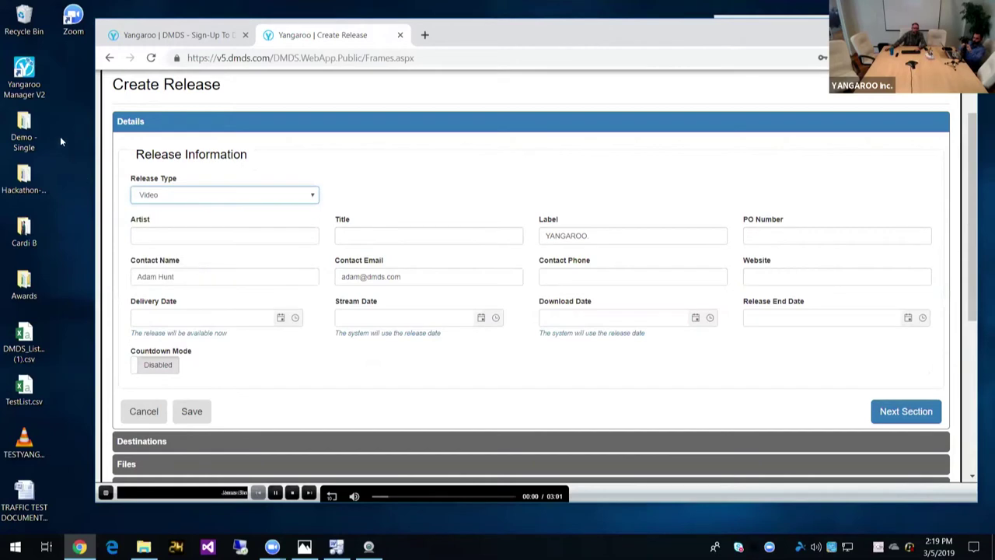
Step: Check the Cardi B desktop folder, then return to the form's Artist field
{"action": "double_click", "coordinate": [24, 230]}
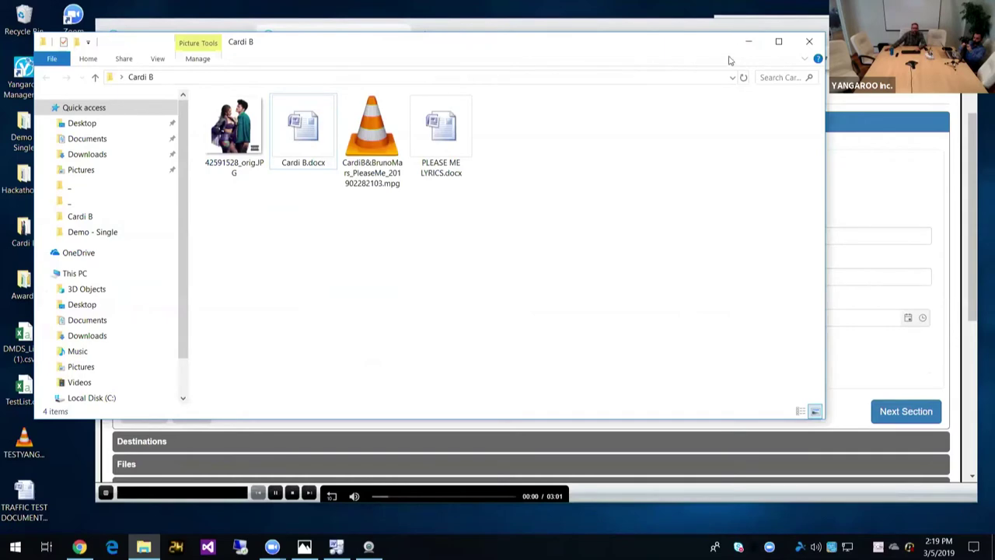
{"action": "left_click", "coordinate": [749, 42]}
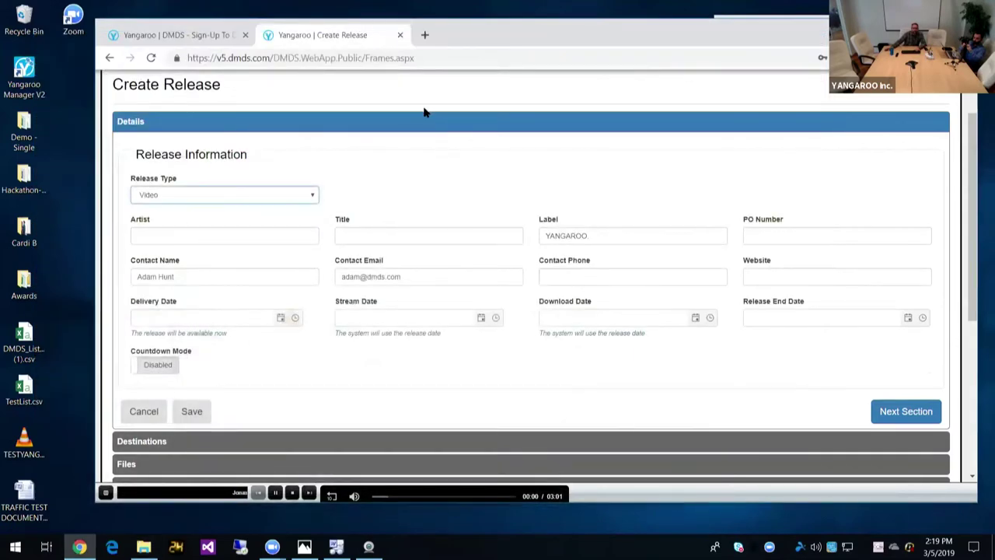
{"action": "left_click", "coordinate": [259, 236]}
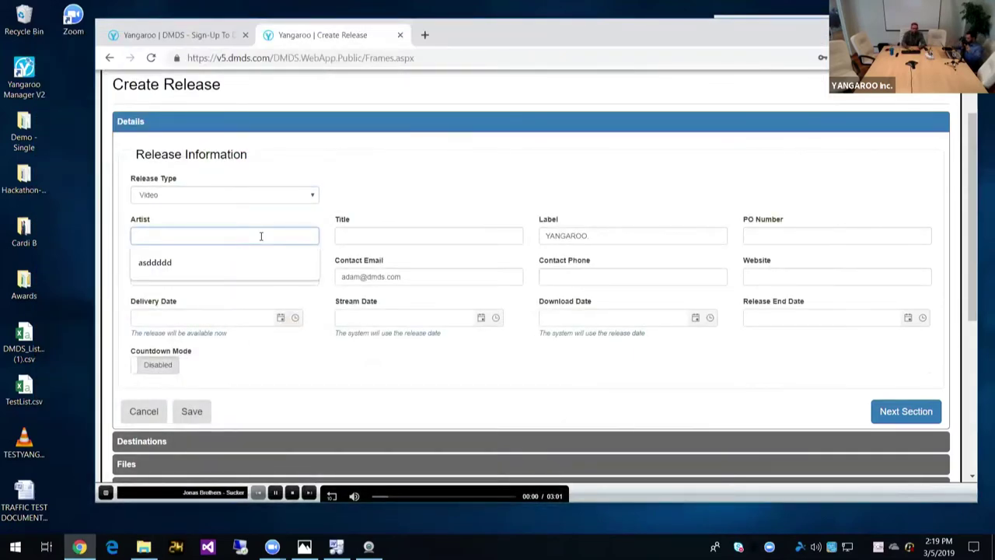
Step: Enter artist 'Cardi B & Bruno Mars', title 'Please Me' and label 'Atlantic Records'
{"action": "type", "text": "CC"}
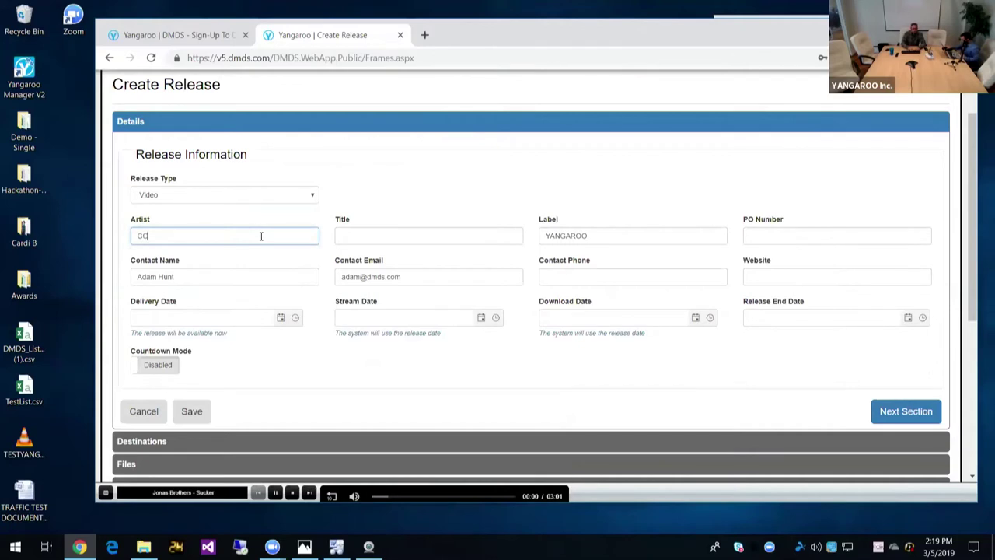
{"action": "type", "text": "ardi B"}
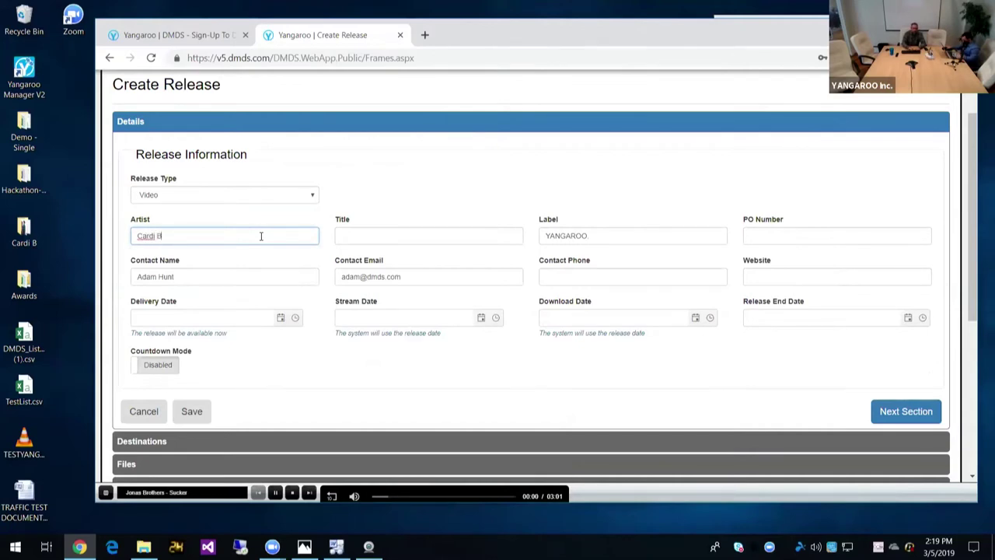
{"action": "key", "text": "Tab"}
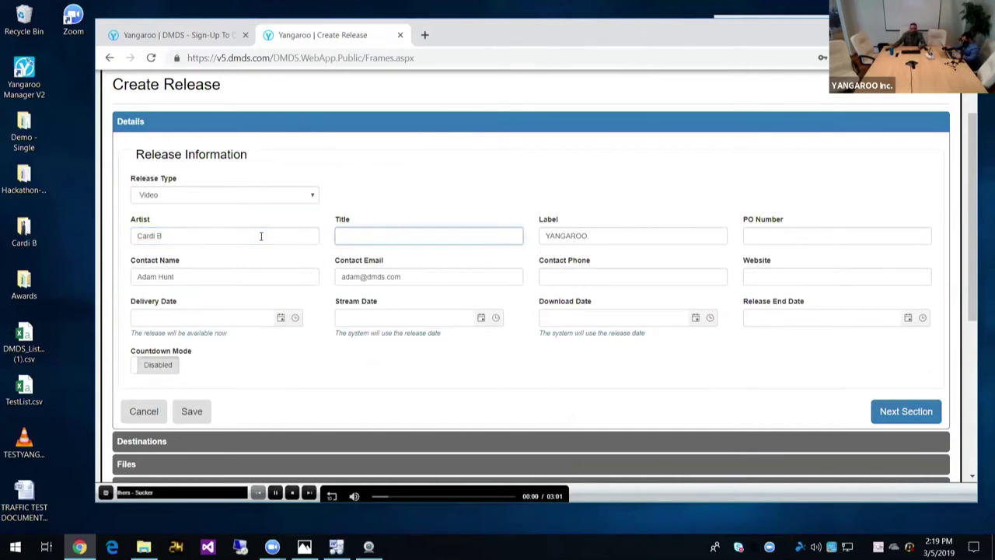
{"action": "left_click", "coordinate": [268, 234]}
{"action": "type", "text": "&"}
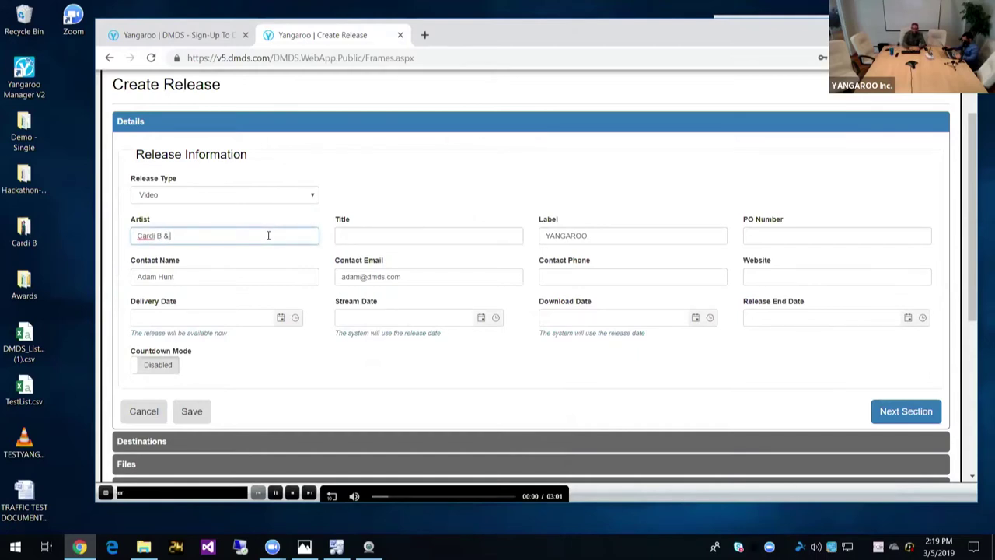
{"action": "type", "text": " Bruno Mars"}
{"action": "key", "text": "Tab"}
{"action": "type", "text": "Please Me"}
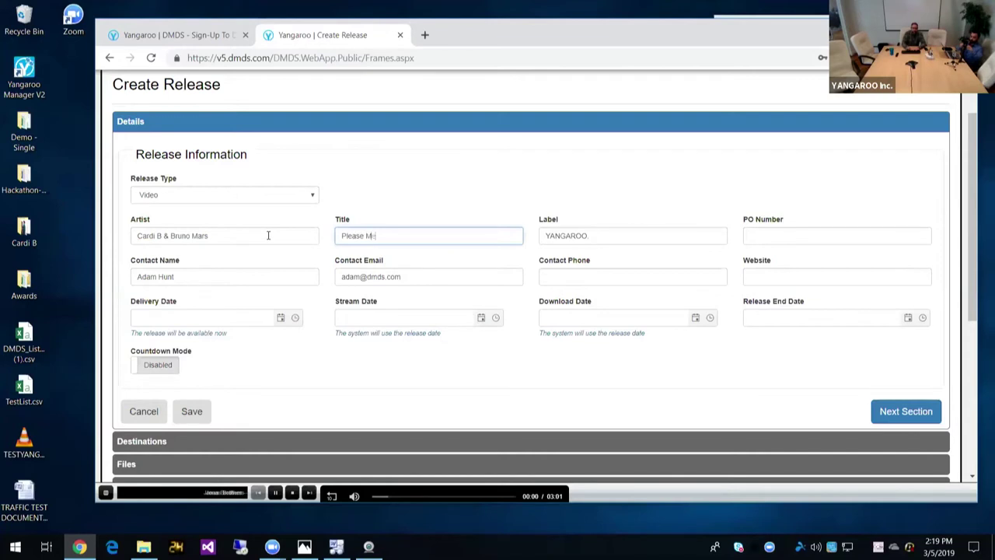
{"action": "triple_click", "coordinate": [589, 238]}
{"action": "type", "text": "Atla"}
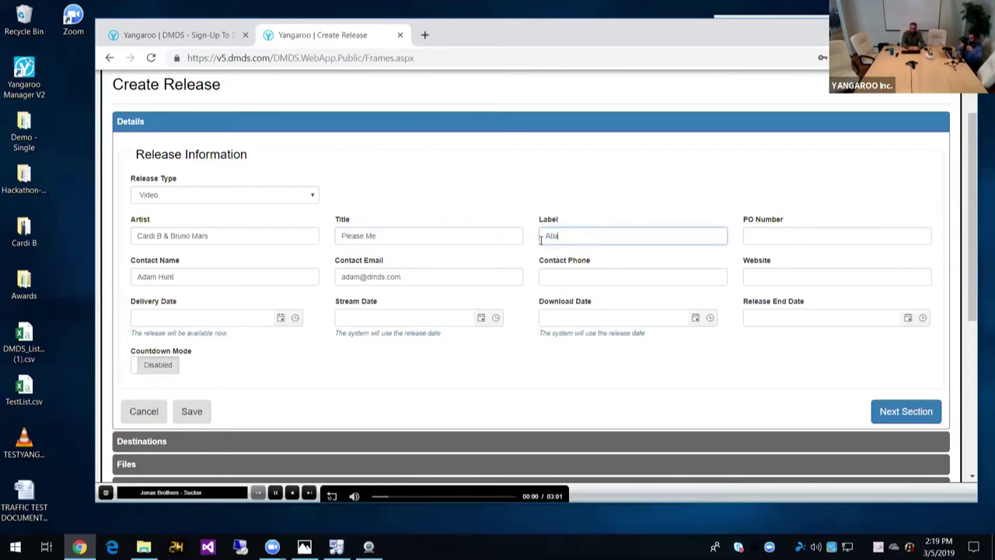
{"action": "type", "text": "ntic Recordi"}
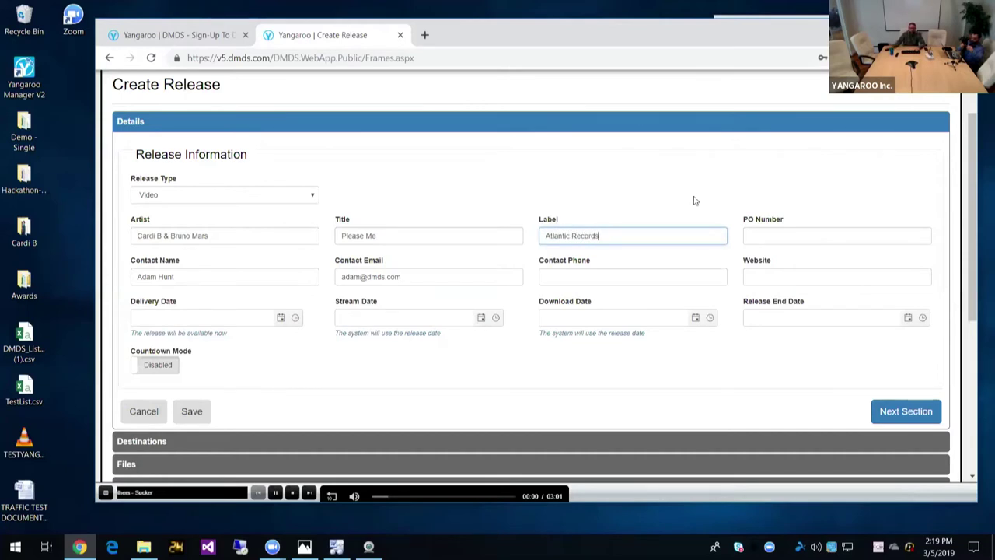
Step: Check the PO number and contact phone fields, dismissing their suggestion lists
{"action": "scroll", "coordinate": [695, 201], "scroll_direction": "down", "scroll_amount": 1}
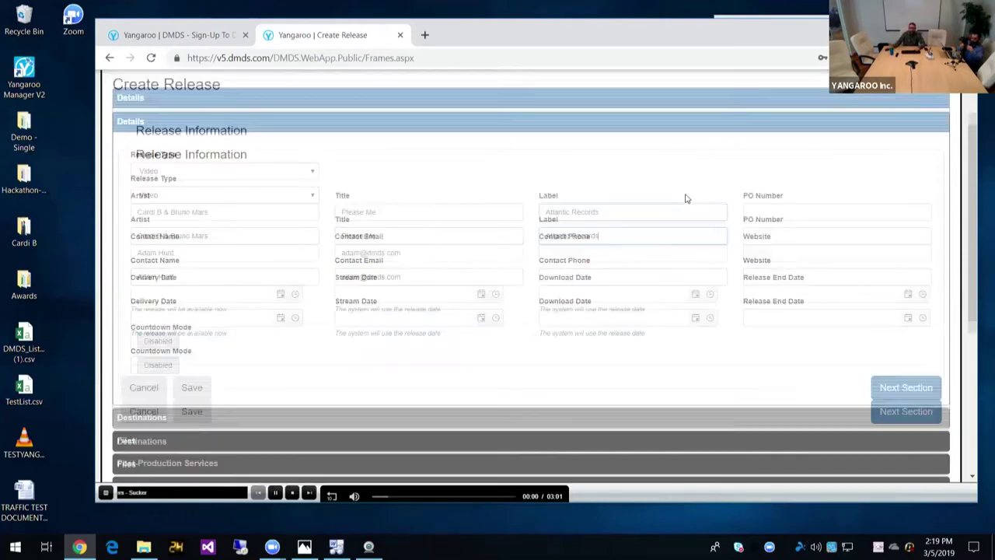
{"action": "left_click", "coordinate": [752, 177]}
{"action": "left_click", "coordinate": [718, 143]}
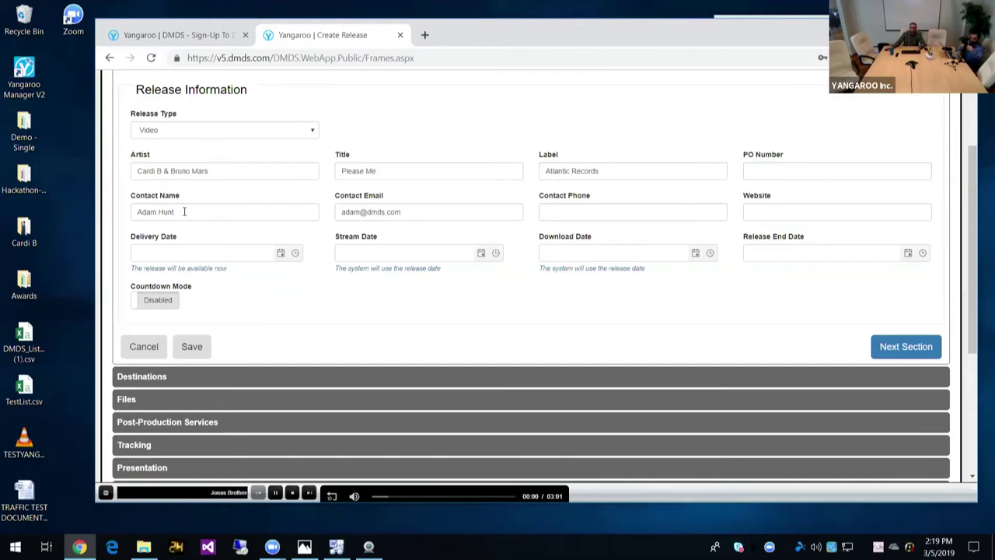
{"action": "left_click", "coordinate": [563, 215]}
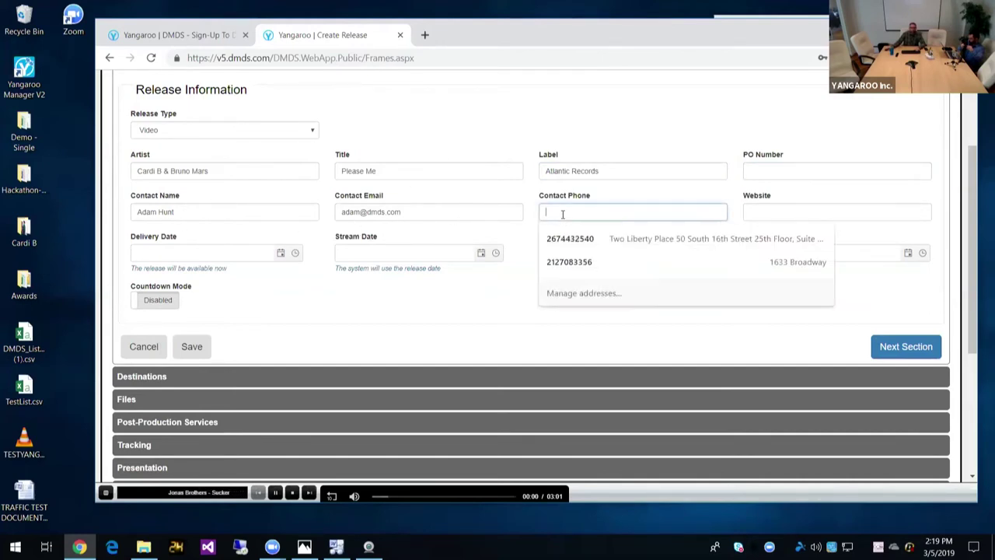
{"action": "left_click", "coordinate": [512, 207]}
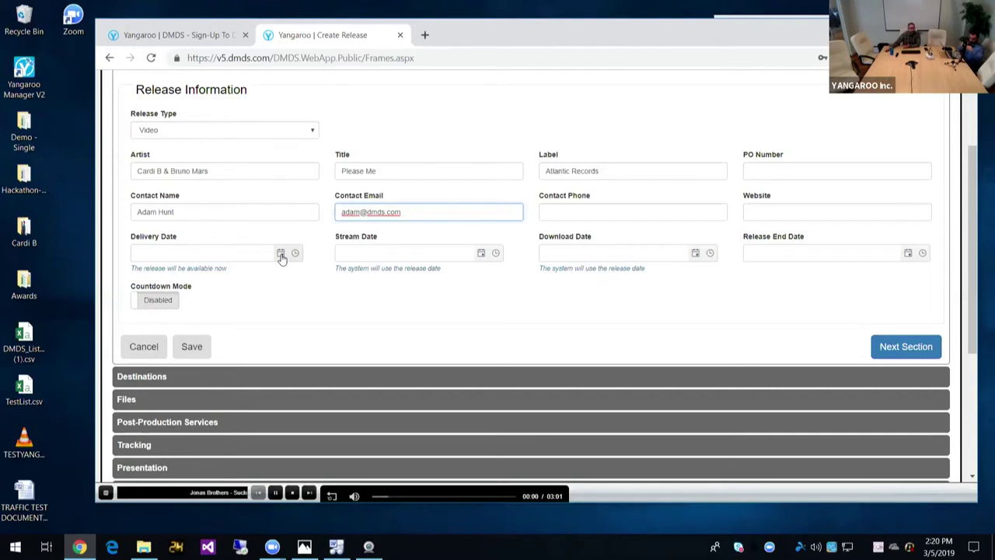
{"action": "left_click", "coordinate": [281, 253]}
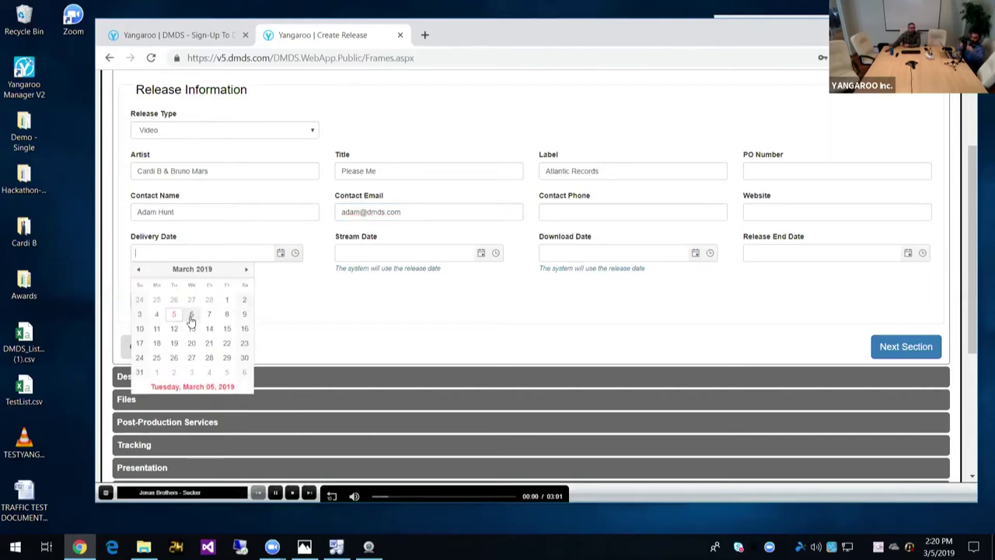
{"action": "left_click", "coordinate": [296, 255]}
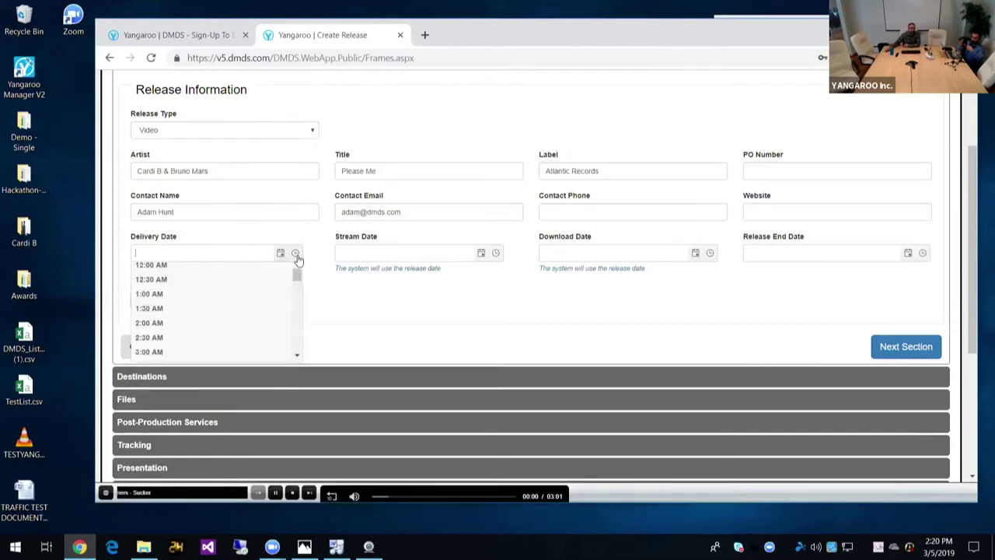
{"action": "left_click", "coordinate": [338, 292]}
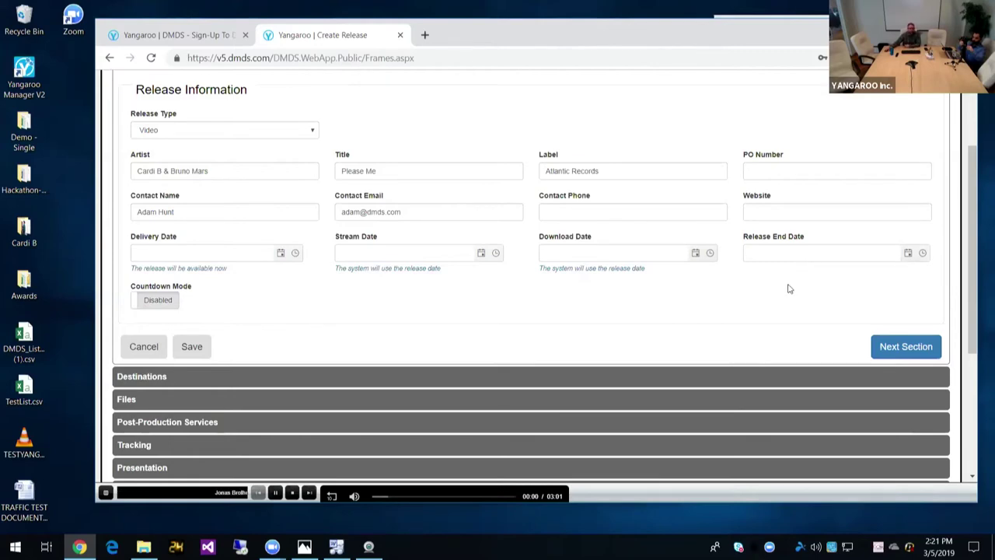
{"action": "scroll", "coordinate": [787, 286], "scroll_direction": "down", "scroll_amount": 1}
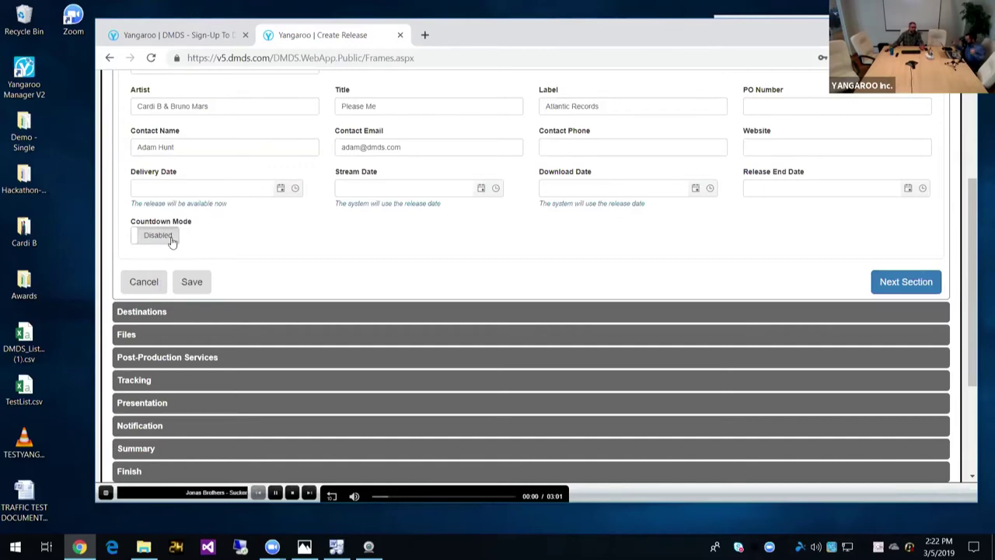
{"action": "scroll", "coordinate": [374, 272], "scroll_direction": "down", "scroll_amount": 1}
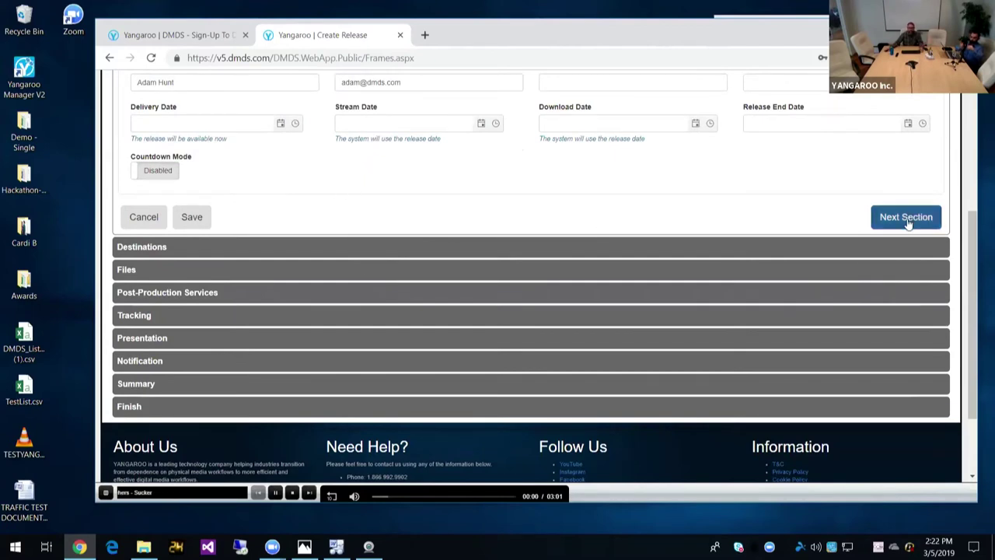
{"action": "scroll", "coordinate": [840, 233], "scroll_direction": "up", "scroll_amount": 1}
Step: Add Video Network Pkg - Urban from the second Featured Packages page as a destination
{"action": "left_click", "coordinate": [919, 281]}
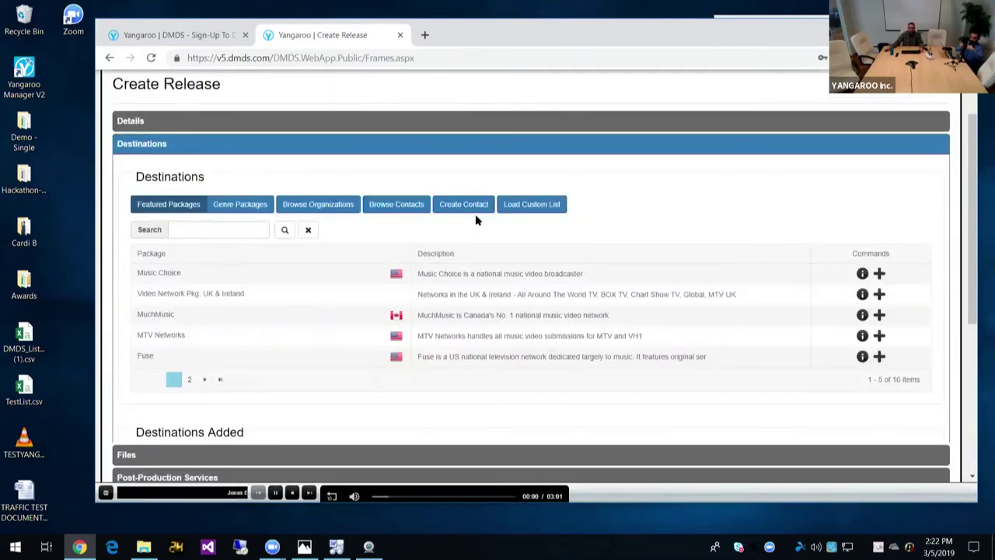
{"action": "scroll", "coordinate": [402, 218], "scroll_direction": "down", "scroll_amount": 1}
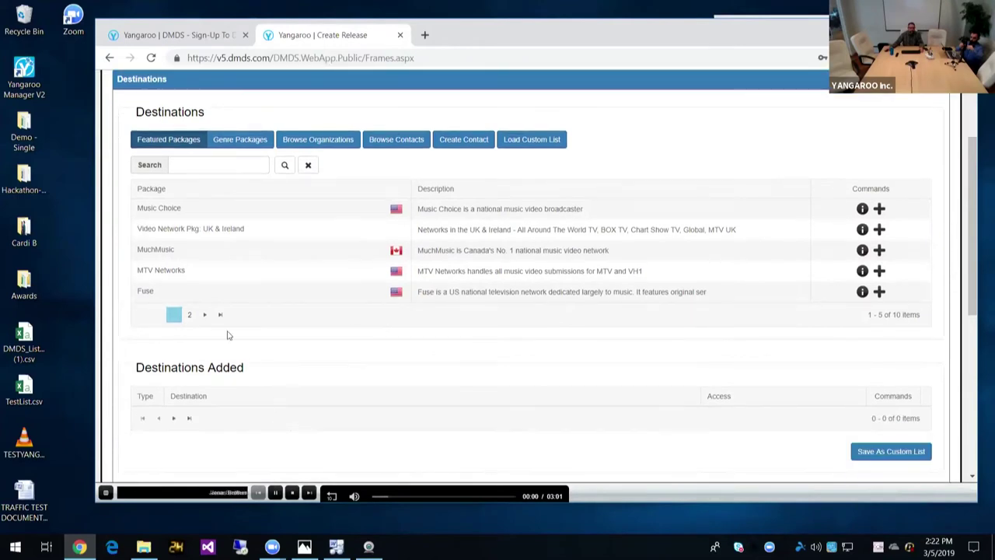
{"action": "left_click", "coordinate": [205, 315]}
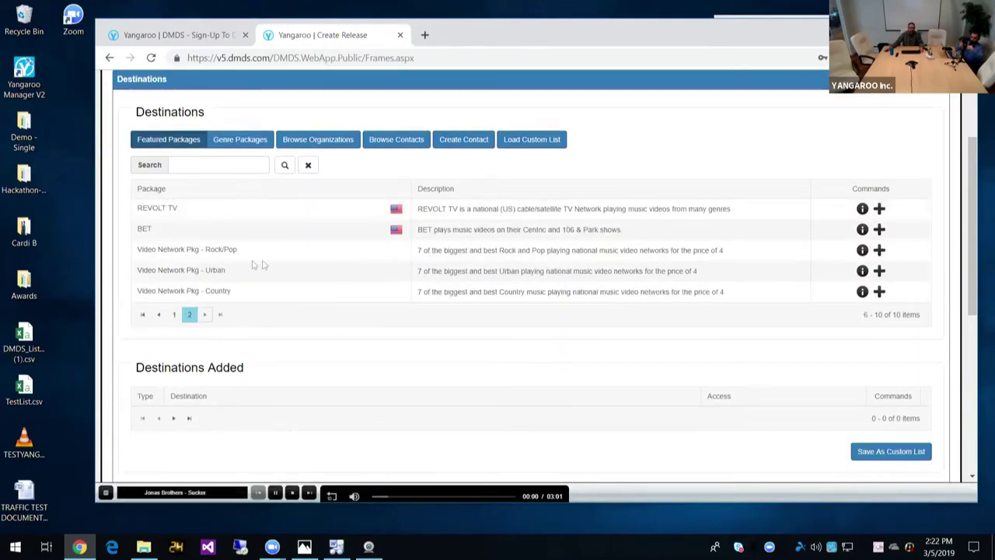
{"action": "double_click", "coordinate": [167, 275]}
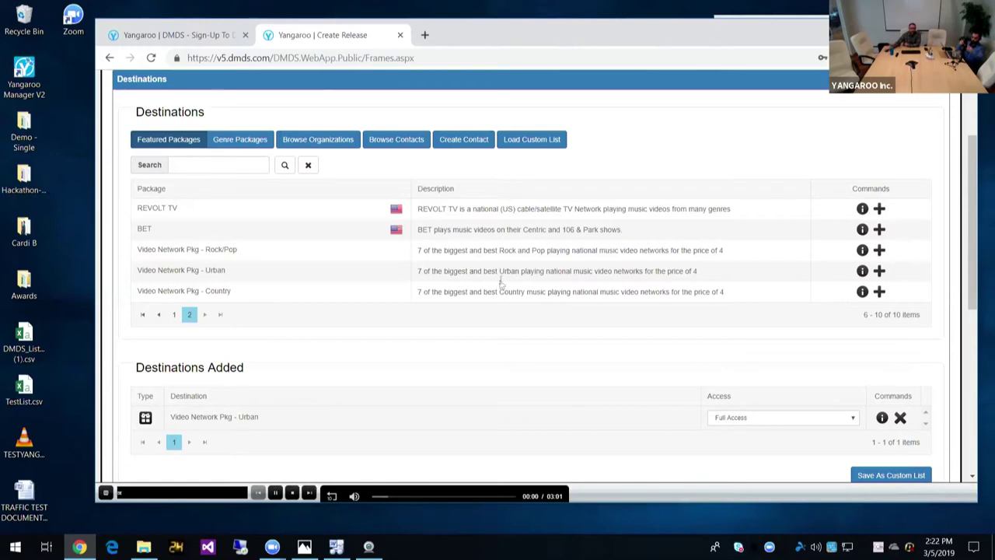
{"action": "scroll", "coordinate": [502, 200], "scroll_direction": "down", "scroll_amount": 1}
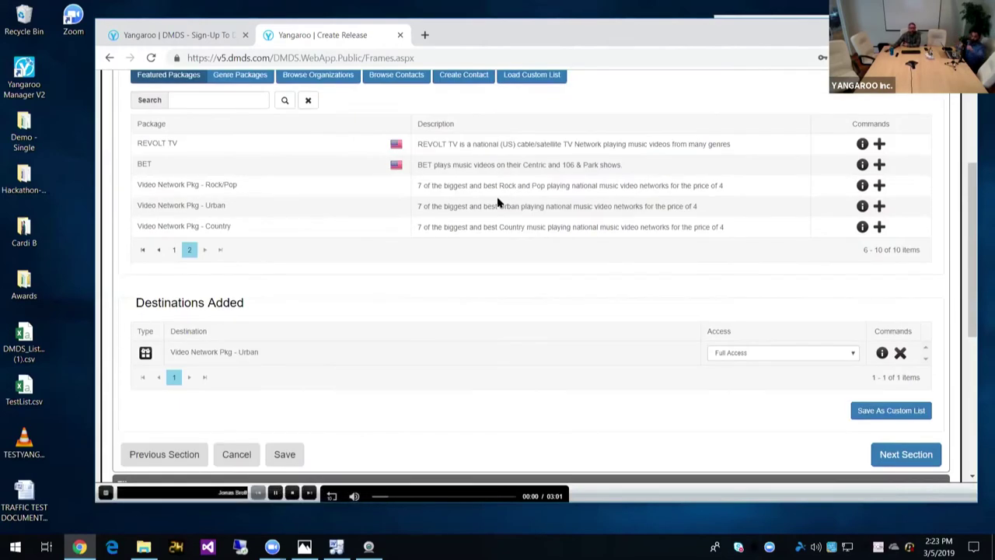
{"action": "scroll", "coordinate": [498, 201], "scroll_direction": "down", "scroll_amount": 1}
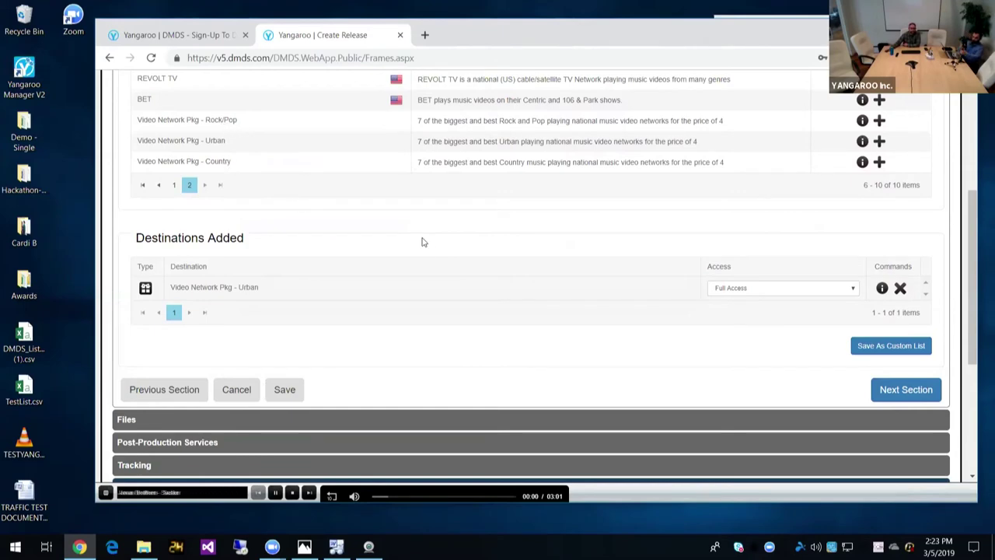
{"action": "scroll", "coordinate": [422, 242], "scroll_direction": "down", "scroll_amount": 1}
{"action": "scroll", "coordinate": [422, 242], "scroll_direction": "up", "scroll_amount": 3}
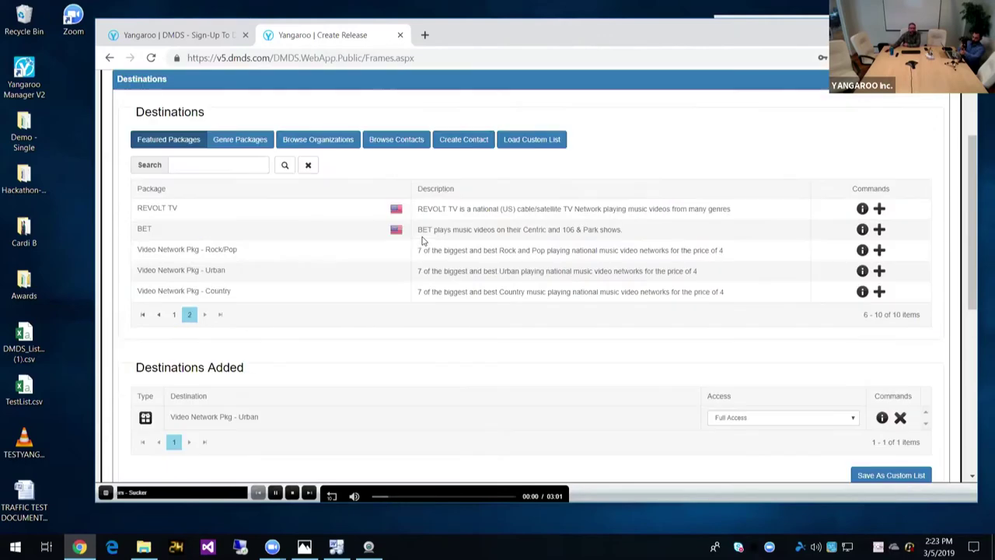
Step: Search contacts by the person's name and select the first matching YANGAROO contact
{"action": "left_click", "coordinate": [396, 145]}
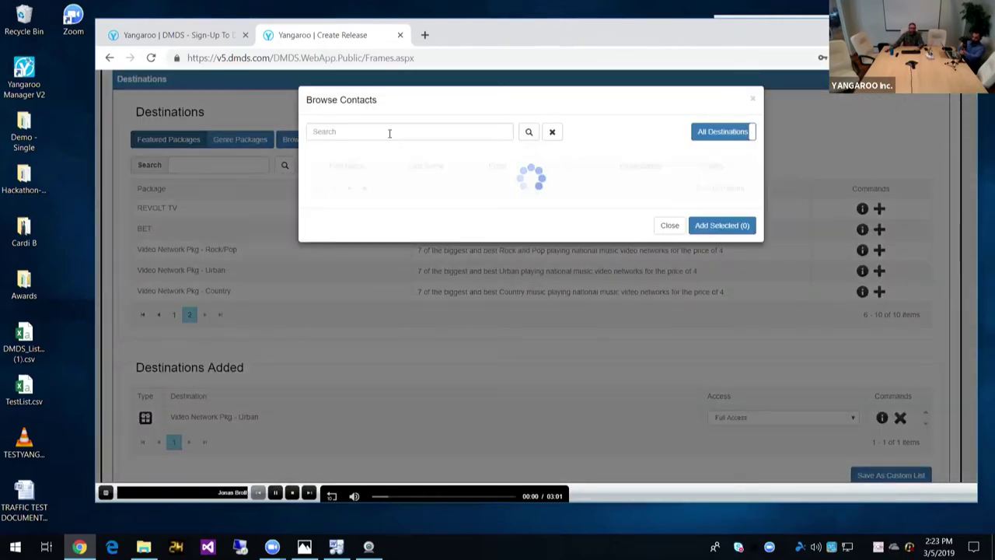
{"action": "left_click", "coordinate": [384, 133]}
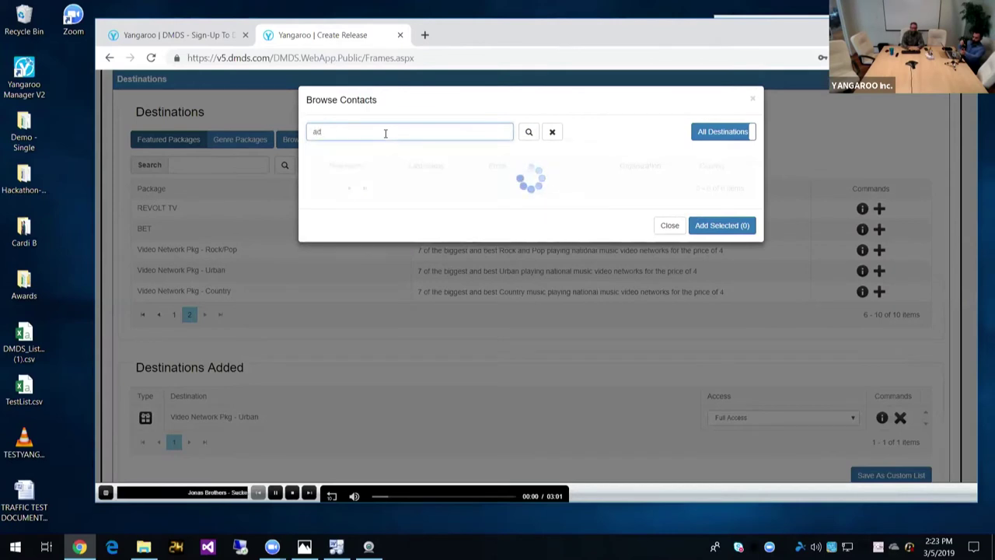
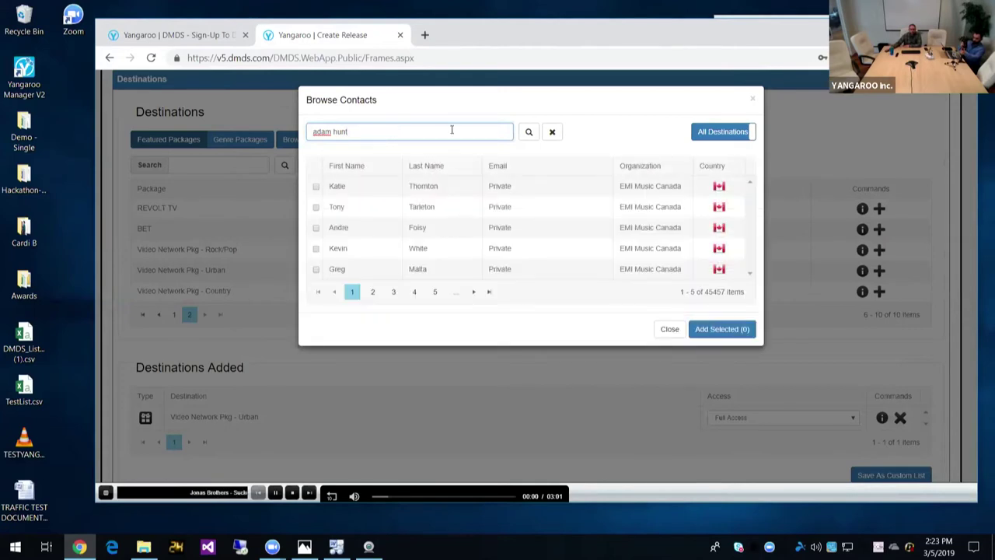
{"action": "left_click", "coordinate": [529, 131]}
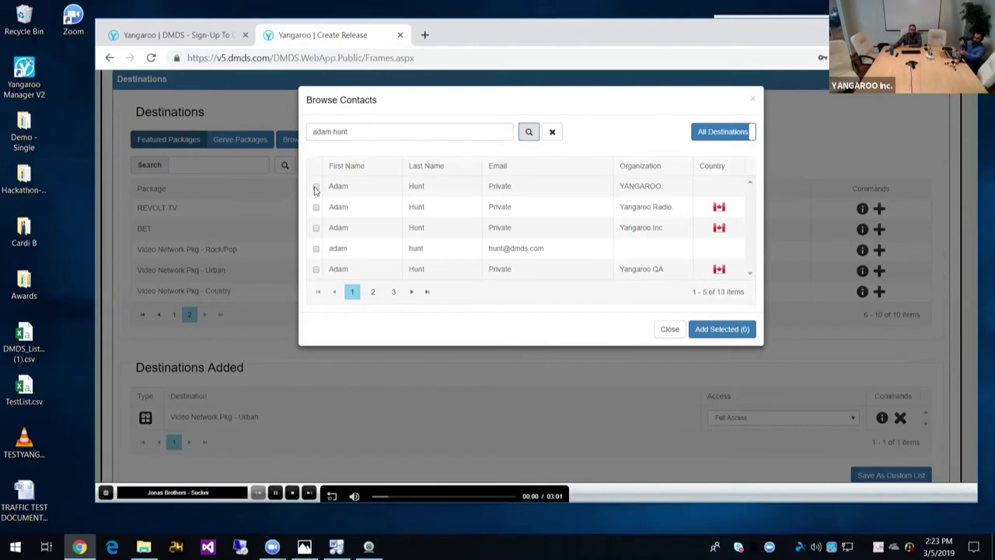
{"action": "left_click", "coordinate": [316, 188]}
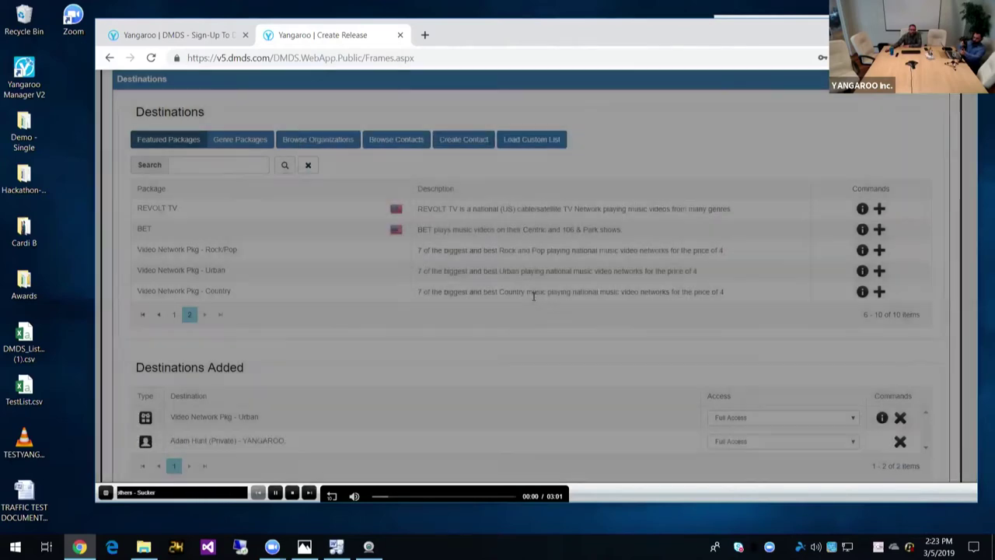
{"action": "scroll", "coordinate": [533, 299], "scroll_direction": "down", "scroll_amount": 3}
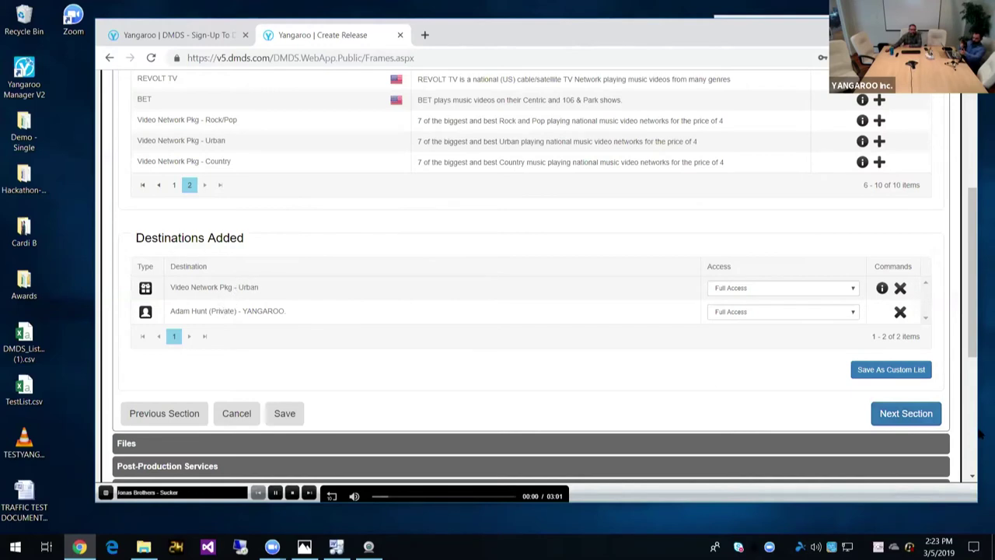
Step: Advance to the Files section and pick which kind of existing file to browse
{"action": "left_click", "coordinate": [909, 416]}
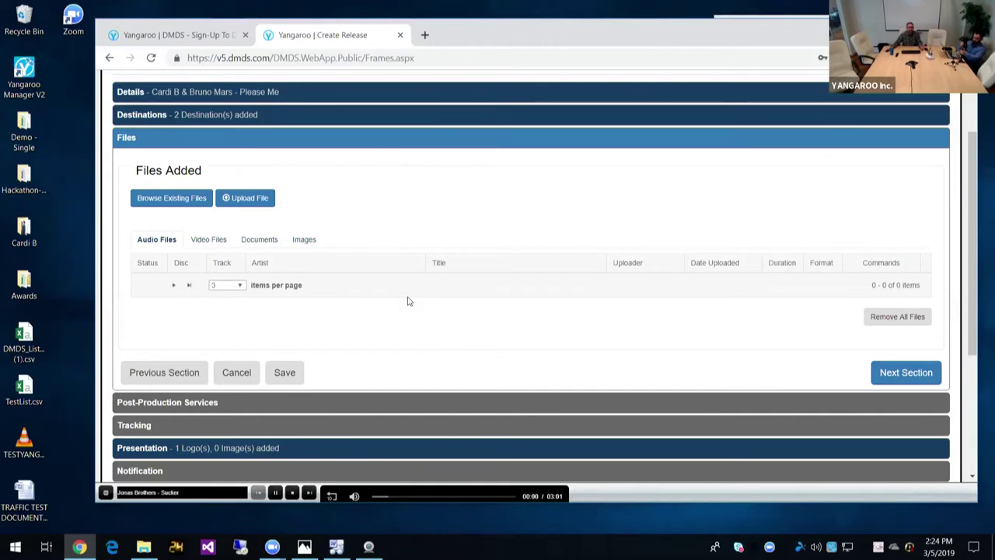
{"action": "left_click", "coordinate": [189, 199]}
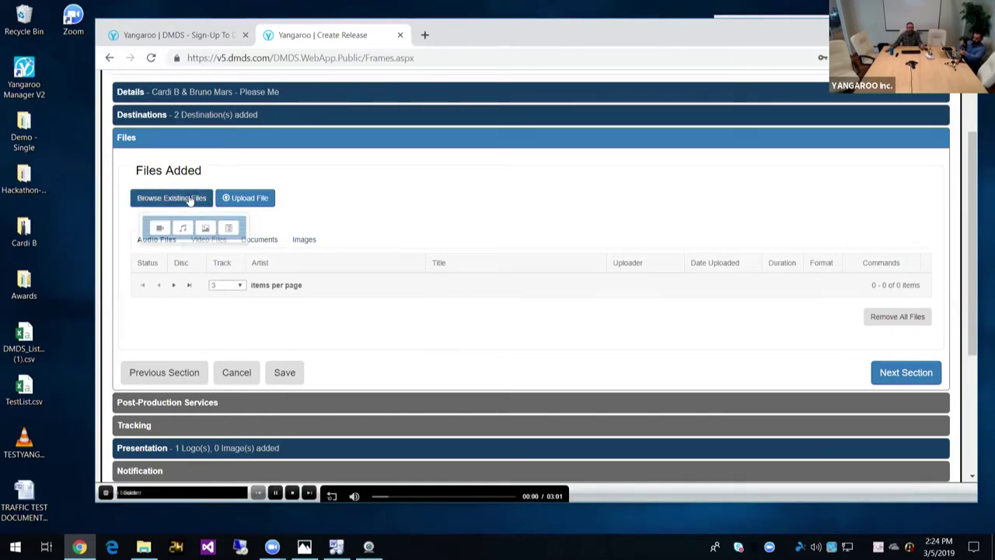
Step: Select the Cardi B & Bruno Mars Please Me video from the existing video files
{"action": "left_click", "coordinate": [160, 229]}
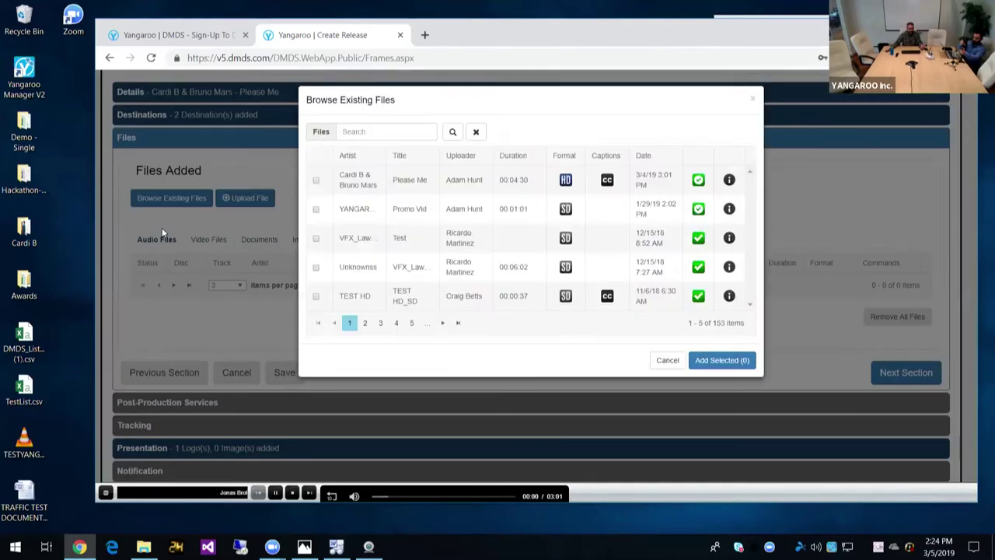
{"action": "left_click", "coordinate": [316, 181]}
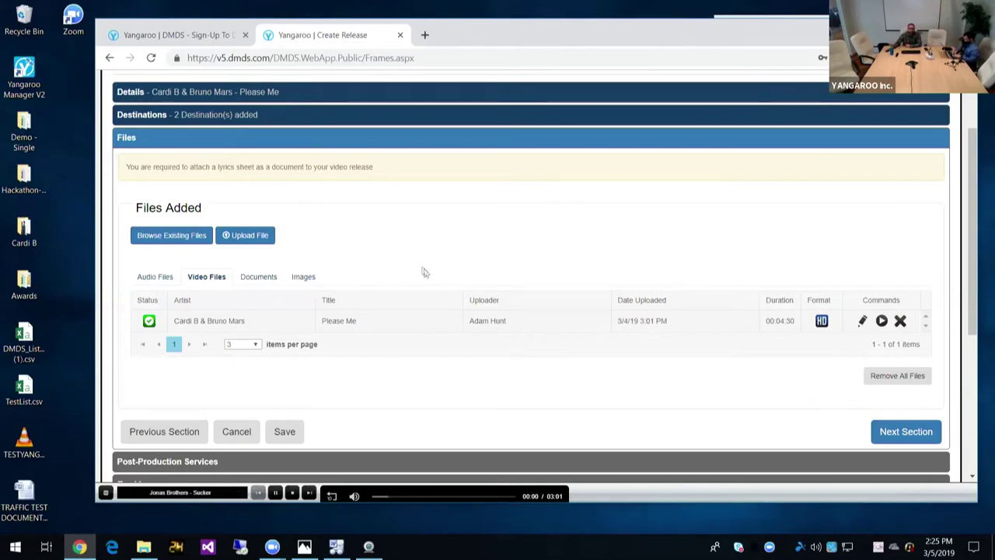
Step: On the Documents tab, add the existing 'Please Me Lyrics' document
{"action": "left_click", "coordinate": [259, 277]}
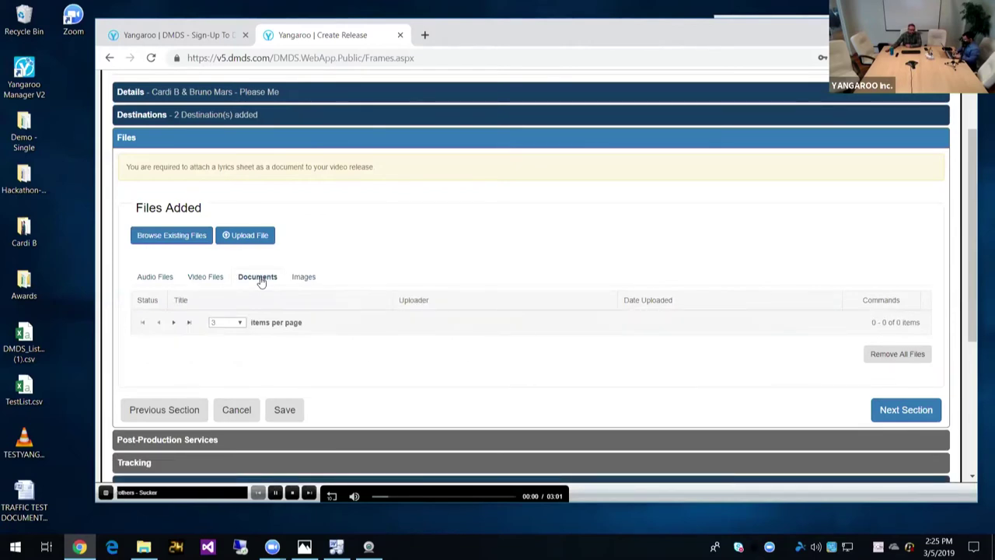
{"action": "left_click", "coordinate": [181, 237]}
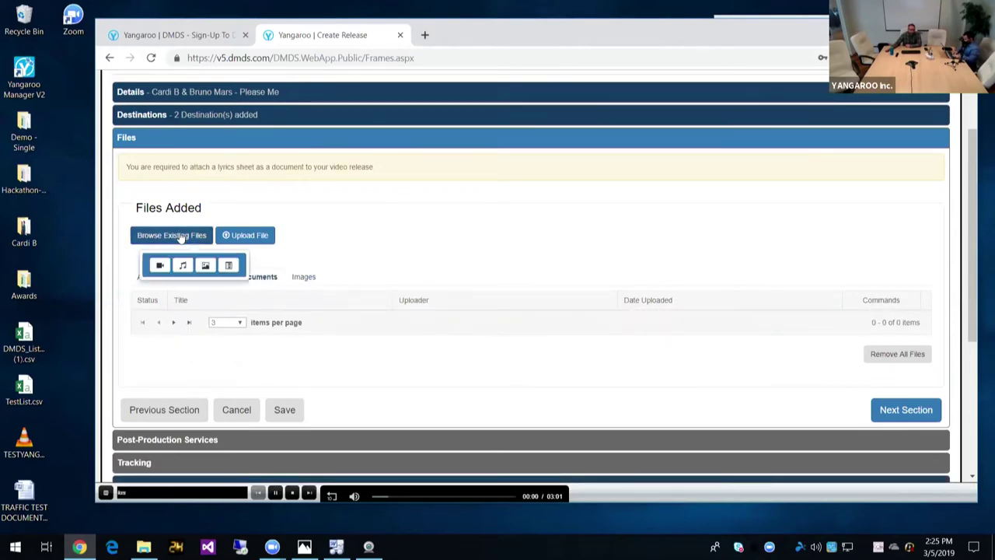
{"action": "left_click", "coordinate": [230, 267]}
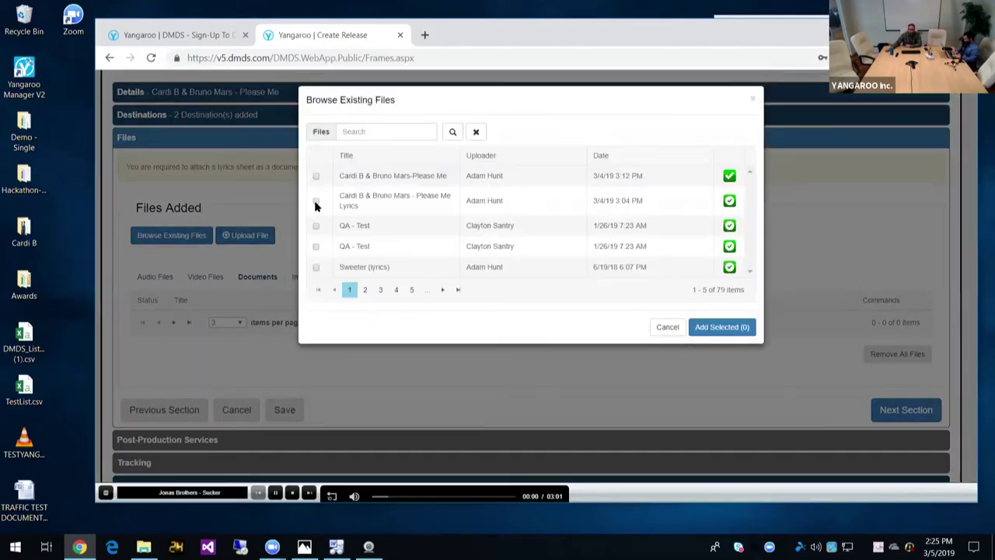
{"action": "left_click", "coordinate": [316, 202]}
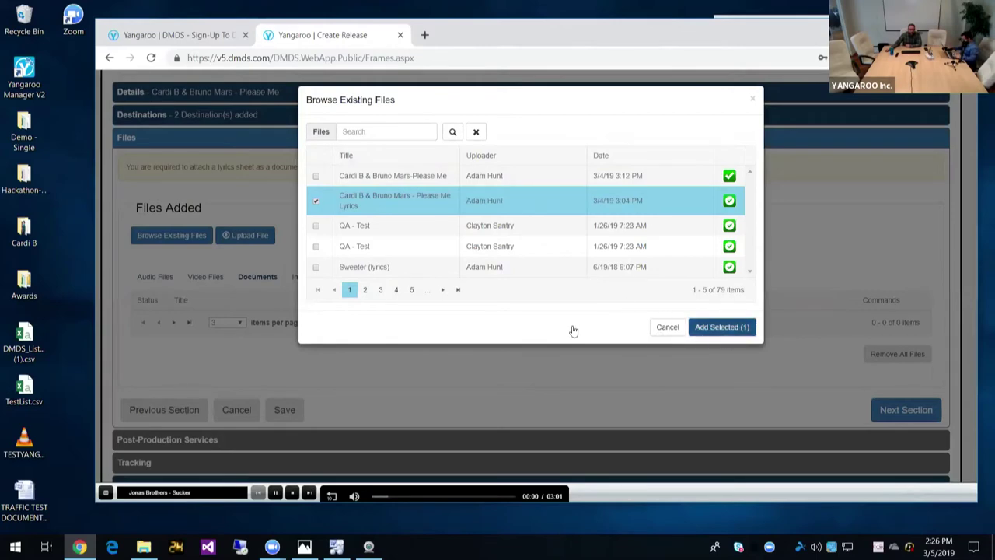
{"action": "key", "text": "Return"}
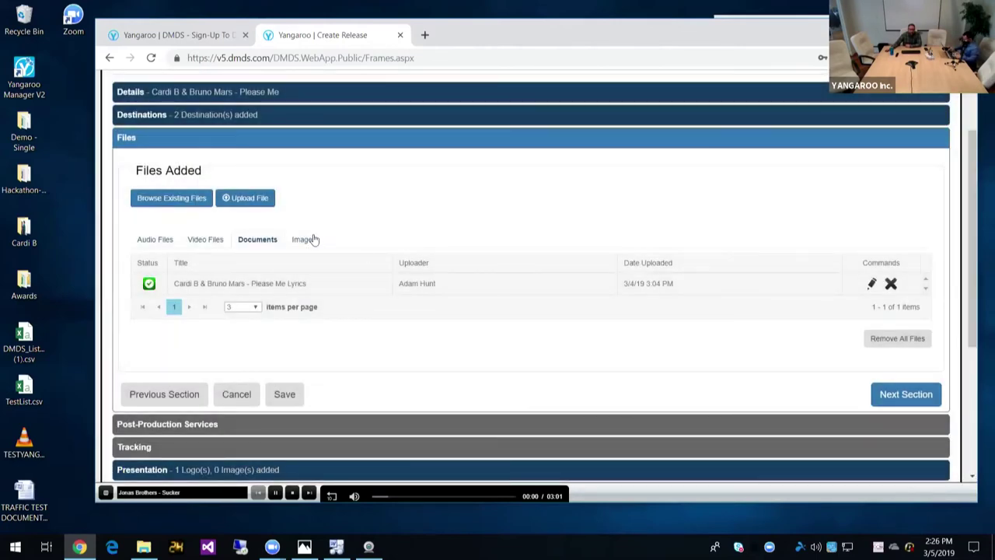
Step: On the Images tab, add the existing Cardi B & Bruno Mars 'Please Me' image
{"action": "left_click", "coordinate": [304, 241]}
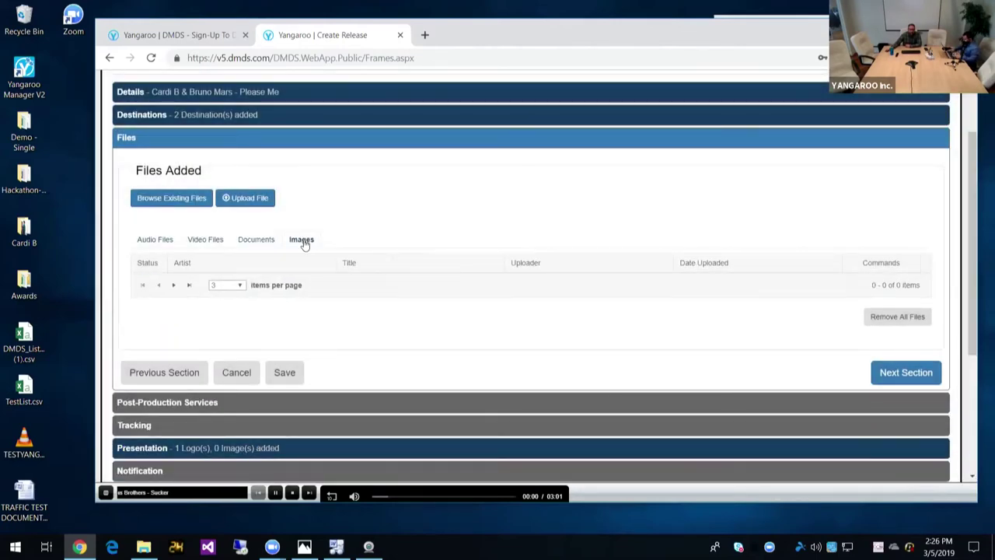
{"action": "left_click", "coordinate": [175, 198]}
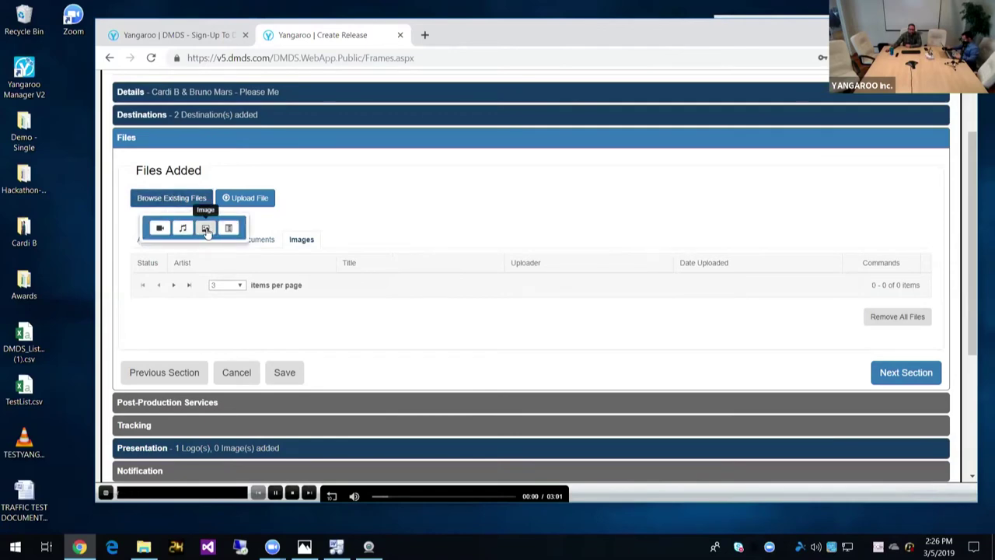
{"action": "left_click", "coordinate": [206, 227]}
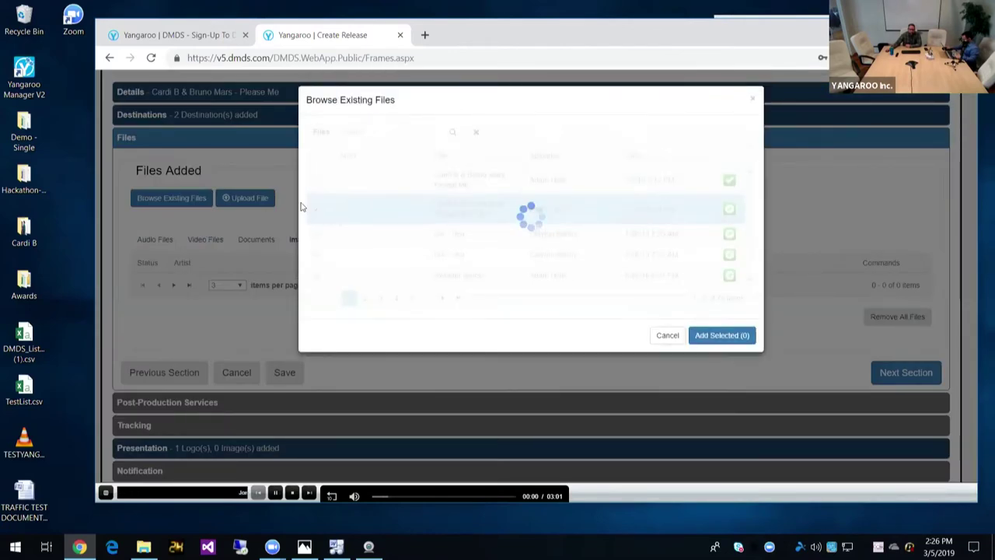
{"action": "left_click", "coordinate": [315, 176]}
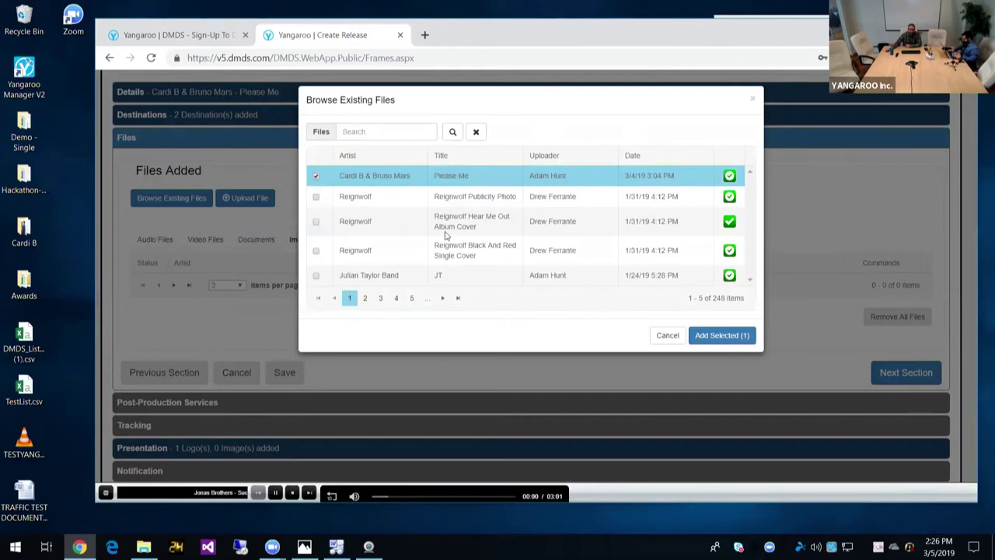
{"action": "left_click", "coordinate": [722, 337]}
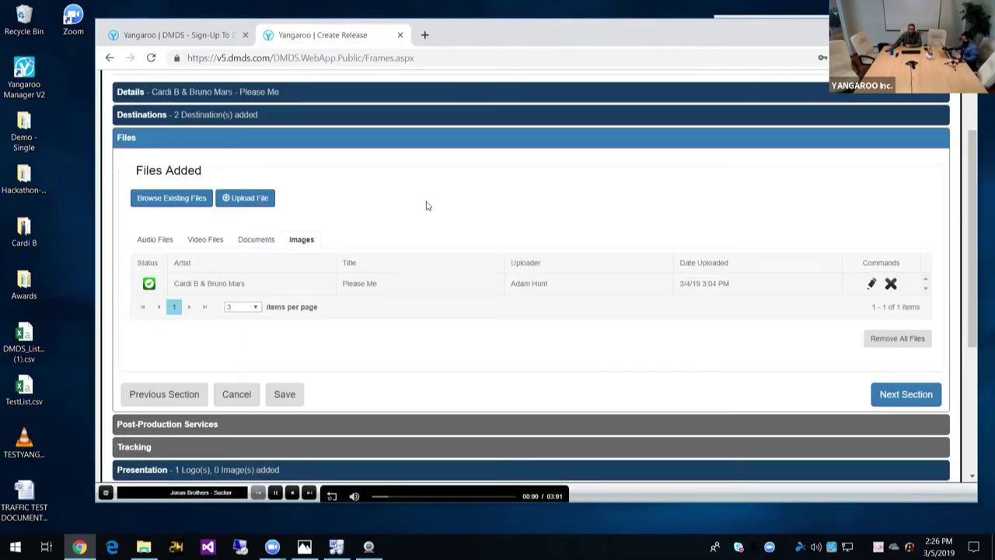
{"action": "left_click", "coordinate": [250, 201]}
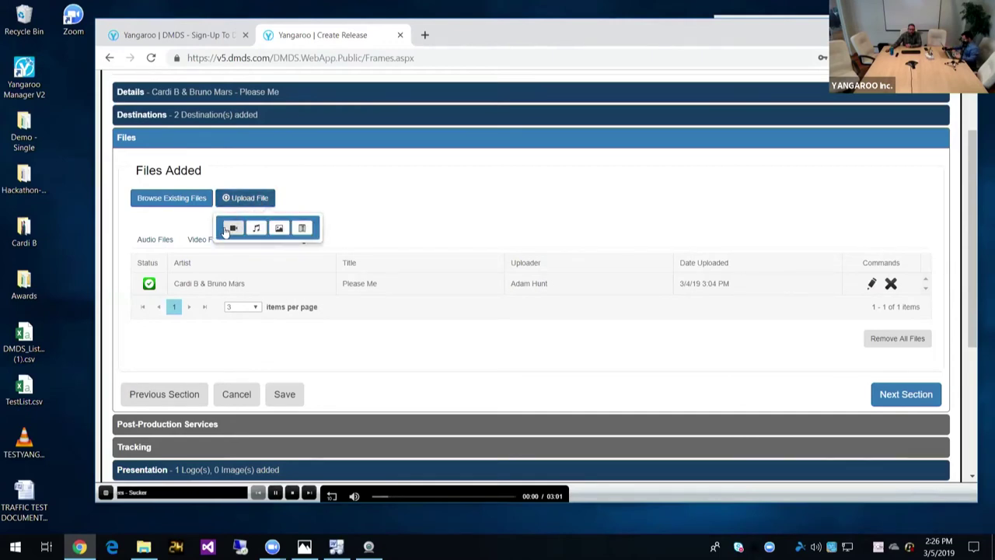
Step: Drag the Please Me mpg from the Cardi B folder into Upload Files
{"action": "left_click", "coordinate": [231, 228]}
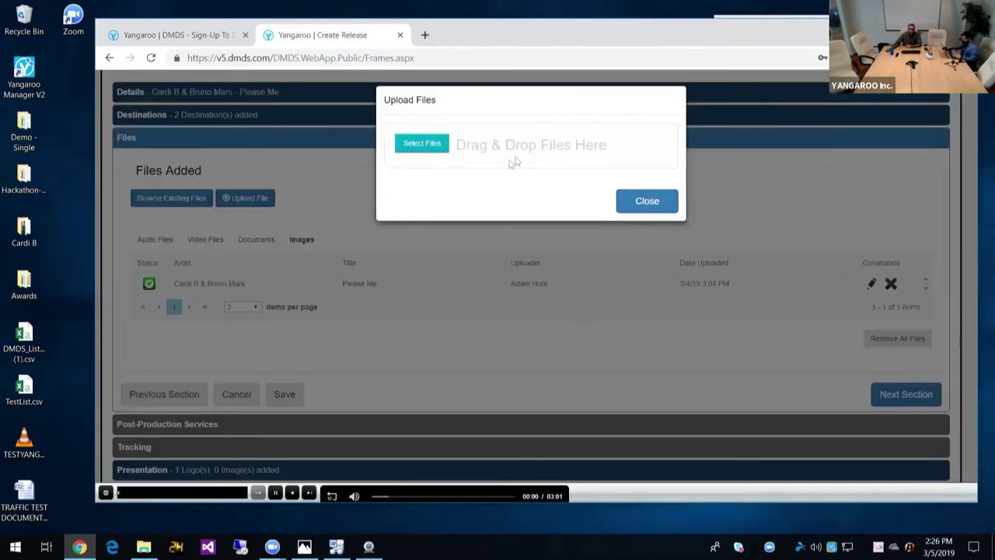
{"action": "double_click", "coordinate": [23, 229]}
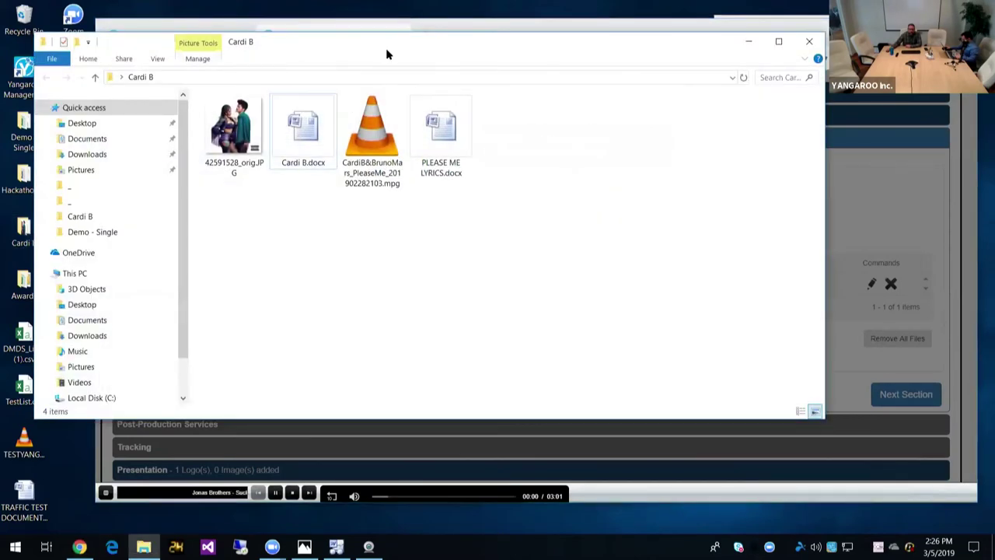
{"action": "left_click_drag", "start_coordinate": [337, 41], "coordinate": [287, 301]}
{"action": "left_click_drag", "start_coordinate": [322, 388], "coordinate": [495, 182]}
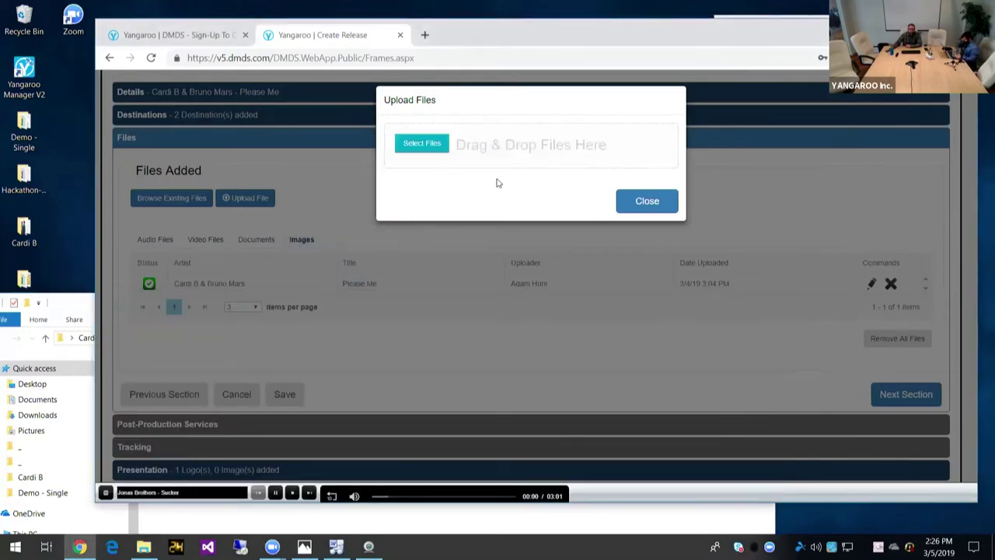
{"action": "left_click", "coordinate": [84, 303]}
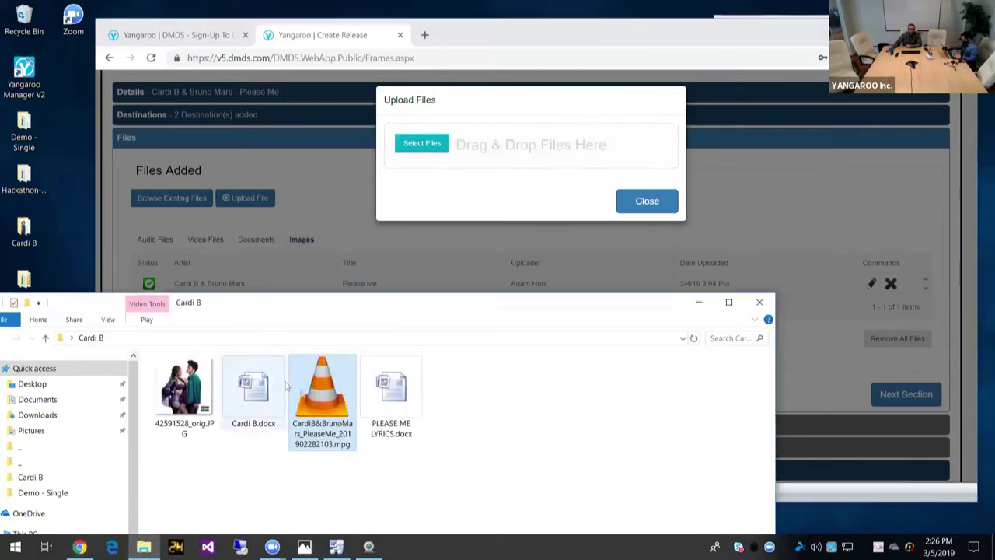
{"action": "left_click_drag", "start_coordinate": [333, 355], "coordinate": [490, 157]}
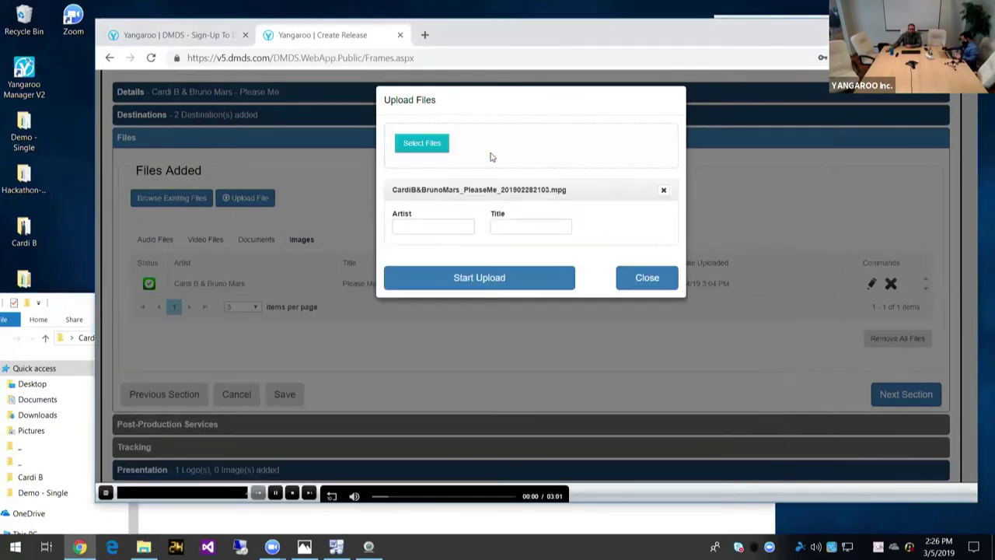
Step: Start the upload with artist 'sdfsd' and title 'sdf', then reload and leave the page
{"action": "left_click", "coordinate": [447, 223]}
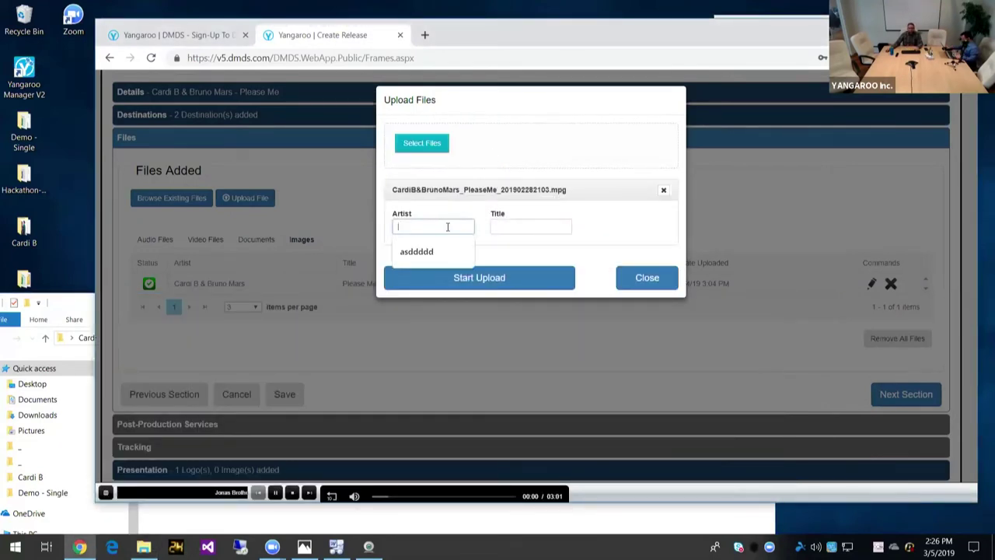
{"action": "type", "text": "sdfsd"}
{"action": "left_click", "coordinate": [532, 229]}
{"action": "type", "text": "sdf"}
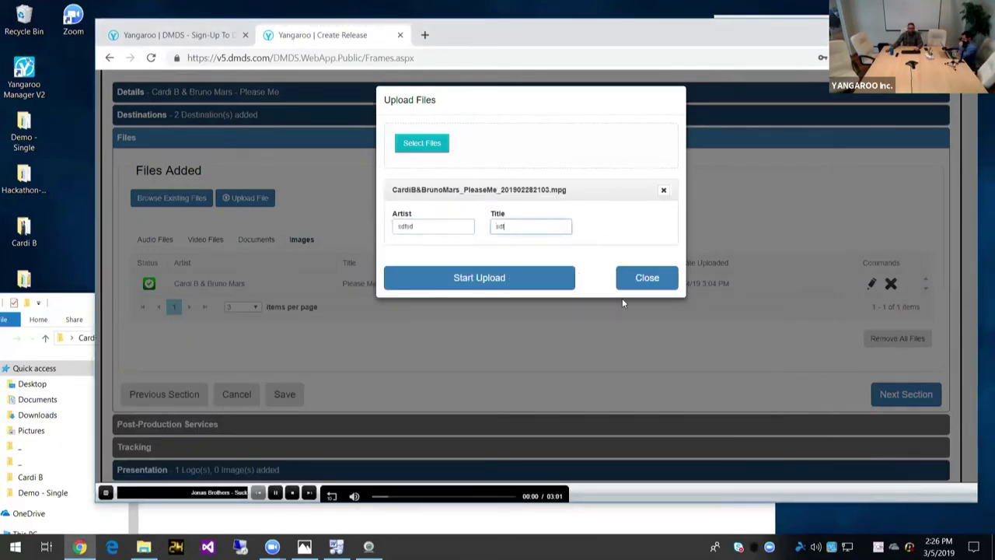
{"action": "left_click", "coordinate": [469, 279]}
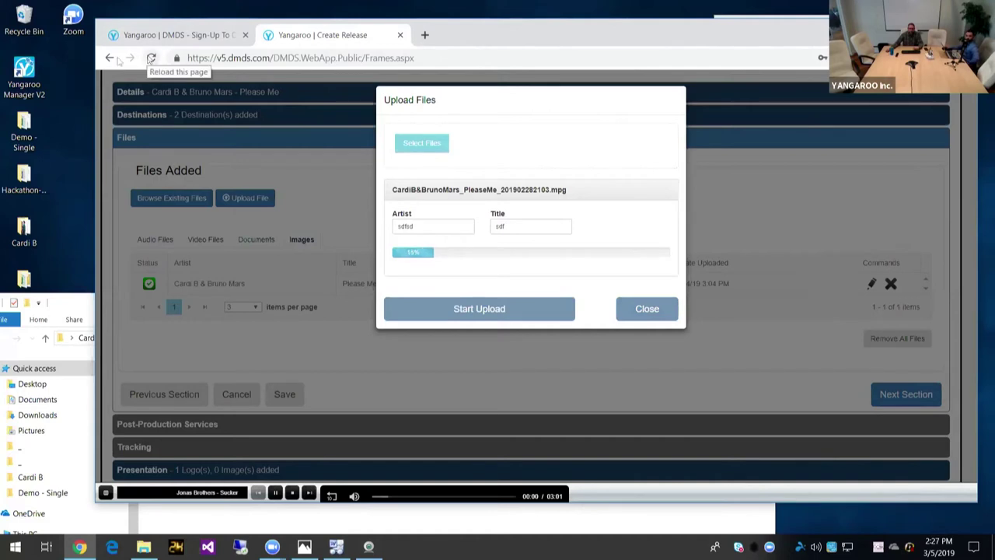
{"action": "left_click", "coordinate": [151, 58]}
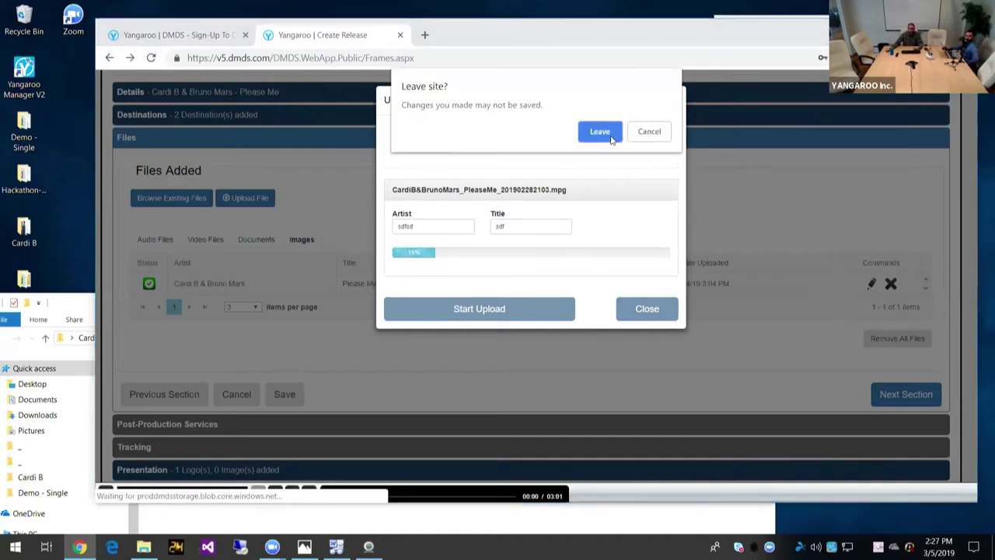
{"action": "left_click", "coordinate": [600, 131]}
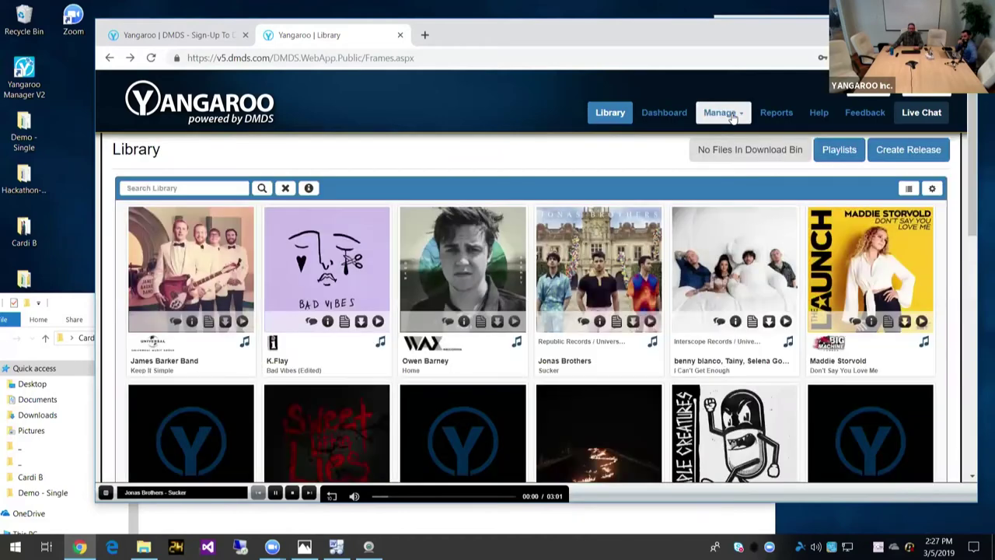
Step: Leave the upload and reopen the Cardi B & Bruno Mars 'Please Me' draft from Manage > Draft Releases
{"action": "left_click", "coordinate": [730, 112]}
{"action": "left_click", "coordinate": [730, 150]}
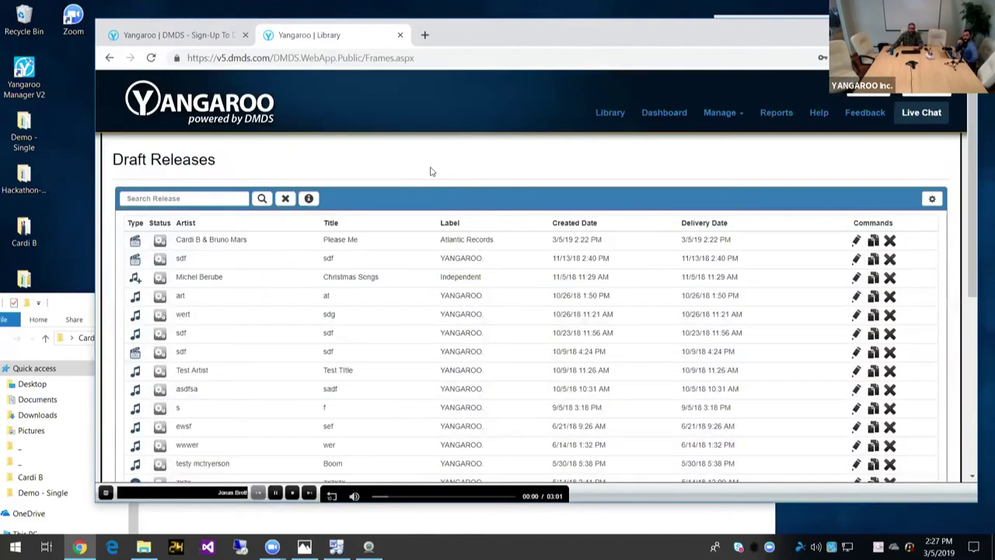
{"action": "left_click", "coordinate": [857, 243]}
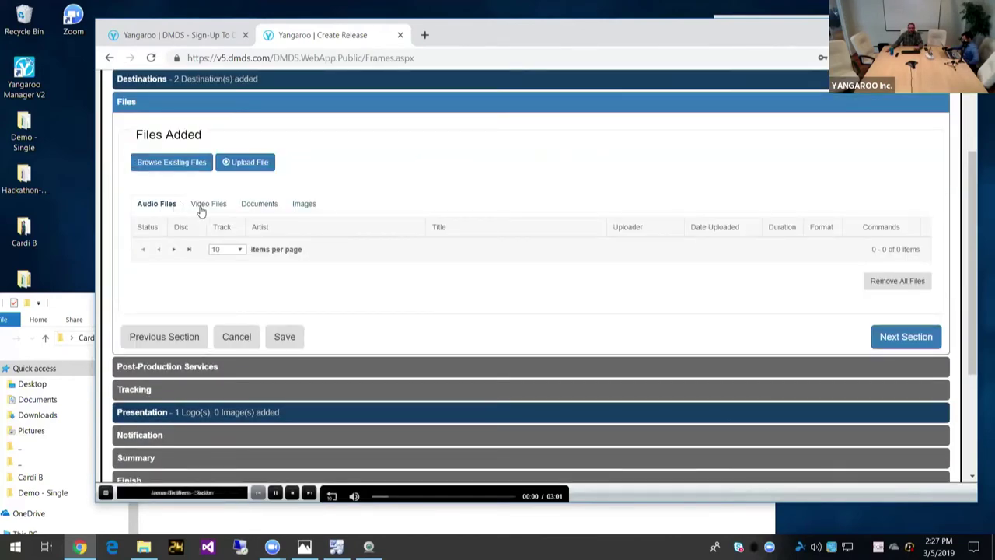
Step: Attach the existing Cardi B & Bruno Mars Please Me video under Video Files
{"action": "left_click", "coordinate": [205, 206]}
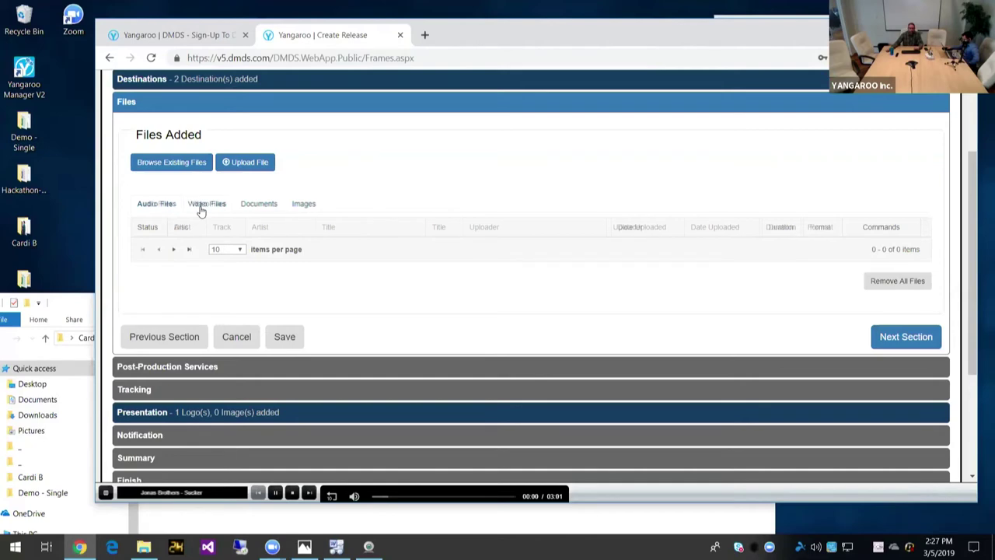
{"action": "left_click", "coordinate": [171, 163]}
{"action": "left_click", "coordinate": [158, 194]}
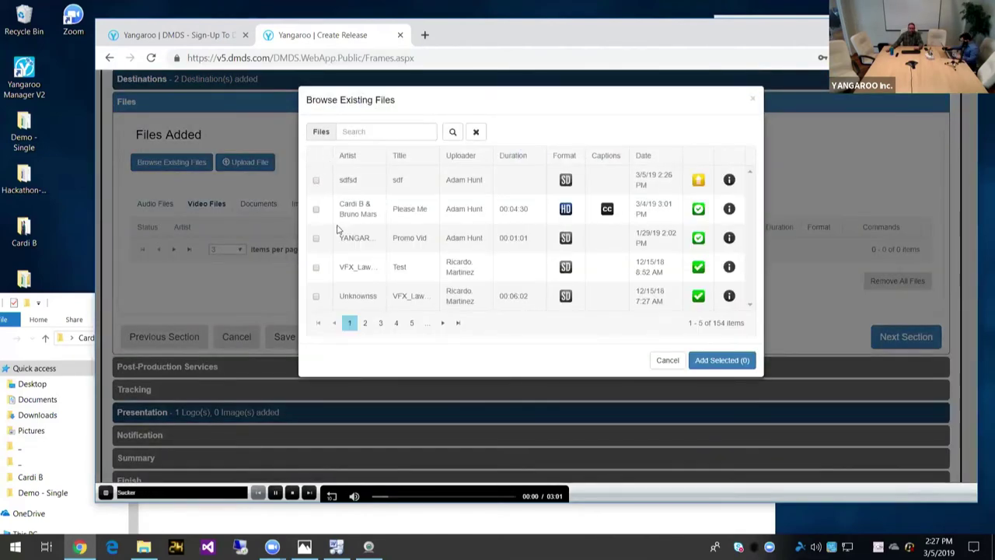
{"action": "left_click", "coordinate": [316, 209]}
{"action": "left_click", "coordinate": [719, 362]}
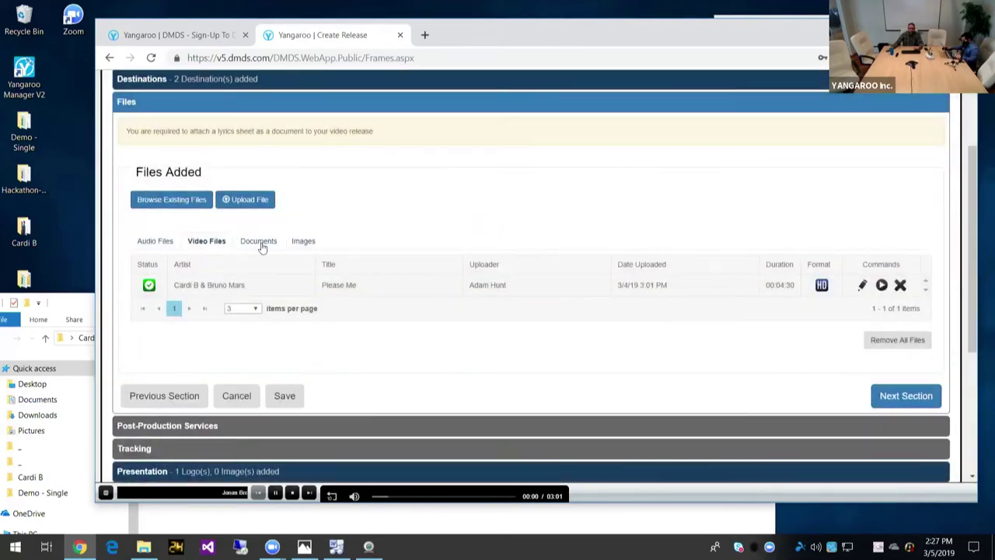
Step: Attach the existing Cardi B & Bruno Mars Please Me image under Images
{"action": "left_click", "coordinate": [261, 243]}
{"action": "left_click", "coordinate": [174, 207]}
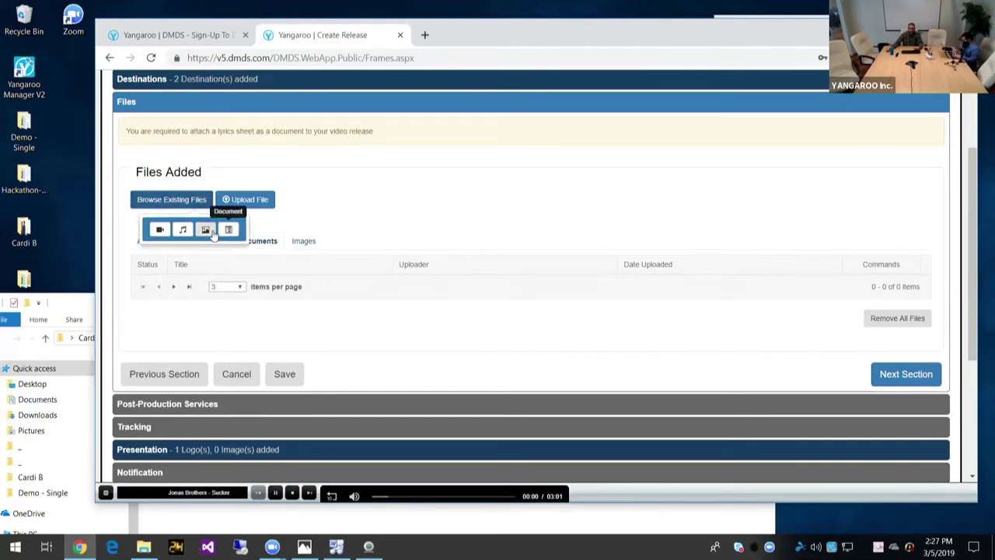
{"action": "left_click", "coordinate": [207, 231]}
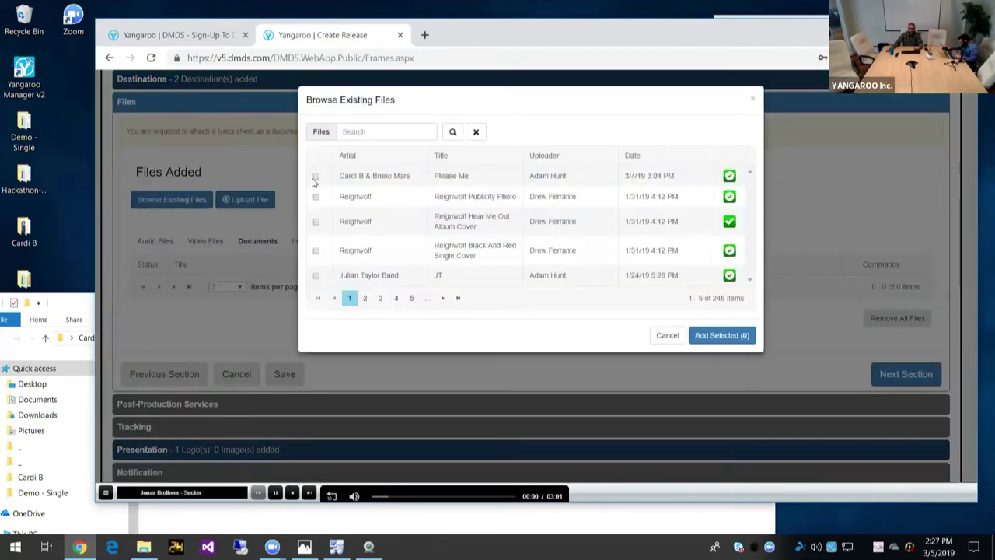
{"action": "left_click", "coordinate": [315, 175]}
{"action": "left_click", "coordinate": [715, 339]}
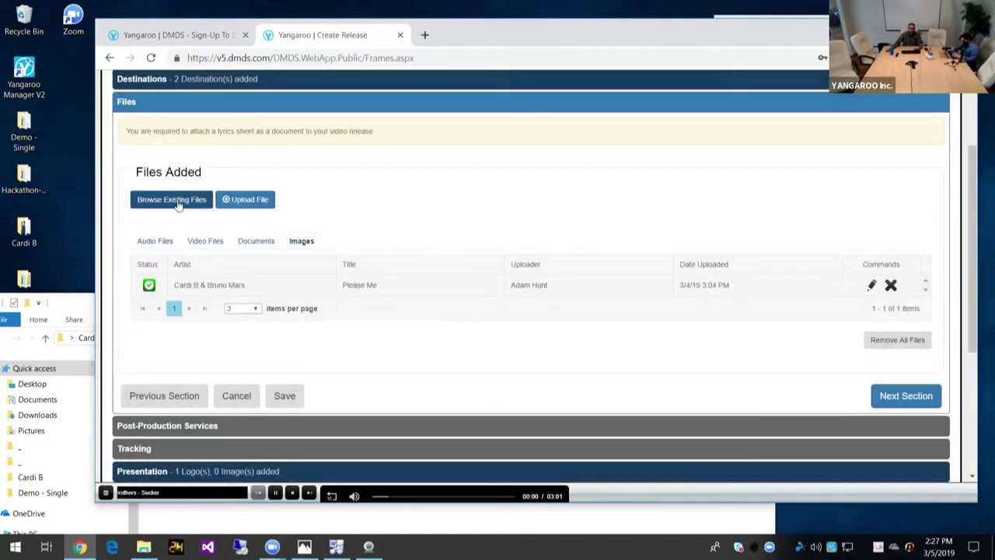
Step: Attach the existing Please Me lyrics document and advance to Post-Production Services
{"action": "left_click", "coordinate": [173, 199]}
{"action": "left_click", "coordinate": [233, 231]}
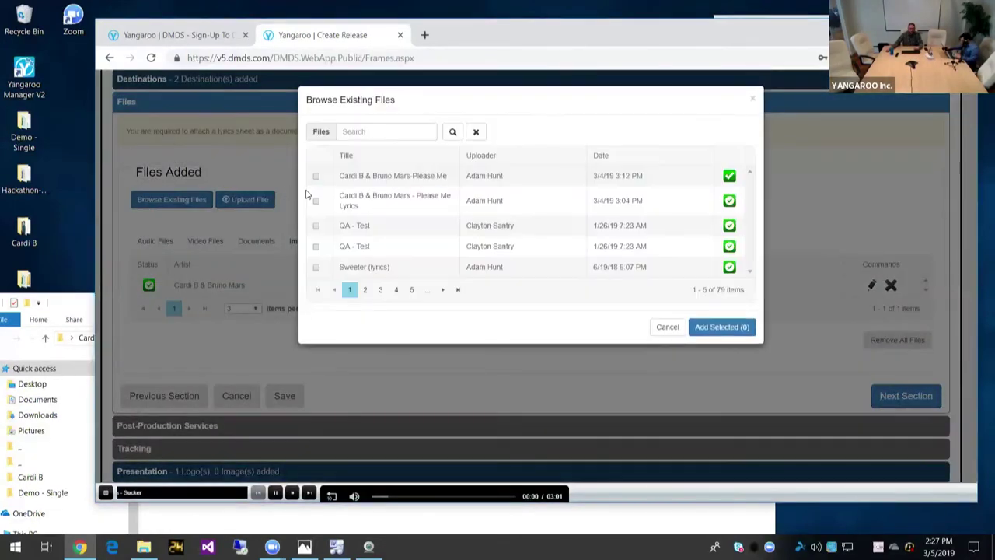
{"action": "left_click", "coordinate": [316, 202]}
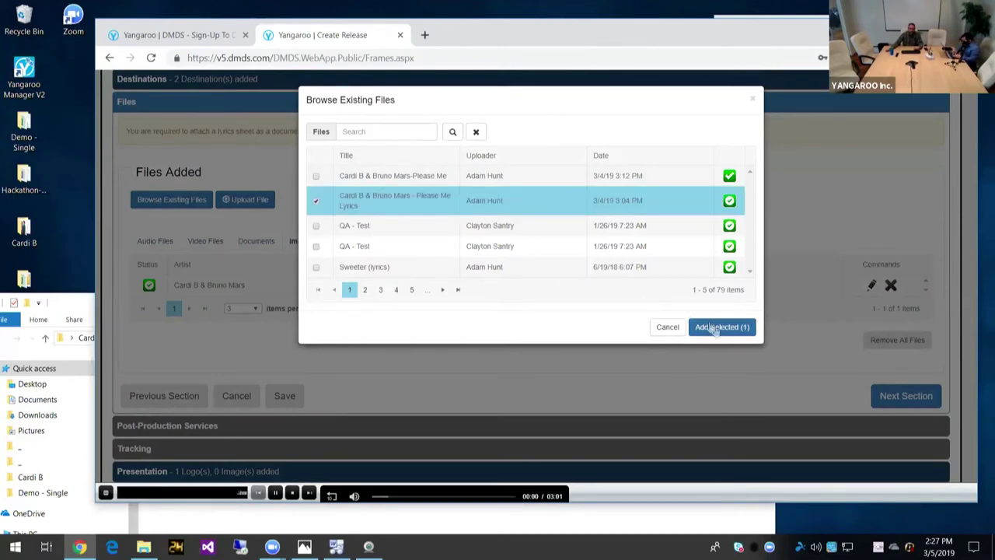
{"action": "left_click", "coordinate": [721, 326]}
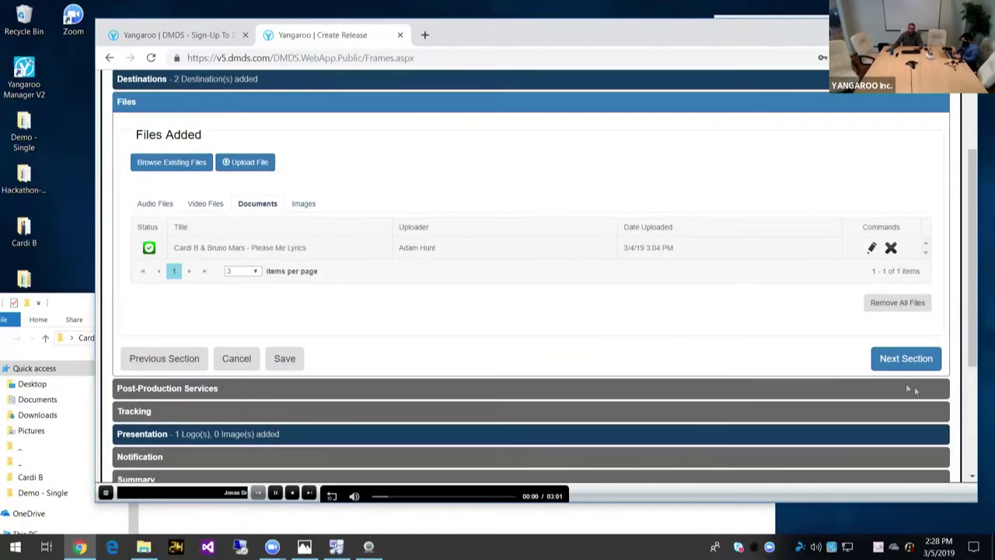
{"action": "left_click", "coordinate": [908, 362]}
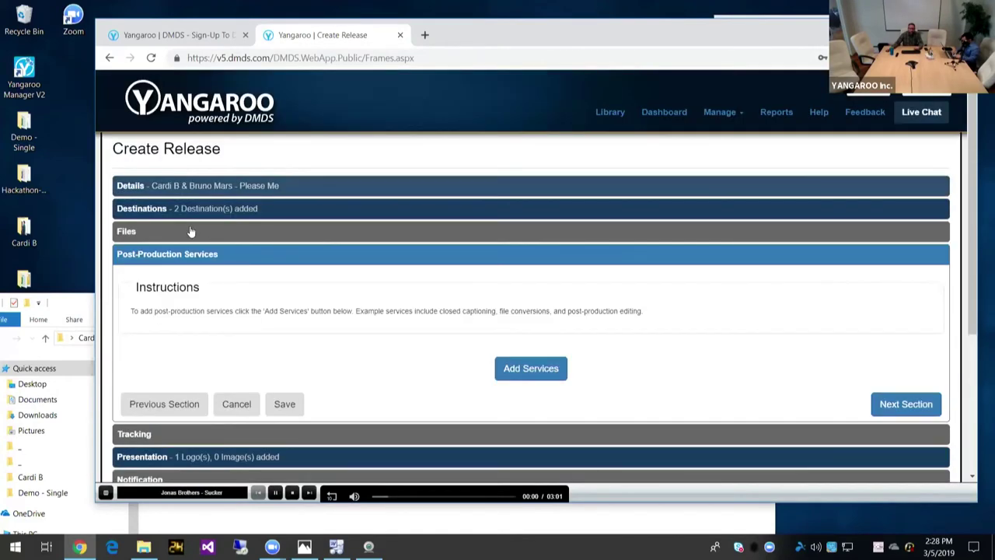
Step: Back in the Files section, open the Please Me video's metadata form
{"action": "left_click", "coordinate": [240, 232]}
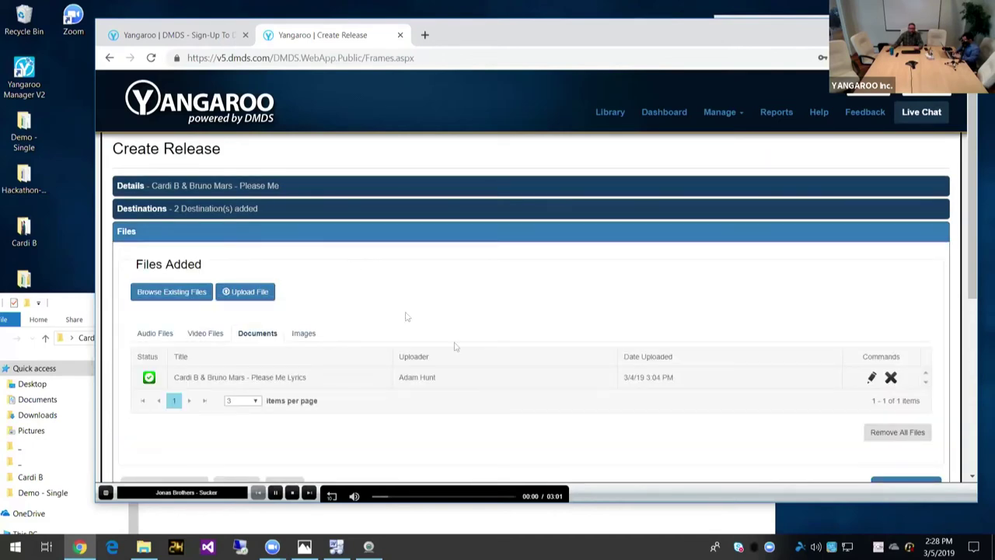
{"action": "scroll", "coordinate": [455, 347], "scroll_direction": "down", "scroll_amount": 1}
{"action": "scroll", "coordinate": [778, 233], "scroll_direction": "down", "scroll_amount": 2}
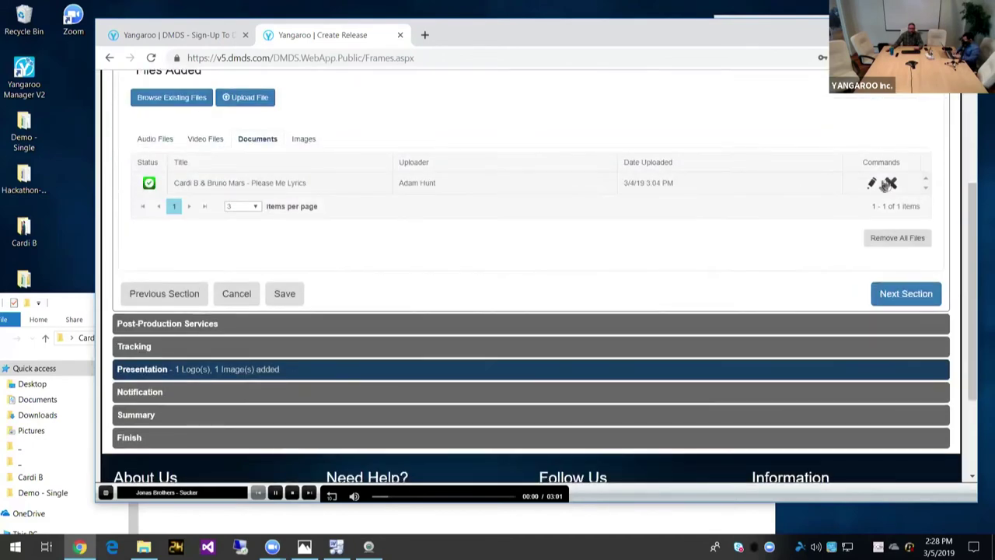
{"action": "left_click", "coordinate": [199, 141]}
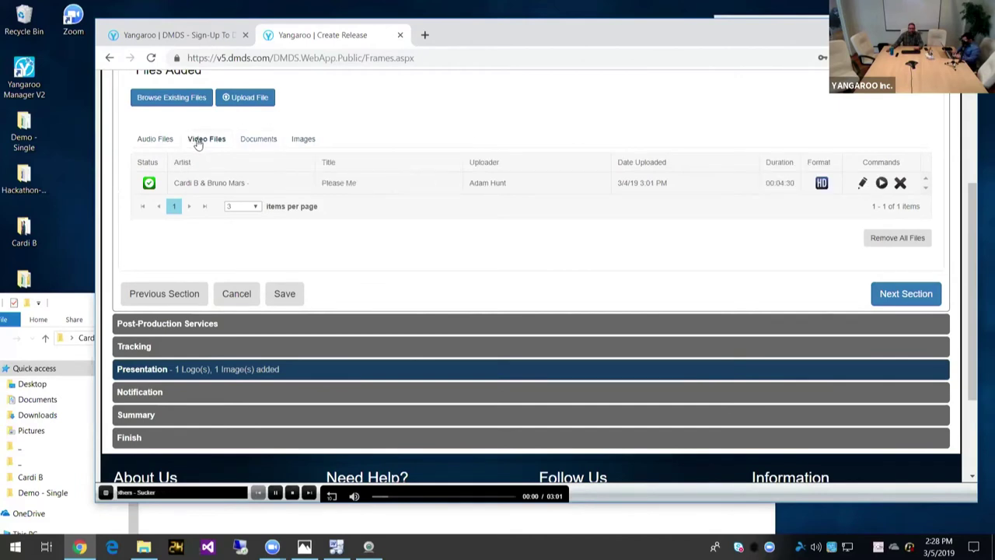
{"action": "left_click", "coordinate": [863, 185]}
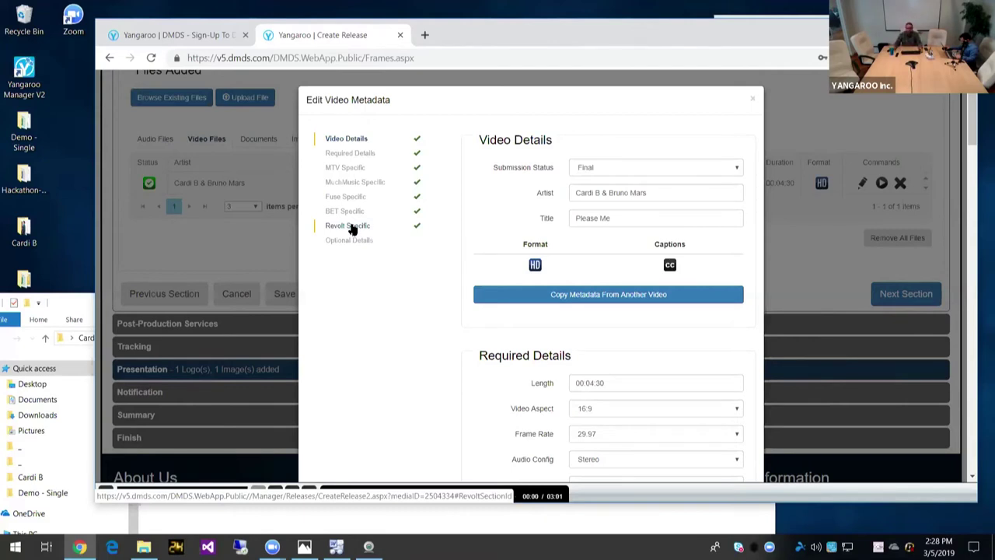
Step: Look over the video metadata including Cinematographer, close the form, and continue to Post-Production Services
{"action": "scroll", "coordinate": [496, 221], "scroll_direction": "down", "scroll_amount": 3}
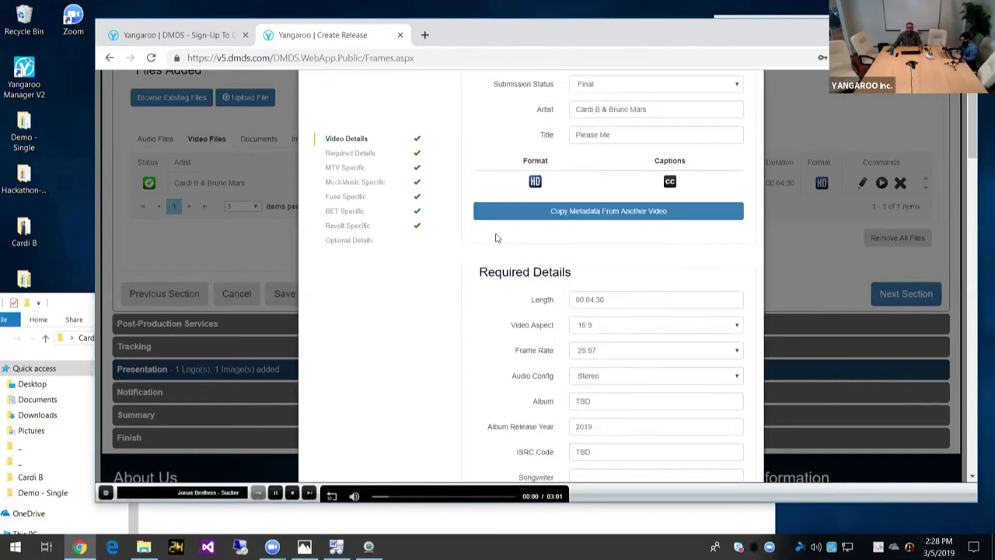
{"action": "scroll", "coordinate": [497, 237], "scroll_direction": "down", "scroll_amount": 8}
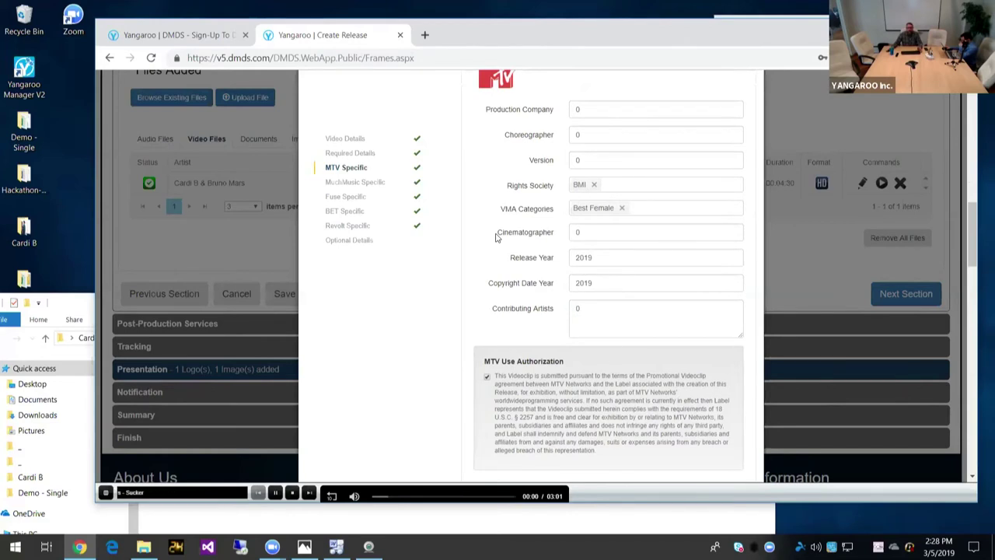
{"action": "left_click", "coordinate": [601, 231]}
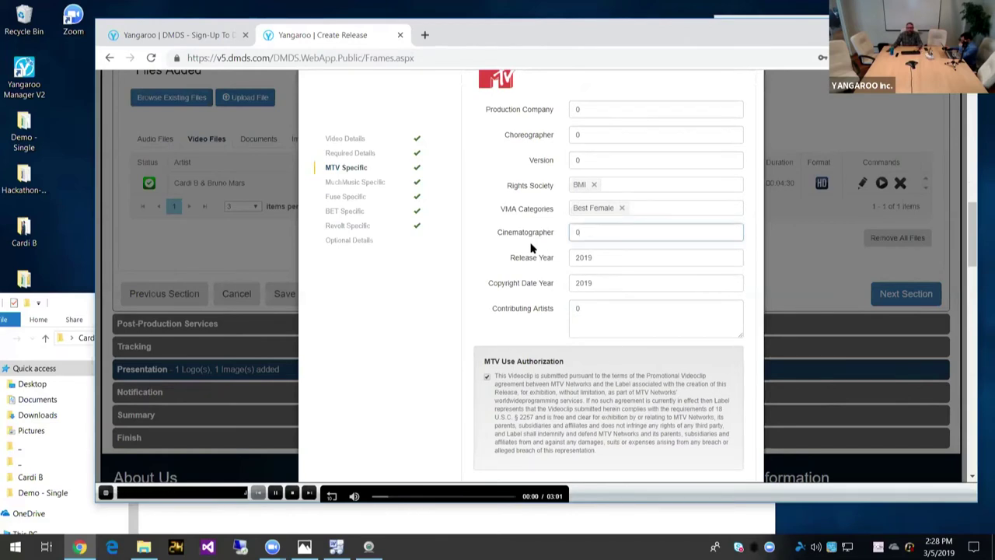
{"action": "scroll", "coordinate": [531, 247], "scroll_direction": "down", "scroll_amount": 3}
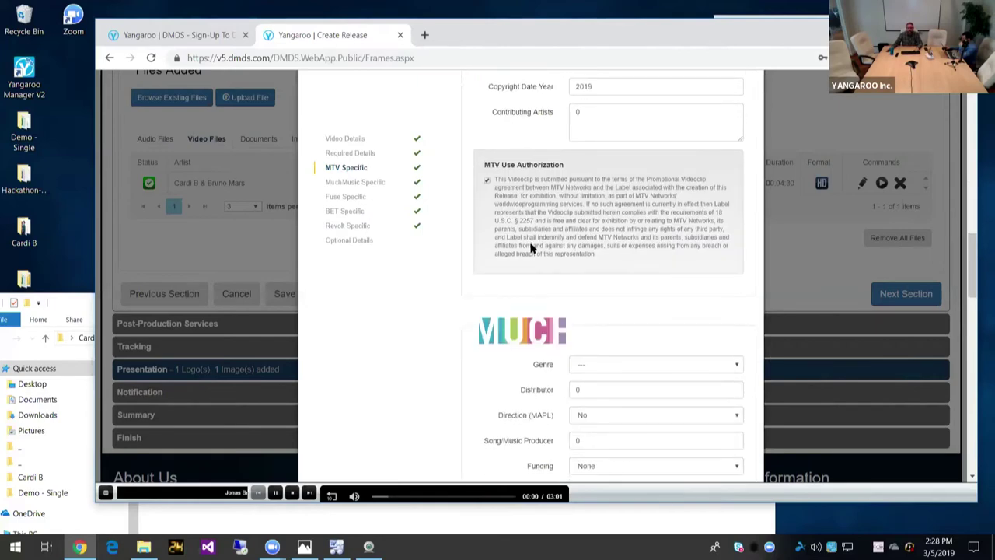
{"action": "scroll", "coordinate": [531, 247], "scroll_direction": "down", "scroll_amount": 10}
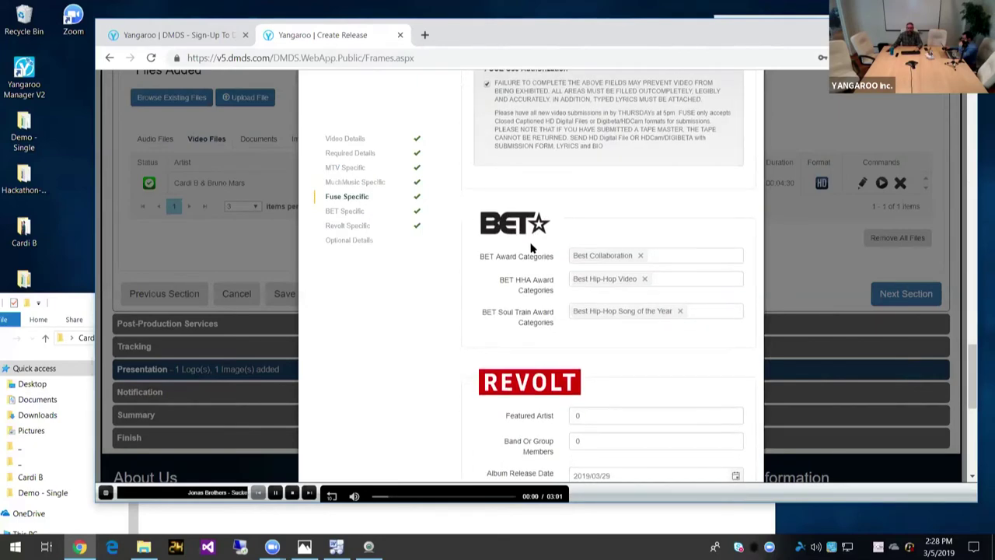
{"action": "scroll", "coordinate": [531, 248], "scroll_direction": "down", "scroll_amount": 5}
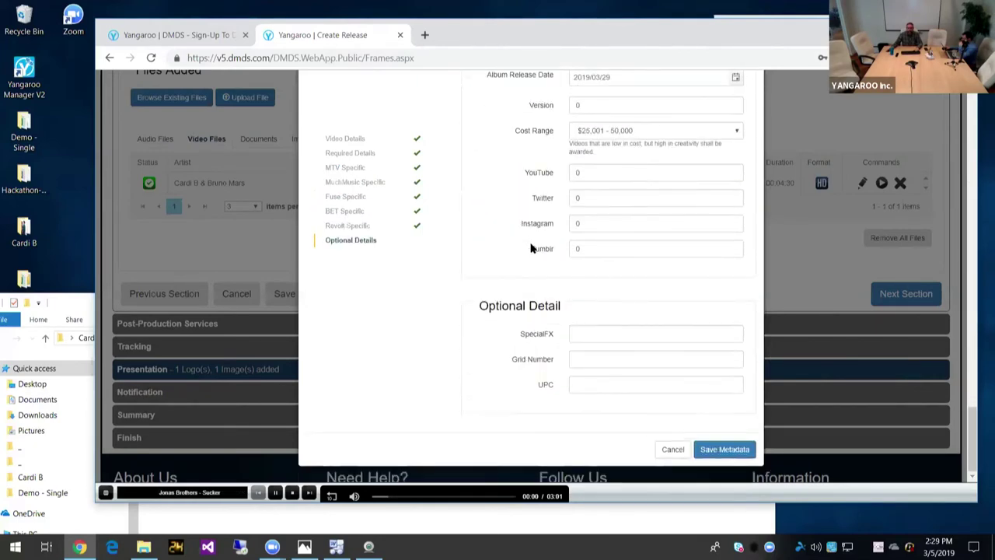
{"action": "scroll", "coordinate": [531, 247], "scroll_direction": "up", "scroll_amount": 6}
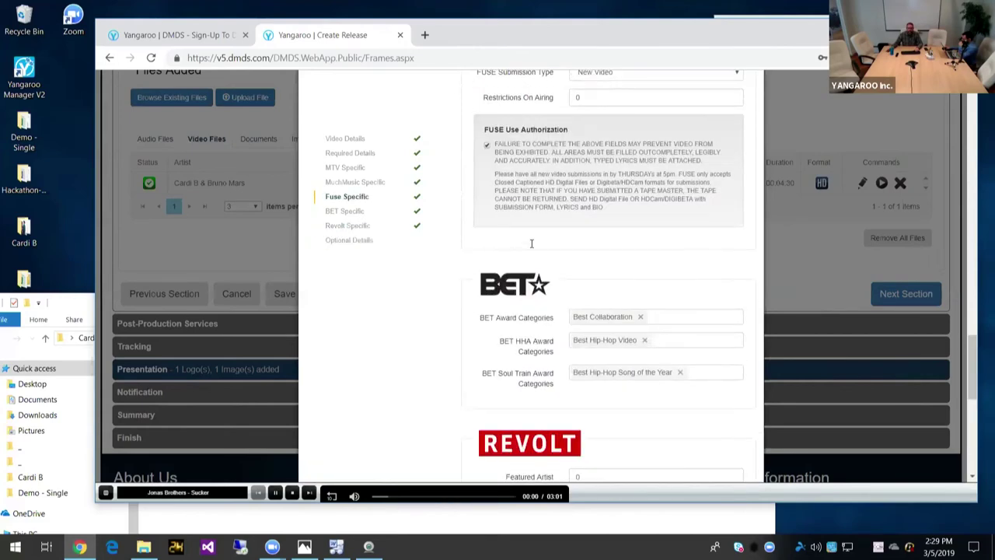
{"action": "scroll", "coordinate": [531, 243], "scroll_direction": "up", "scroll_amount": 5}
{"action": "scroll", "coordinate": [604, 428], "scroll_direction": "down", "scroll_amount": 9}
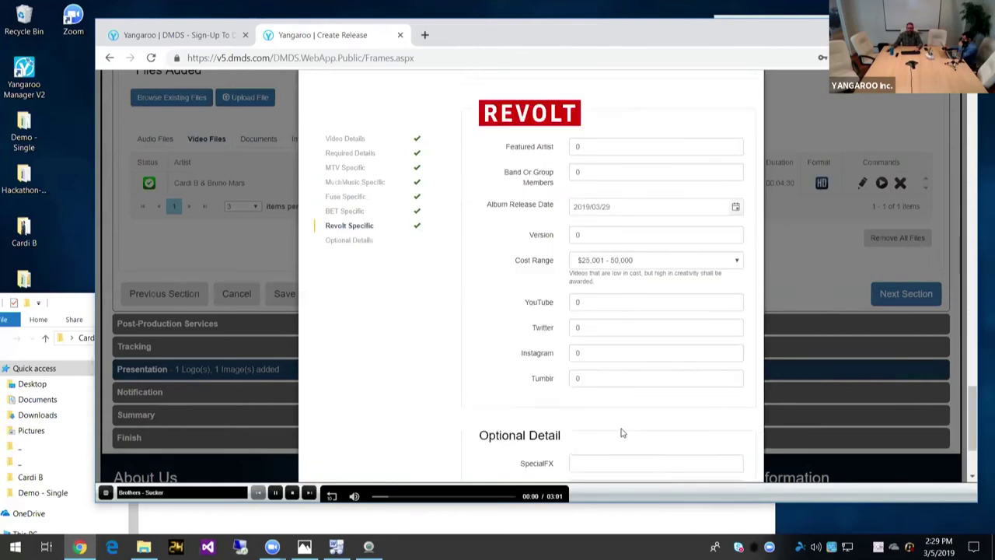
{"action": "scroll", "coordinate": [621, 433], "scroll_direction": "down", "scroll_amount": 3}
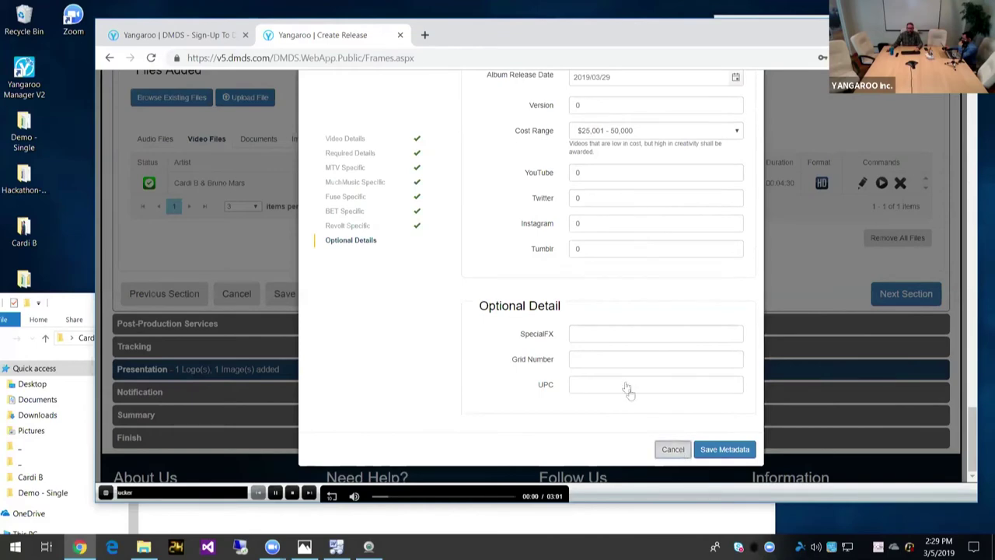
{"action": "key", "text": "Escape"}
{"action": "scroll", "coordinate": [573, 249], "scroll_direction": "down", "scroll_amount": 2}
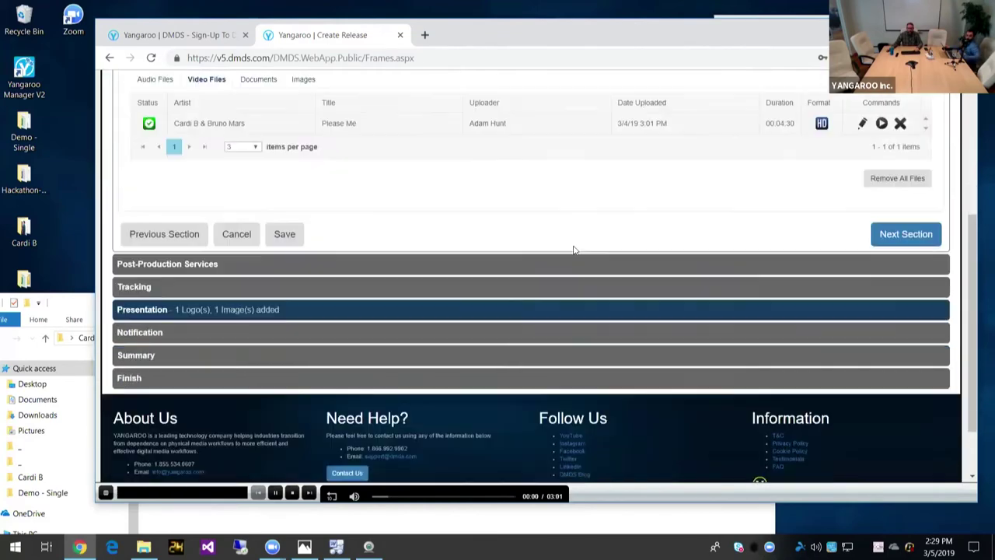
{"action": "left_click", "coordinate": [888, 227]}
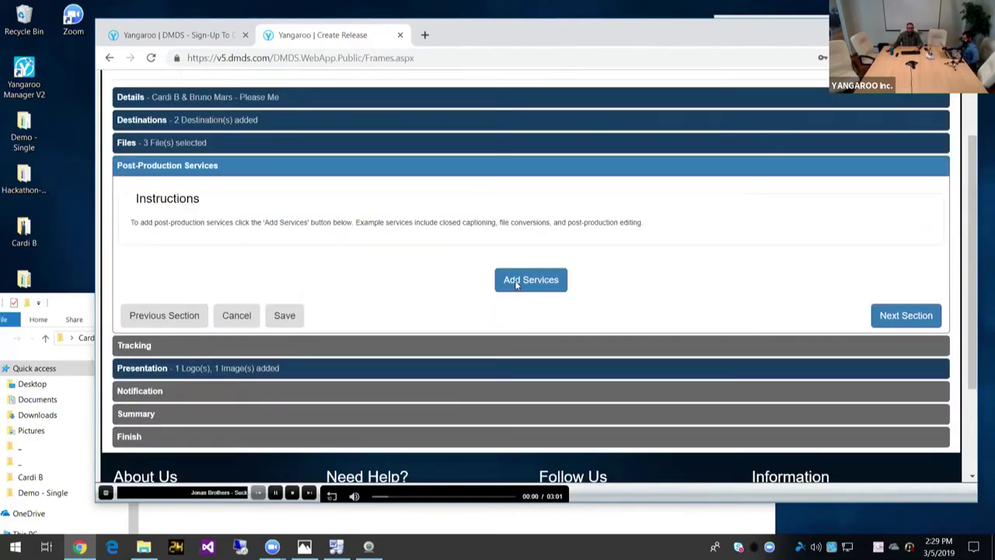
Step: Close the Add Services list without selecting any services, then advance to Tracking
{"action": "left_click", "coordinate": [516, 285]}
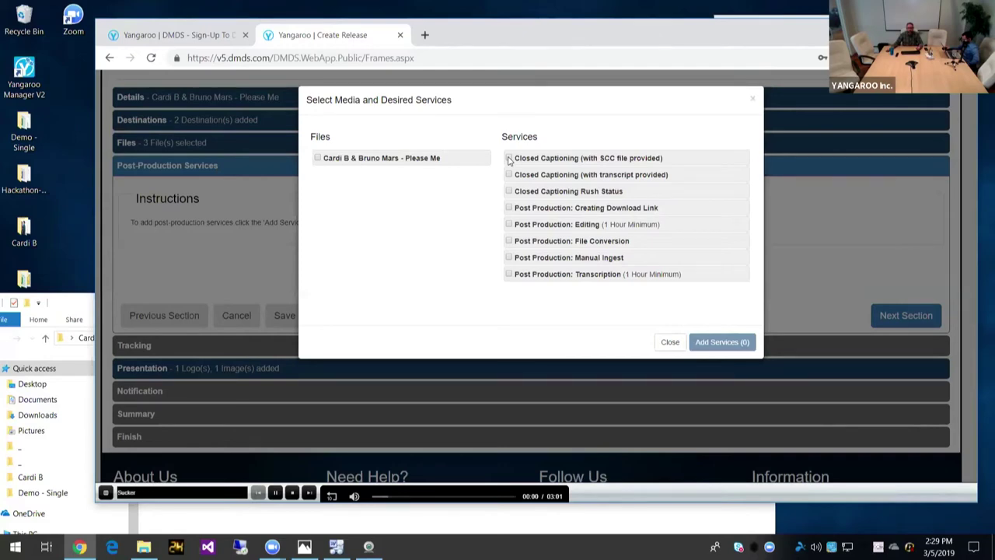
{"action": "left_click", "coordinate": [669, 342]}
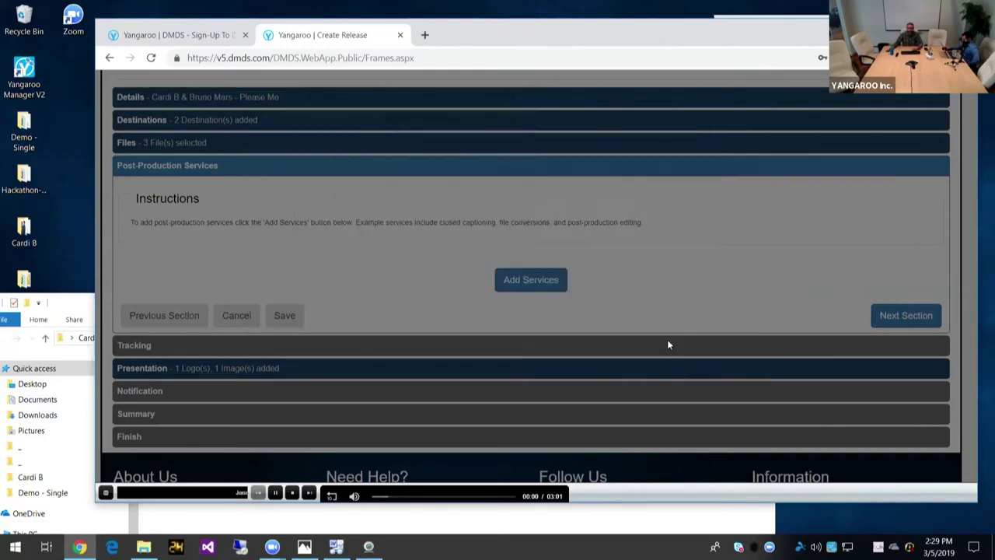
{"action": "scroll", "coordinate": [666, 252], "scroll_direction": "down", "scroll_amount": 3}
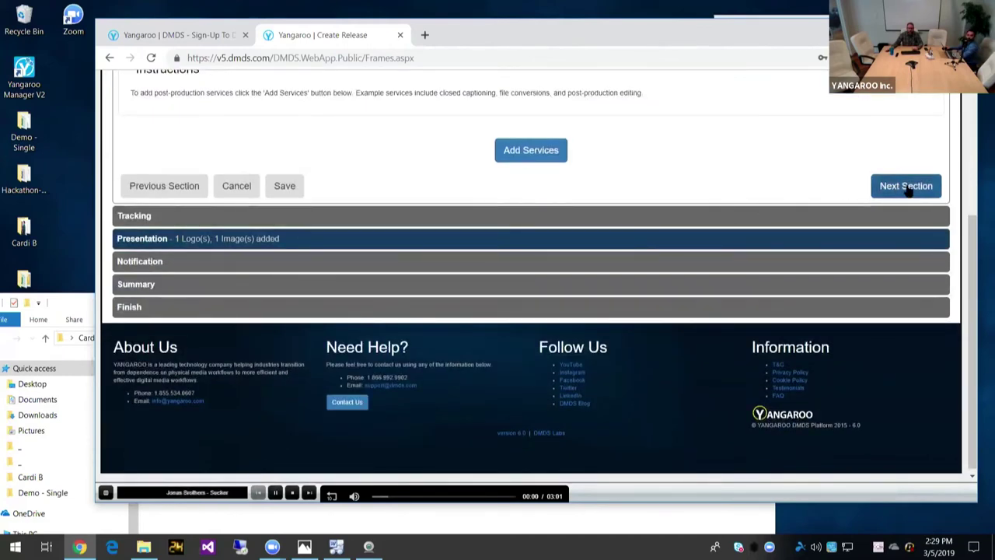
{"action": "left_click", "coordinate": [459, 215]}
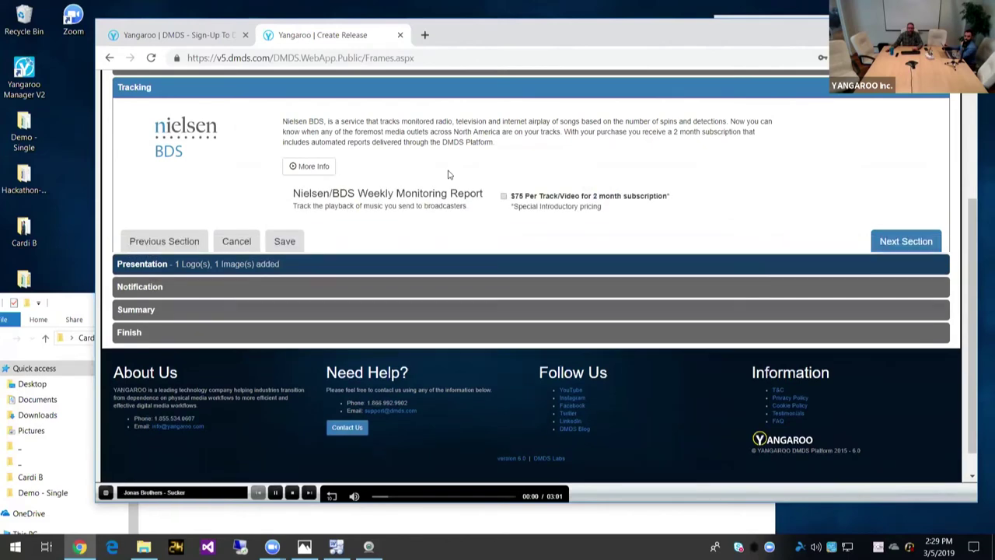
Step: Leave the $75 Nielsen/BDS Weekly Monitoring Report unticked and continue to Presentation
{"action": "scroll", "coordinate": [447, 175], "scroll_direction": "up", "scroll_amount": 1}
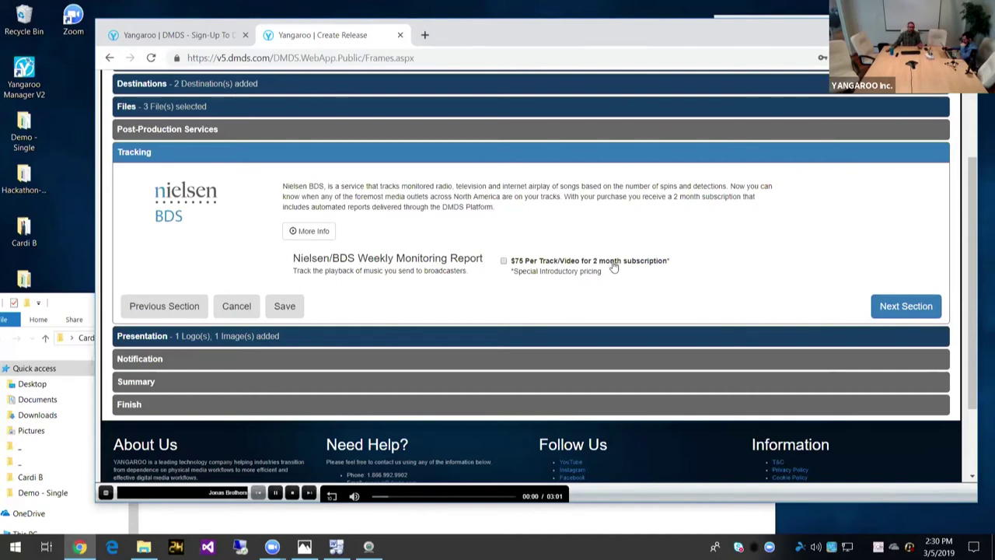
{"action": "scroll", "coordinate": [629, 278], "scroll_direction": "down", "scroll_amount": 1}
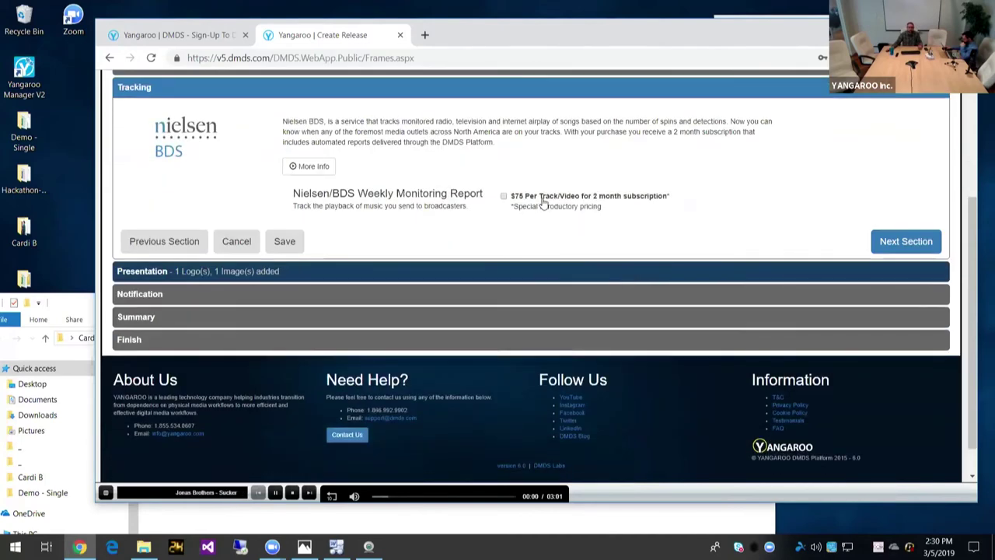
{"action": "left_click", "coordinate": [893, 245]}
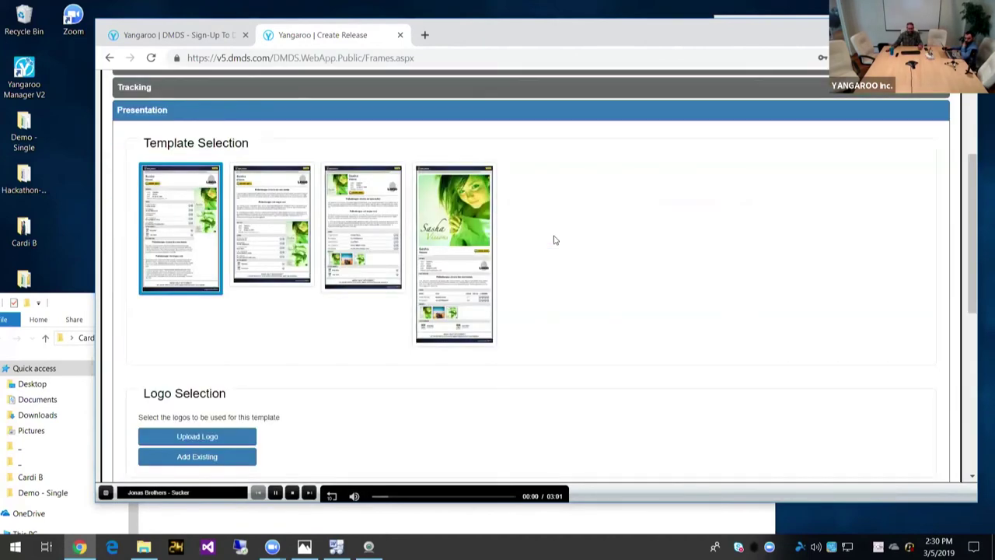
Step: Choose the fourth, large-photo page template for the release presentation
{"action": "scroll", "coordinate": [554, 240], "scroll_direction": "down", "scroll_amount": 1}
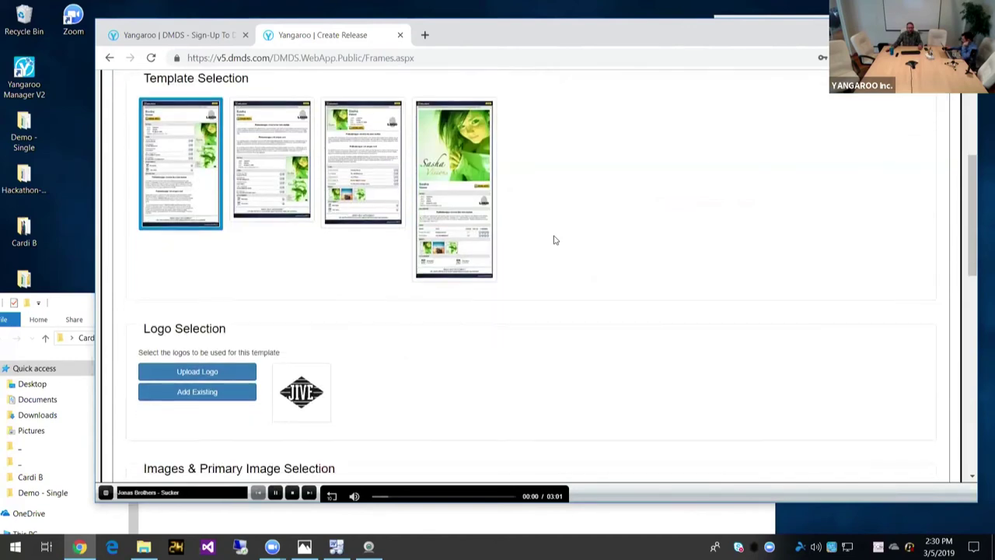
{"action": "left_click", "coordinate": [321, 377]}
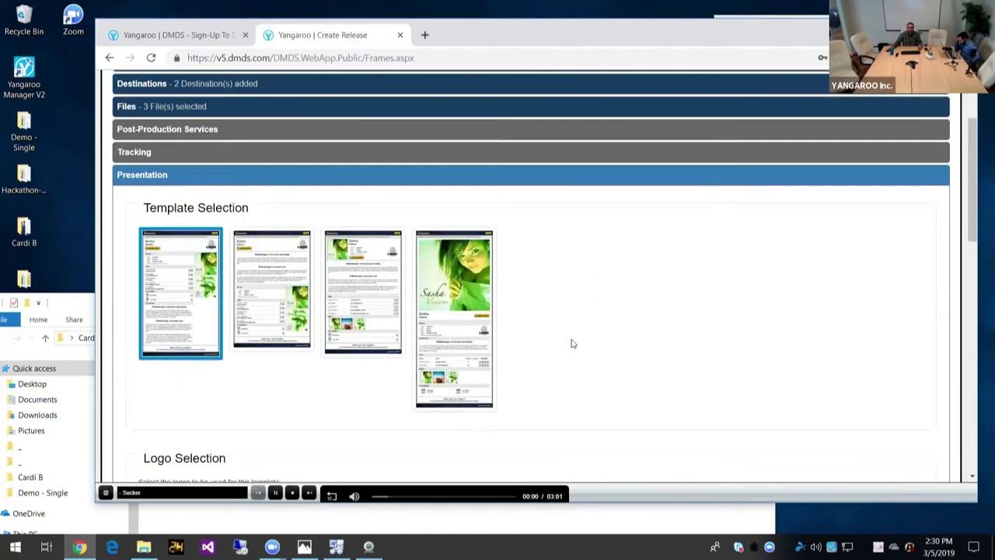
{"action": "scroll", "coordinate": [571, 344], "scroll_direction": "down", "scroll_amount": 2}
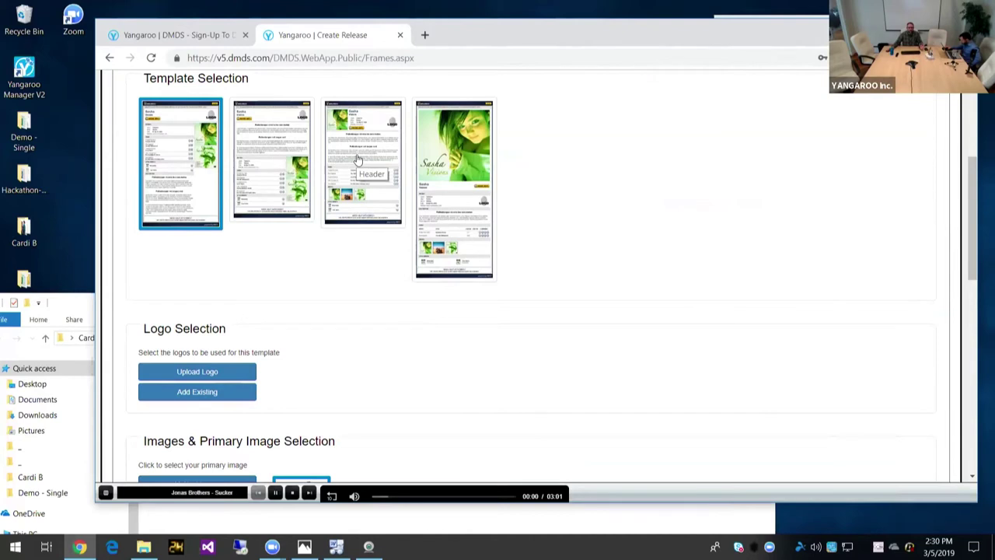
{"action": "left_click", "coordinate": [446, 160]}
Step: Add the existing Atlantic Records logo under Logo Selection
{"action": "scroll", "coordinate": [589, 200], "scroll_direction": "down", "scroll_amount": 1}
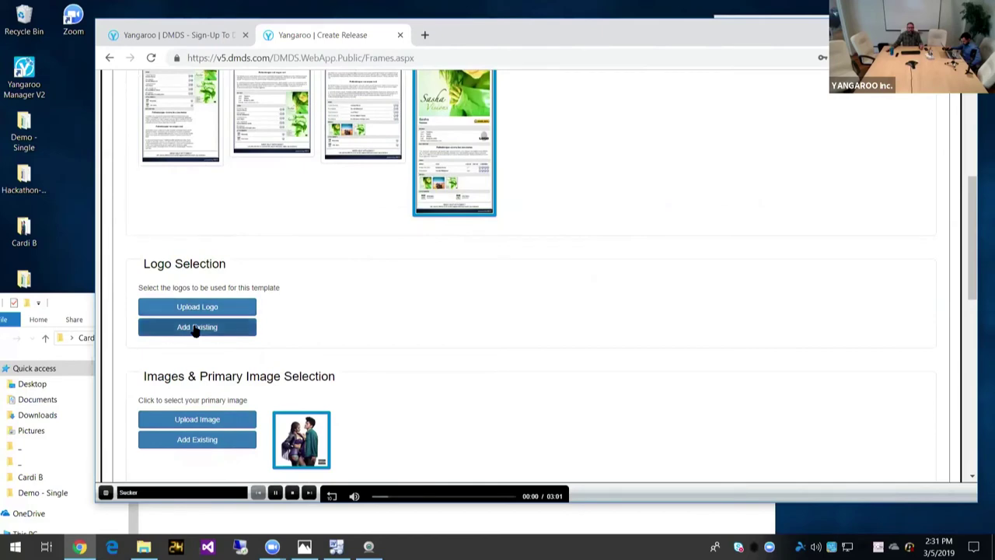
{"action": "left_click", "coordinate": [196, 327]}
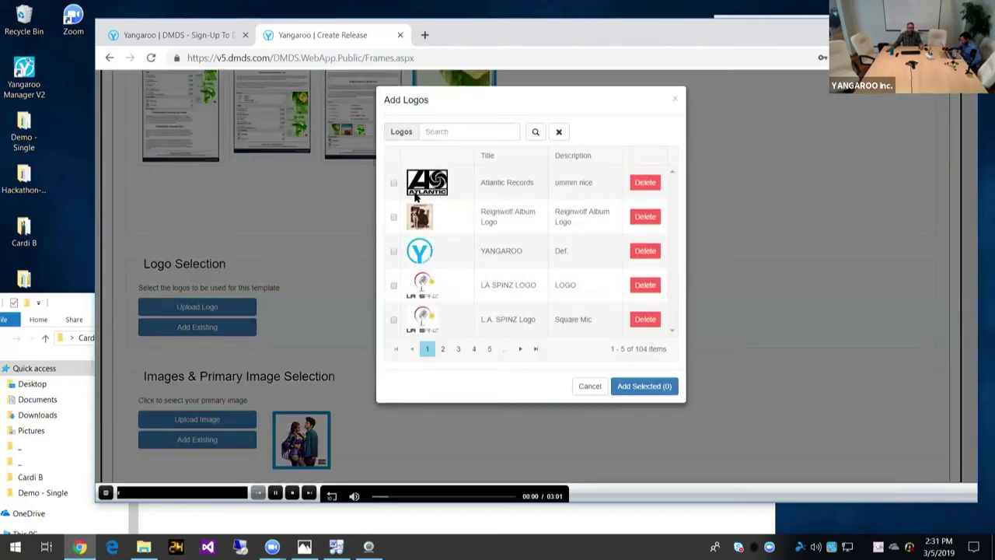
{"action": "left_click", "coordinate": [393, 184]}
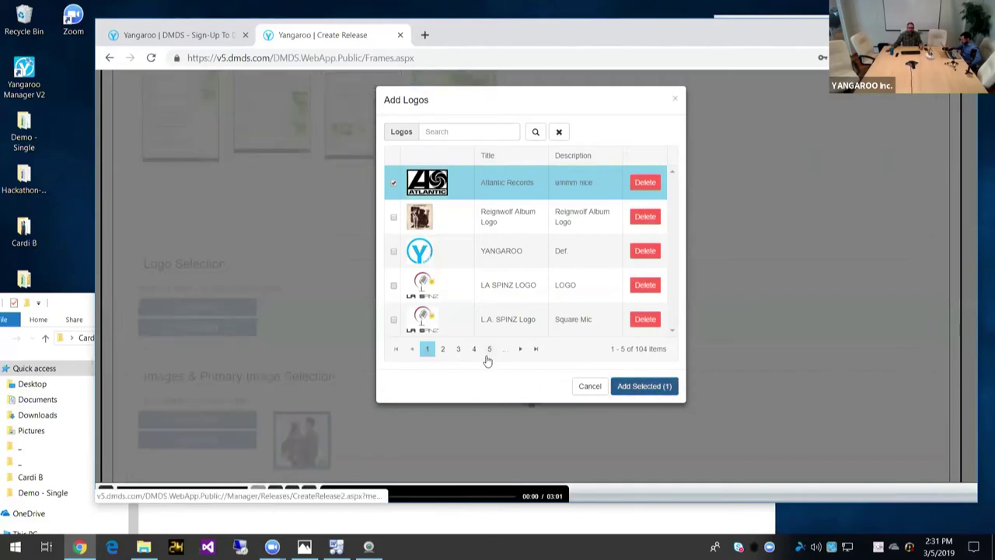
{"action": "left_click", "coordinate": [643, 385]}
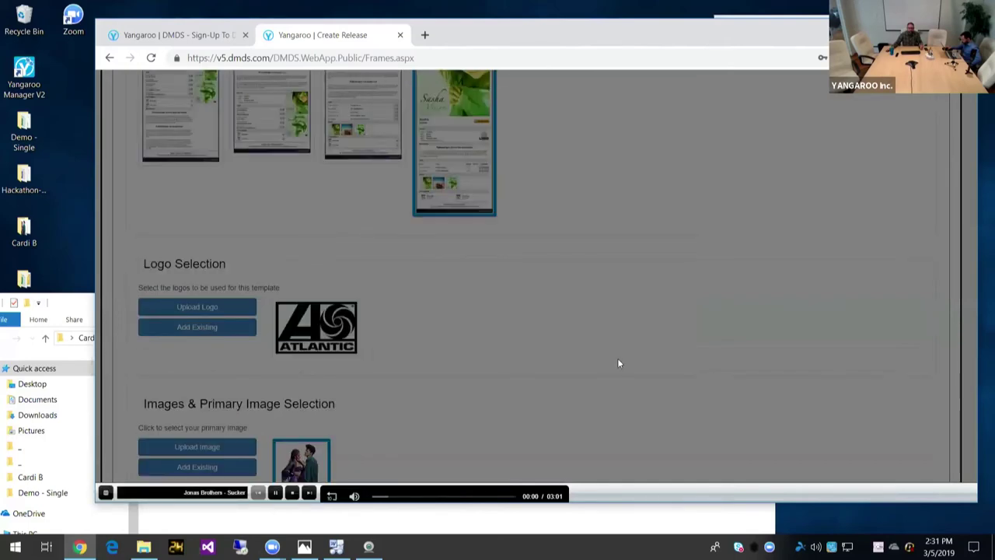
{"action": "scroll", "coordinate": [617, 358], "scroll_direction": "down", "scroll_amount": 1}
{"action": "scroll", "coordinate": [620, 357], "scroll_direction": "down", "scroll_amount": 1}
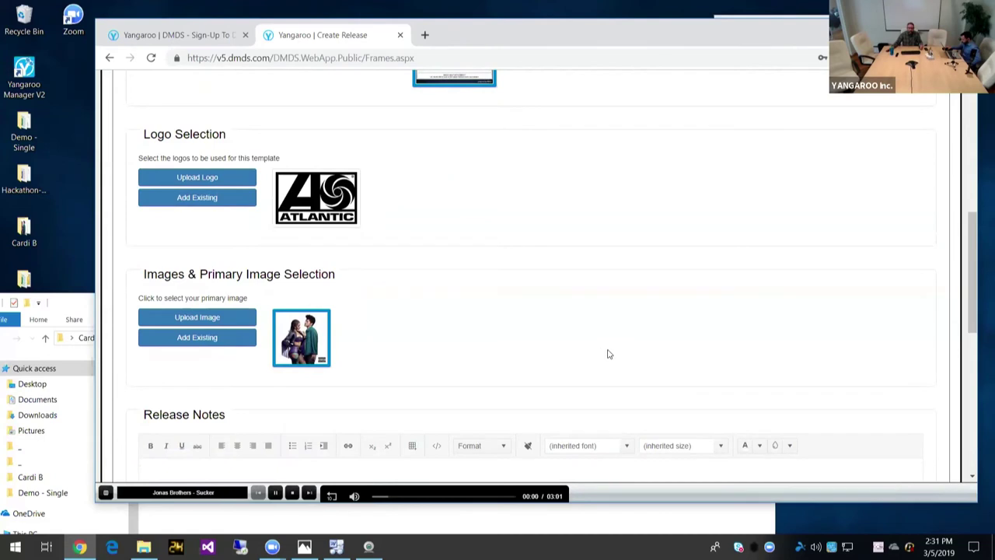
Step: Select the Cardi B Please Me cover photo as the release's primary image
{"action": "mouse_move", "coordinate": [315, 345]}
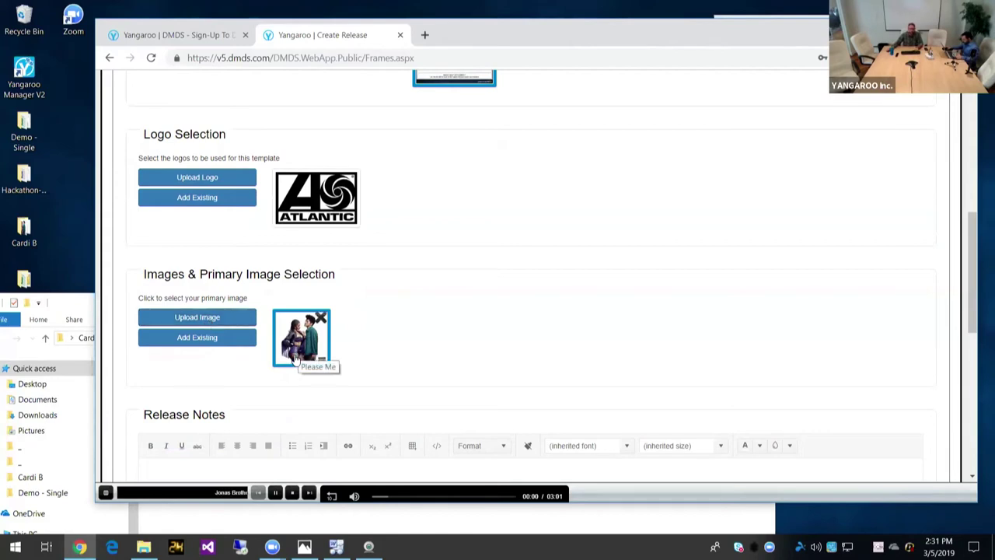
{"action": "scroll", "coordinate": [472, 347], "scroll_direction": "down", "scroll_amount": 2}
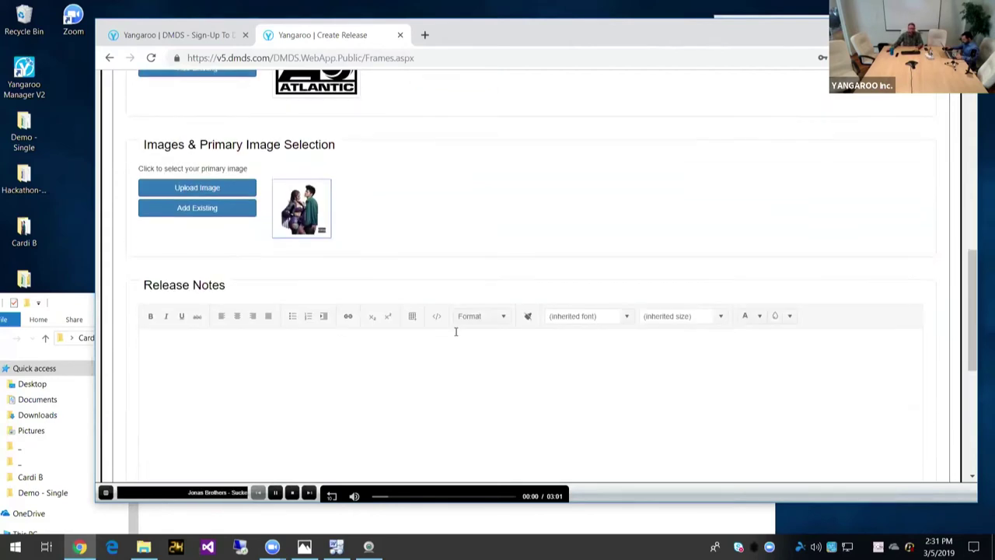
{"action": "left_click", "coordinate": [300, 222]}
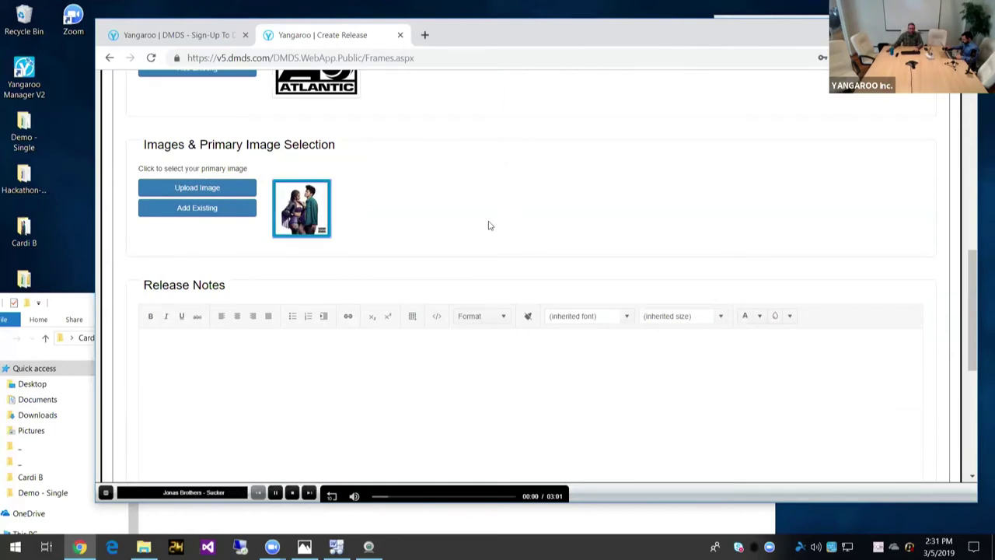
{"action": "scroll", "coordinate": [489, 306], "scroll_direction": "down", "scroll_amount": 2}
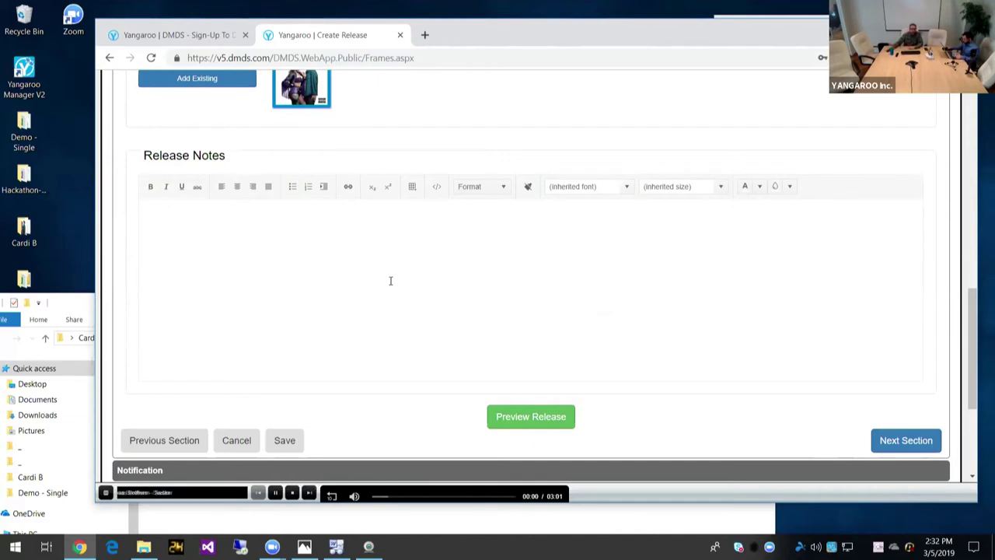
Step: Copy the artist title and follow-links text from Cardi B.docx in Word Viewer
{"action": "left_click", "coordinate": [80, 308]}
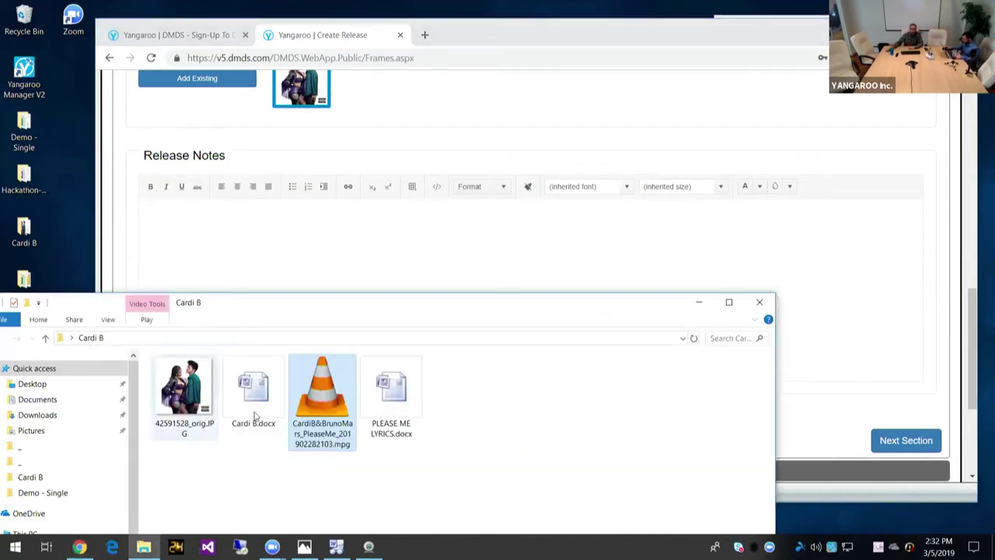
{"action": "double_click", "coordinate": [392, 403]}
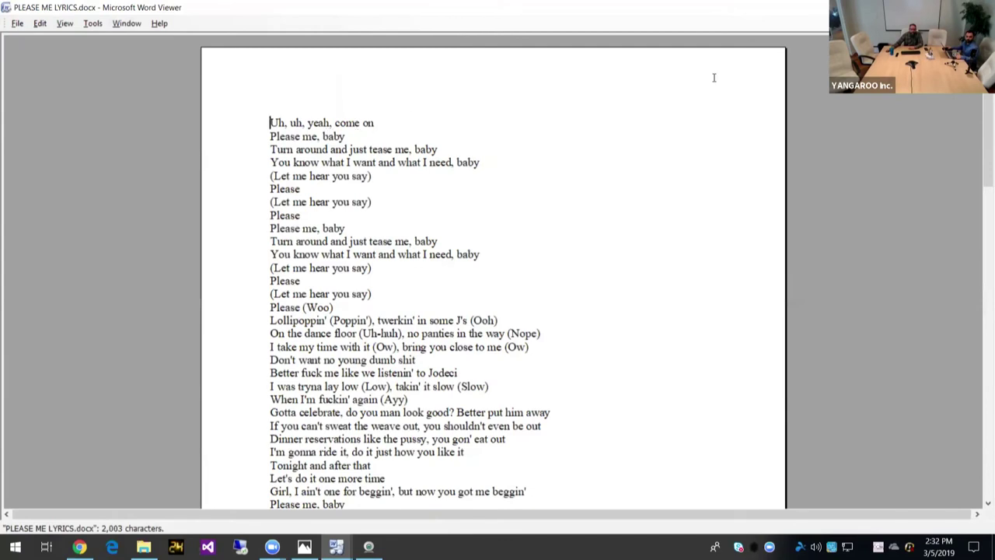
{"action": "key", "text": "ctrl+F6"}
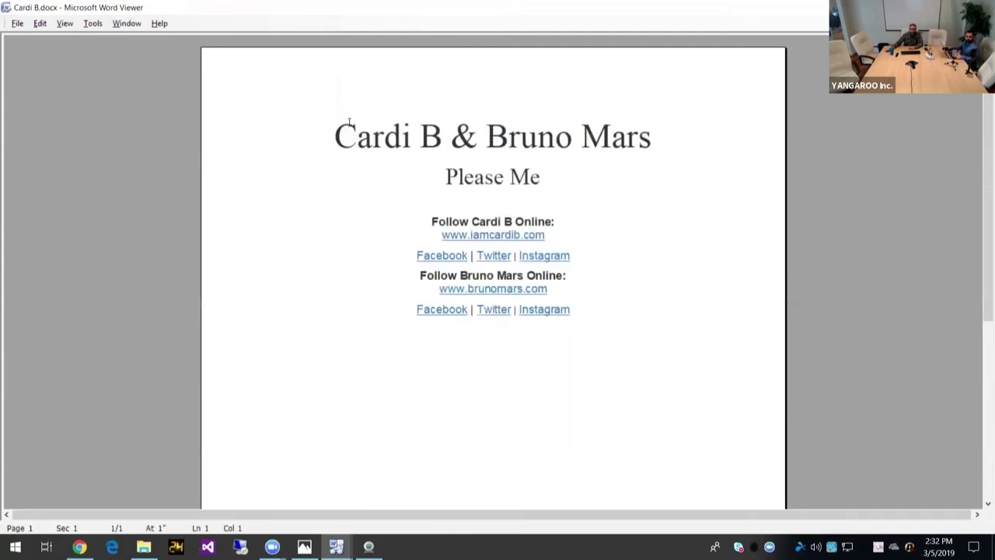
{"action": "left_click_drag", "start_coordinate": [349, 122], "coordinate": [463, 313]}
{"action": "key", "text": "ctrl+c"}
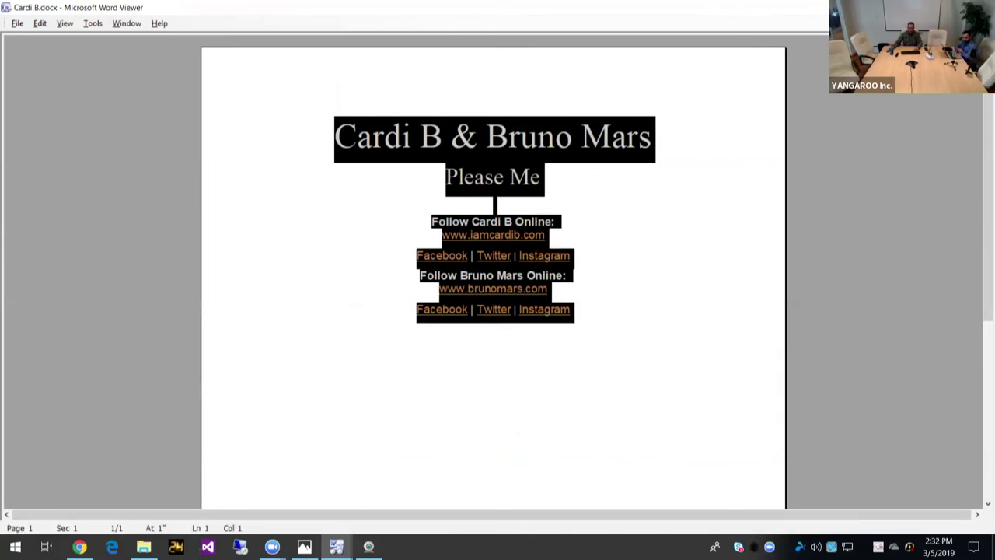
{"action": "key", "text": "alt+Tab"}
Step: Paste the 'Cardi B & Bruno Mars / Please Me' artist text into Release Notes and review the release preview
{"action": "left_click", "coordinate": [479, 237]}
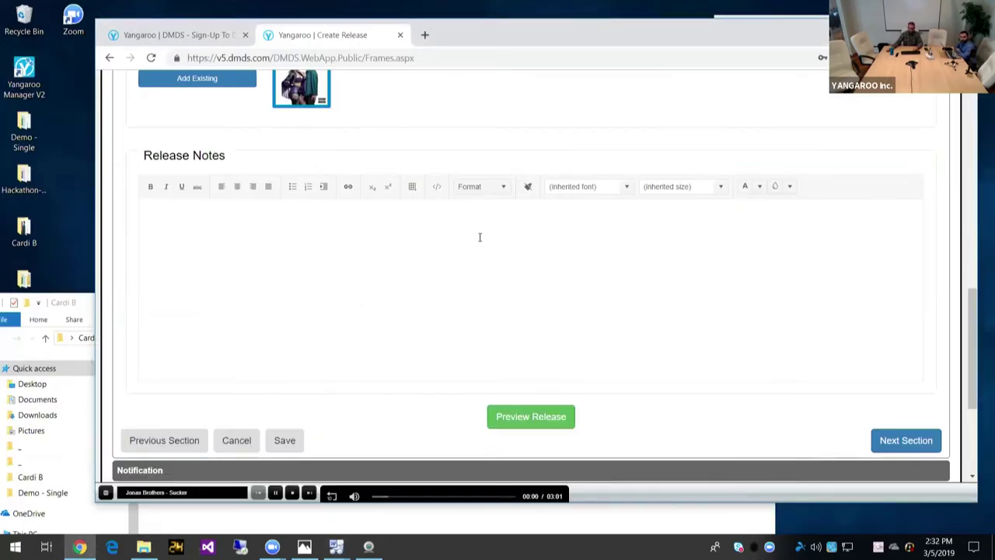
{"action": "key", "text": "ctrl+v"}
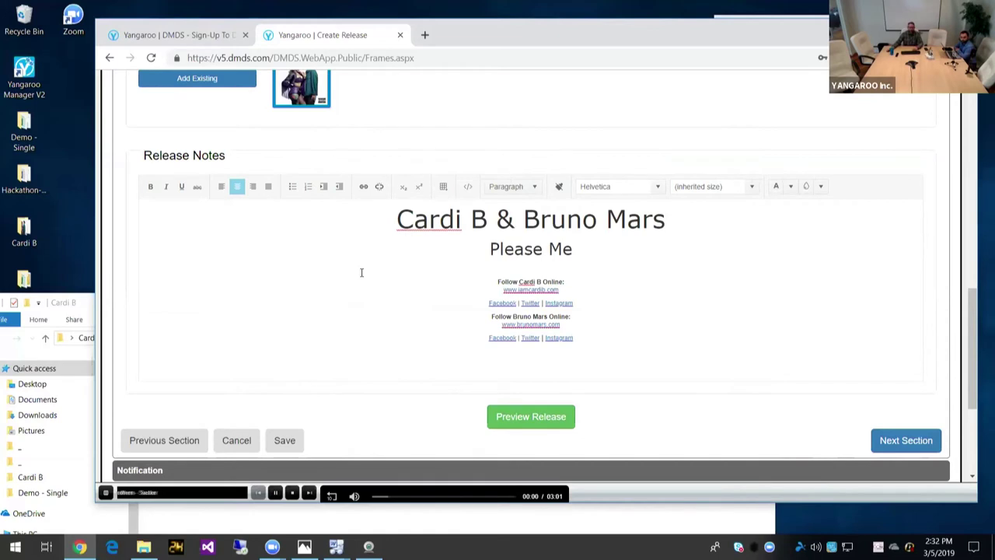
{"action": "scroll", "coordinate": [361, 272], "scroll_direction": "down", "scroll_amount": 1}
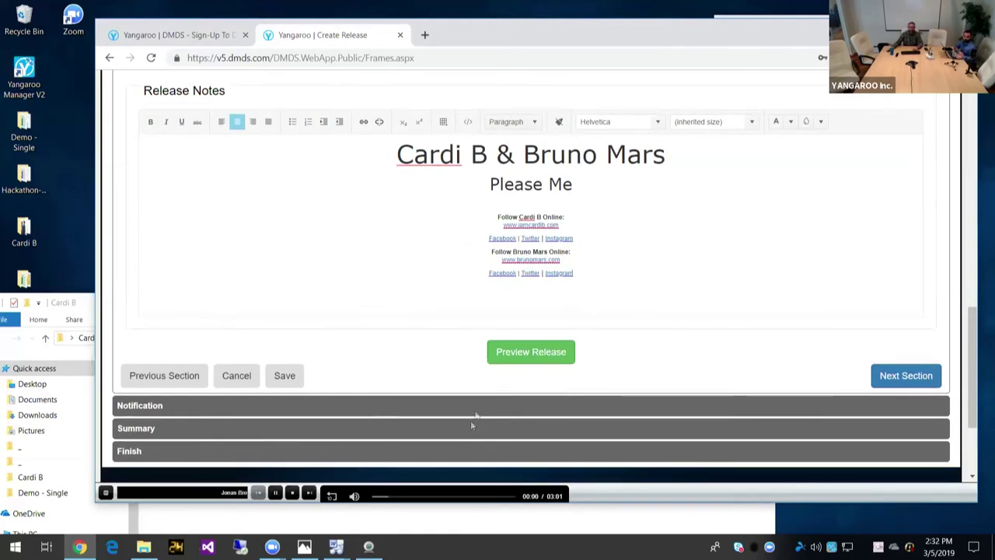
{"action": "scroll", "coordinate": [432, 381], "scroll_direction": "up", "scroll_amount": 8}
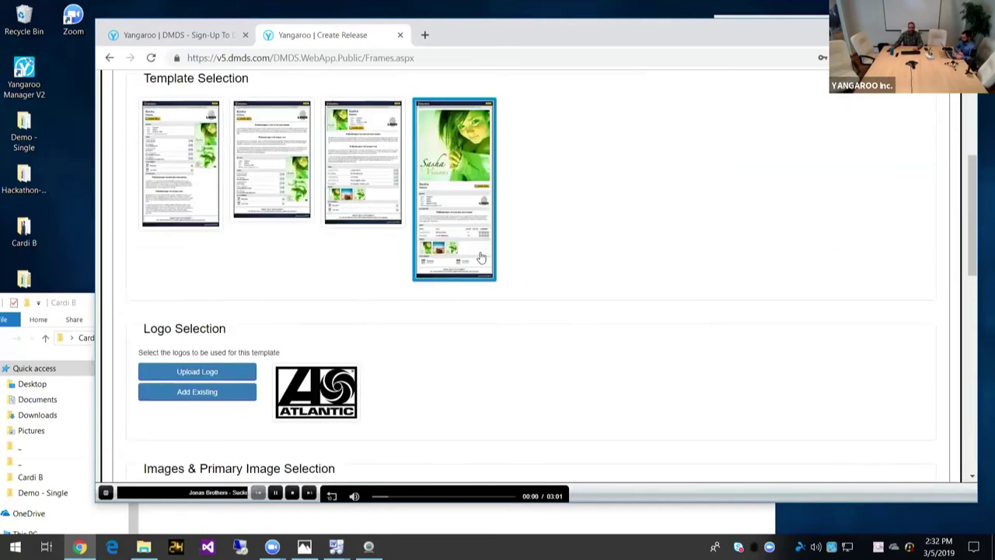
{"action": "scroll", "coordinate": [480, 257], "scroll_direction": "down", "scroll_amount": 3}
{"action": "scroll", "coordinate": [480, 257], "scroll_direction": "down", "scroll_amount": 6}
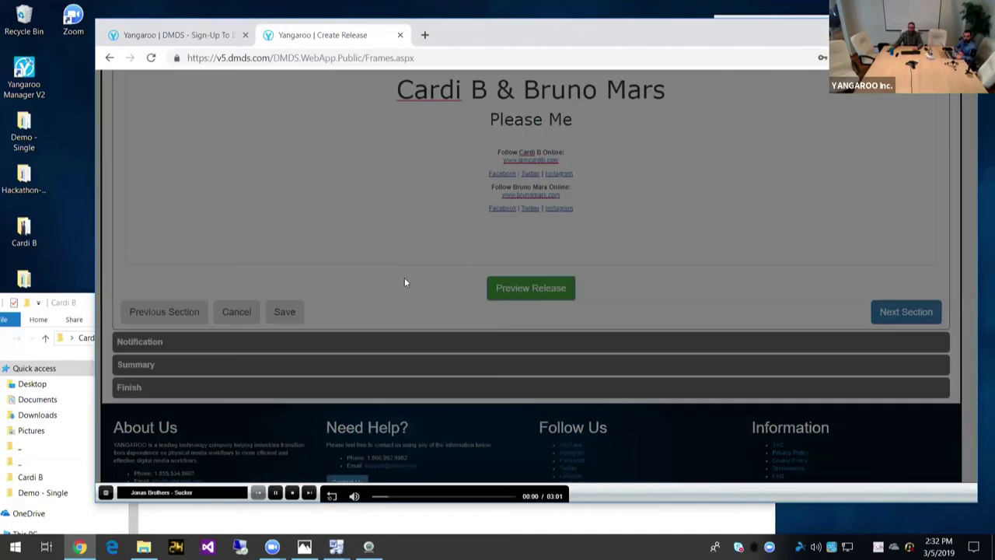
{"action": "scroll", "coordinate": [404, 282], "scroll_direction": "down", "scroll_amount": 5}
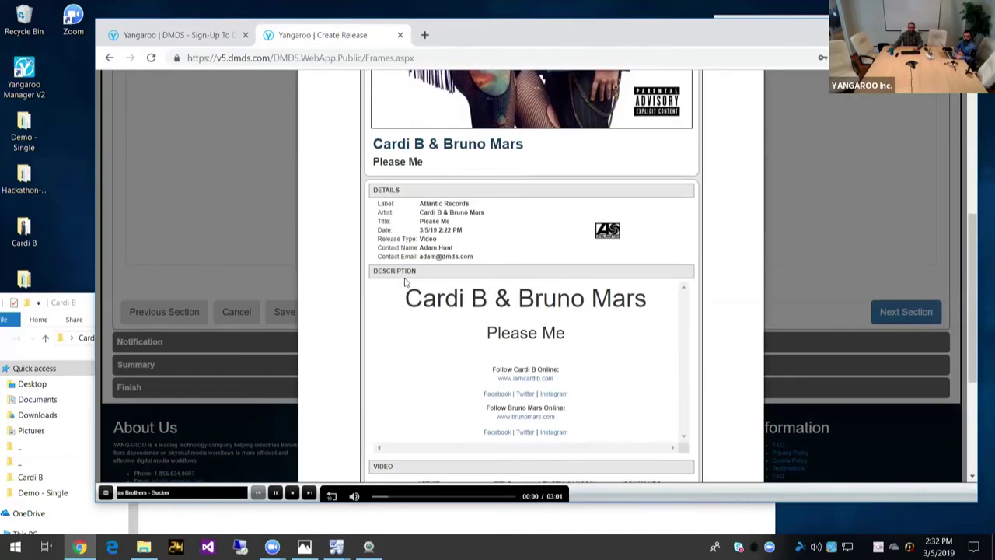
{"action": "scroll", "coordinate": [404, 282], "scroll_direction": "down", "scroll_amount": 2}
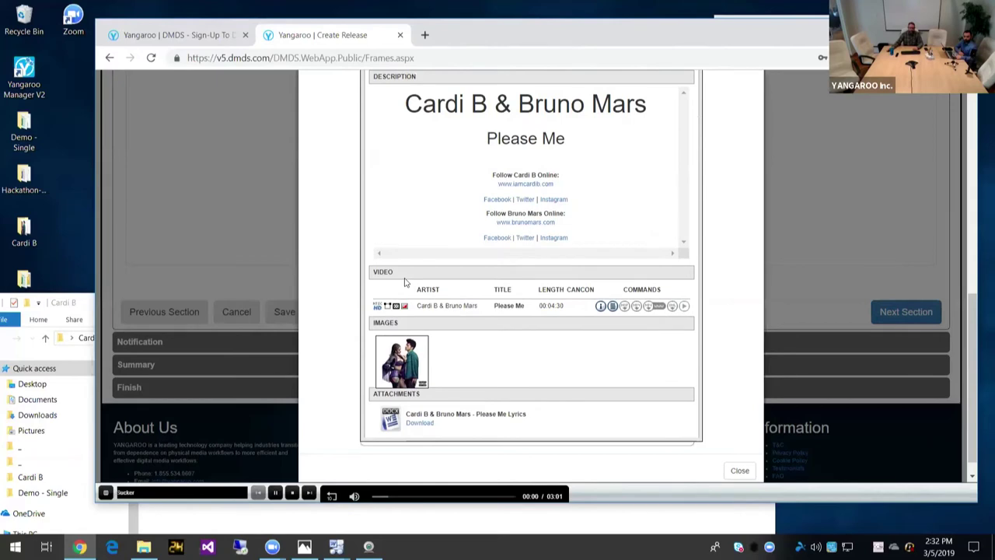
{"action": "scroll", "coordinate": [404, 282], "scroll_direction": "up", "scroll_amount": 7}
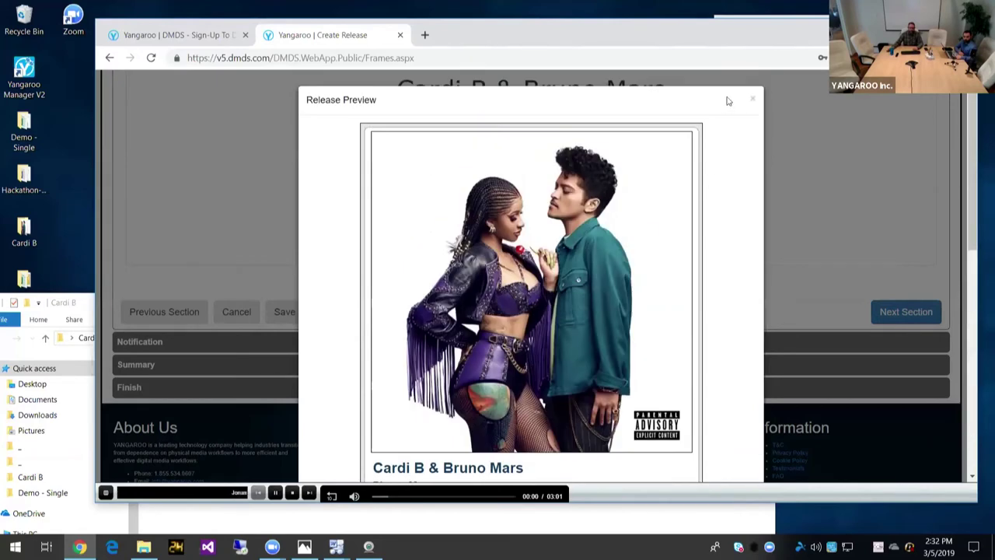
{"action": "left_click", "coordinate": [753, 100]}
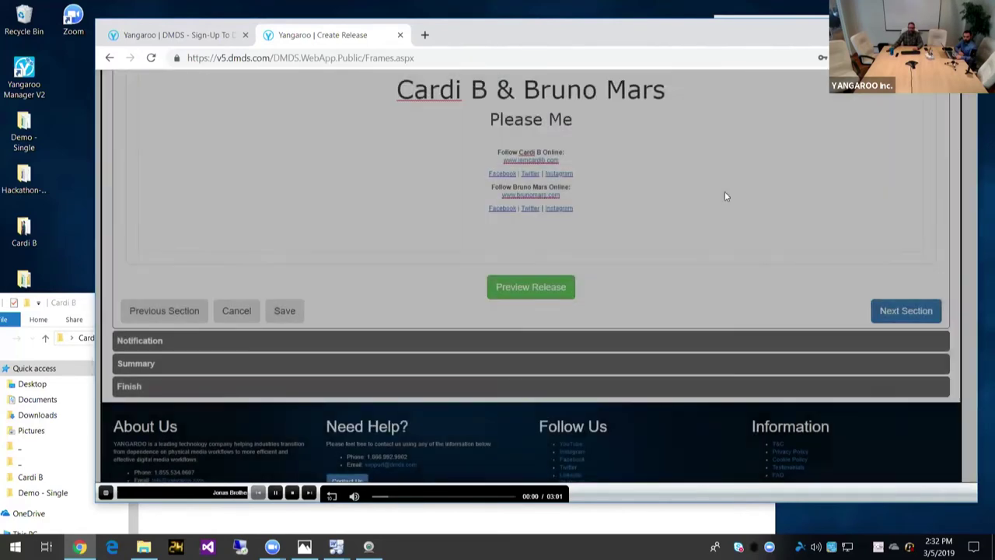
Step: Choose the black Download/Play notification template
{"action": "scroll", "coordinate": [739, 203], "scroll_direction": "down", "scroll_amount": 2}
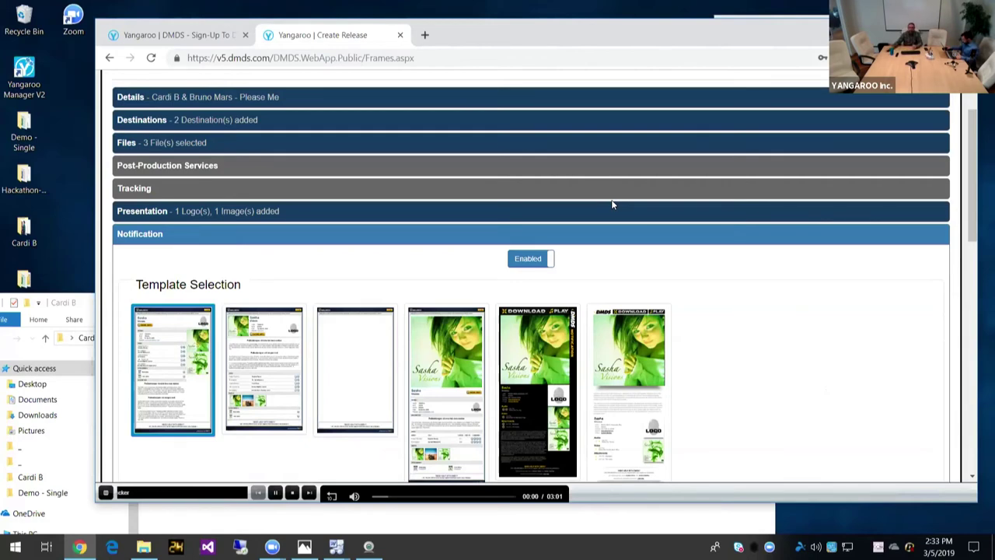
{"action": "scroll", "coordinate": [613, 205], "scroll_direction": "down", "scroll_amount": 1}
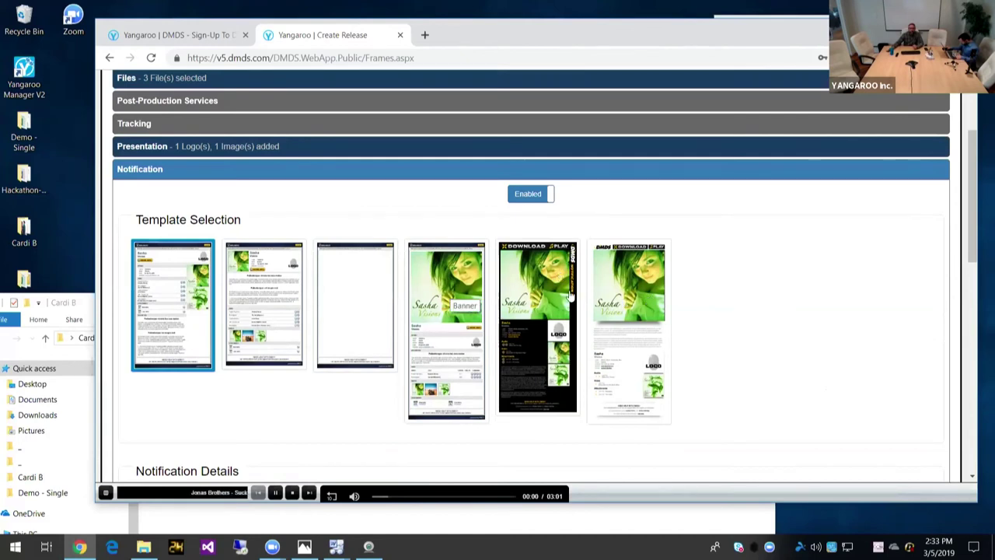
{"action": "left_click", "coordinate": [514, 374]}
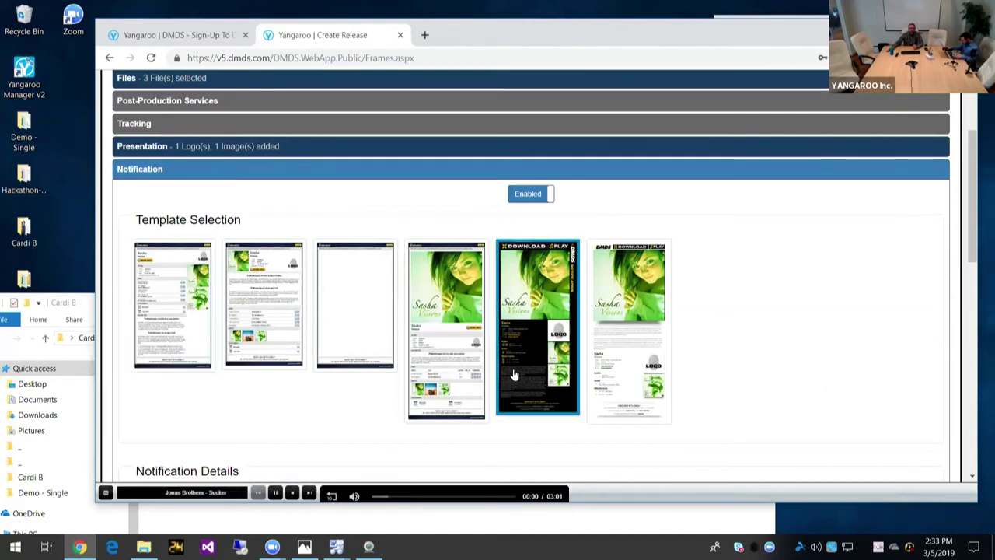
Step: Change the subject line from 'New Music' to 'New Video from Atlantic Records'
{"action": "scroll", "coordinate": [695, 322], "scroll_direction": "down", "scroll_amount": 1}
{"action": "scroll", "coordinate": [694, 323], "scroll_direction": "down", "scroll_amount": 2}
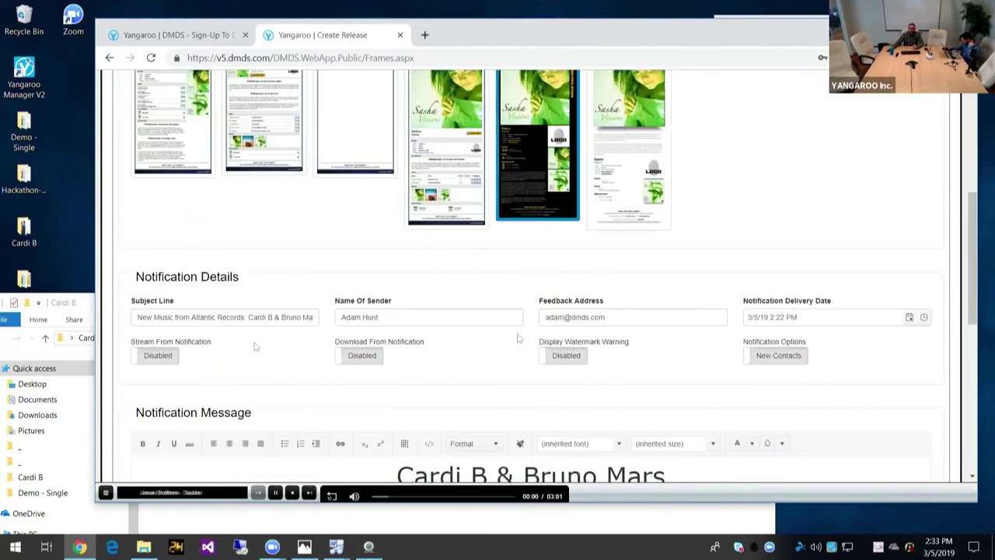
{"action": "double_click", "coordinate": [172, 316]}
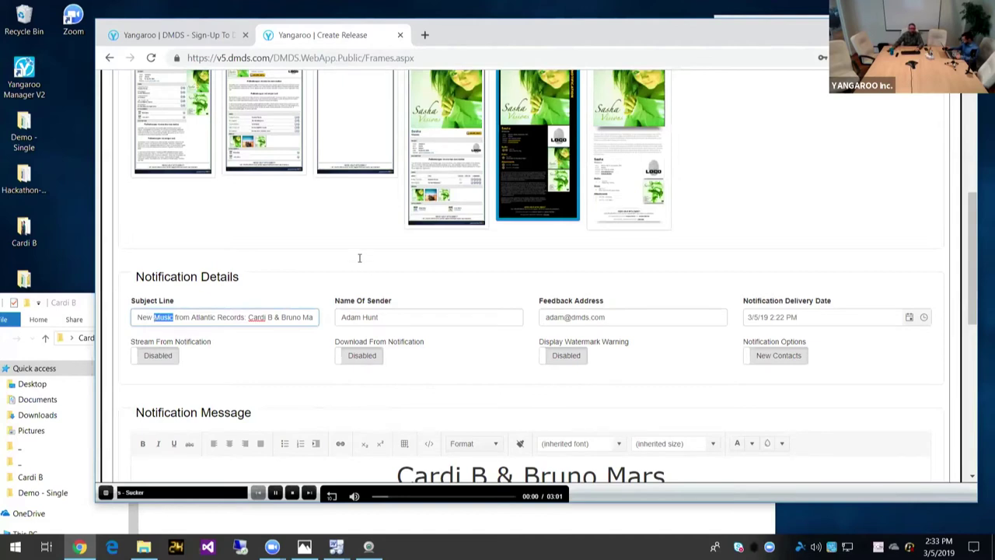
{"action": "type", "text": "Video"}
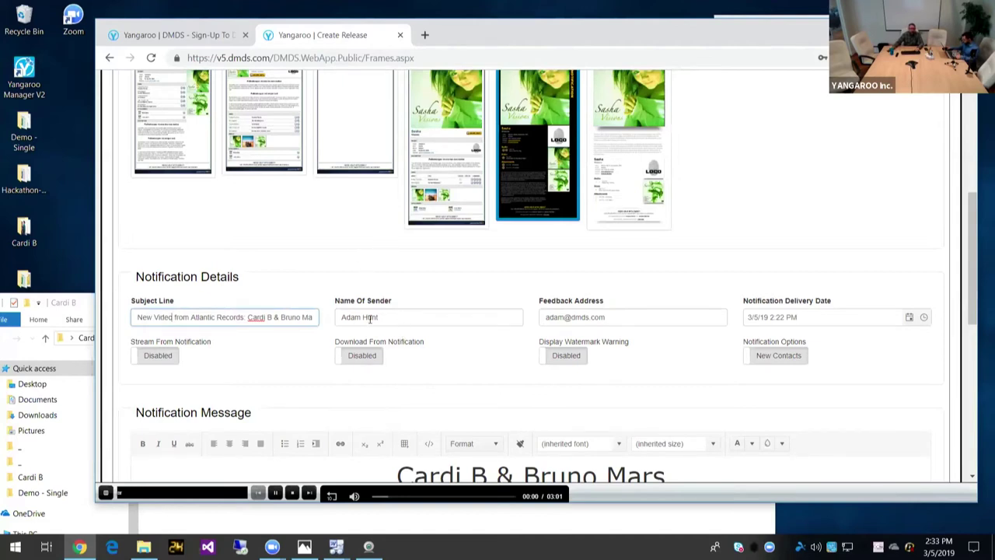
{"action": "left_click_drag", "start_coordinate": [378, 317], "coordinate": [343, 319]}
{"action": "left_click", "coordinate": [534, 288]}
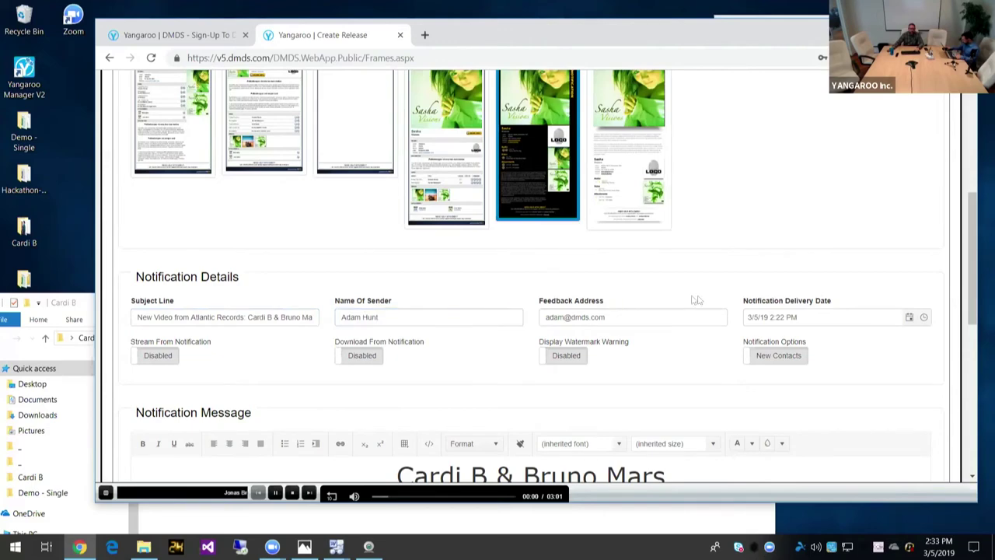
{"action": "scroll", "coordinate": [681, 301], "scroll_direction": "down", "scroll_amount": 2}
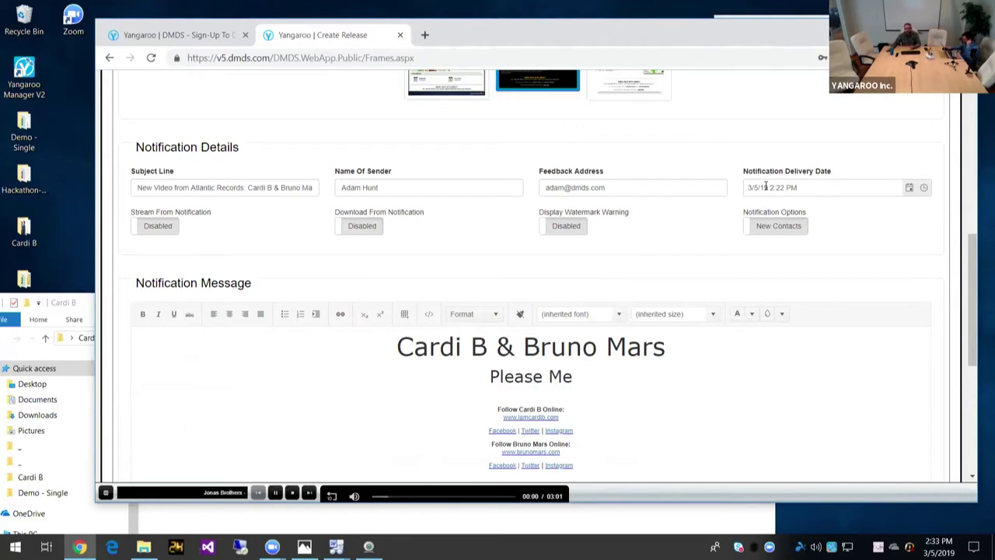
Step: Enable Stream From Notification and leave Download From Notification set to Disabled
{"action": "left_click", "coordinate": [158, 227]}
{"action": "left_click", "coordinate": [159, 232]}
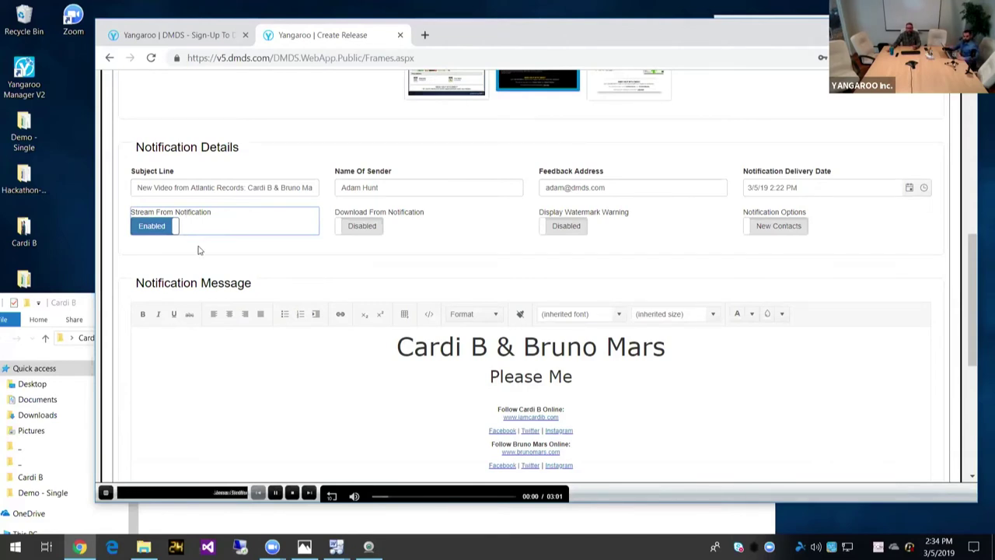
{"action": "left_click", "coordinate": [354, 232]}
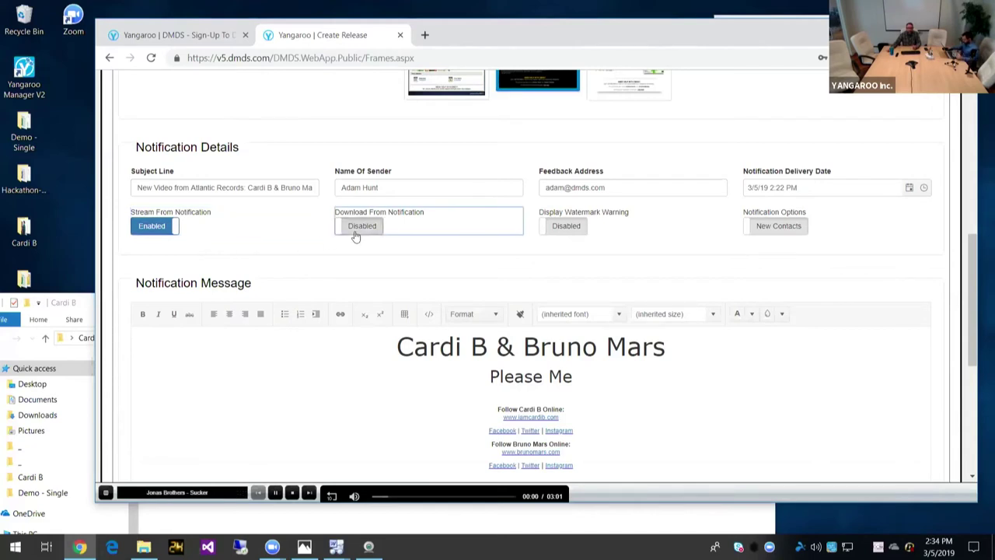
{"action": "left_click", "coordinate": [358, 233]}
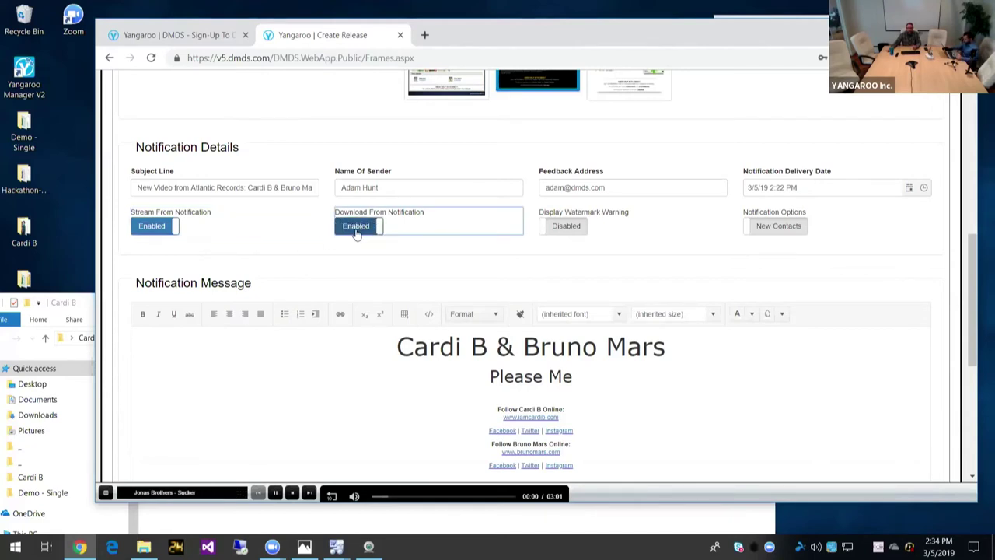
{"action": "left_click", "coordinate": [356, 234]}
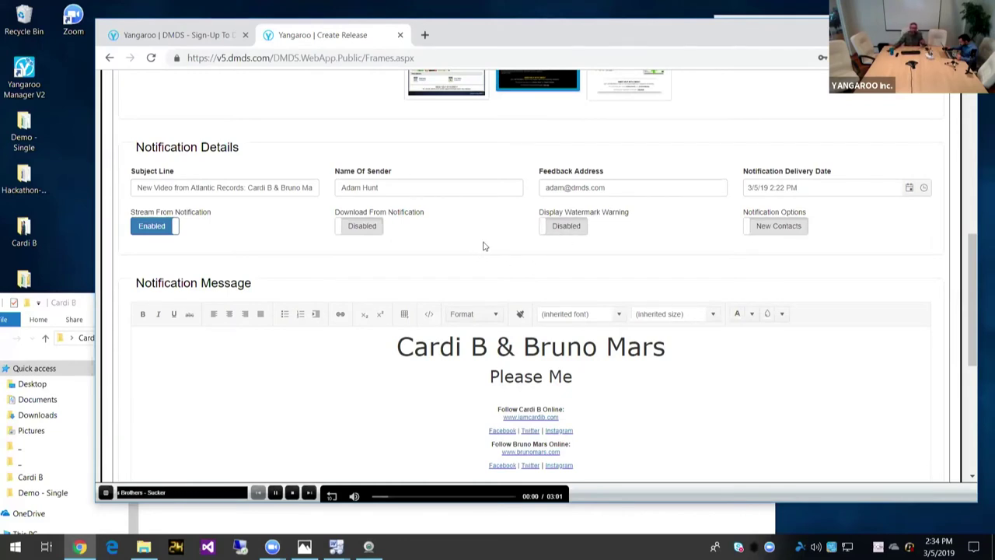
{"action": "scroll", "coordinate": [489, 249], "scroll_direction": "down", "scroll_amount": 1}
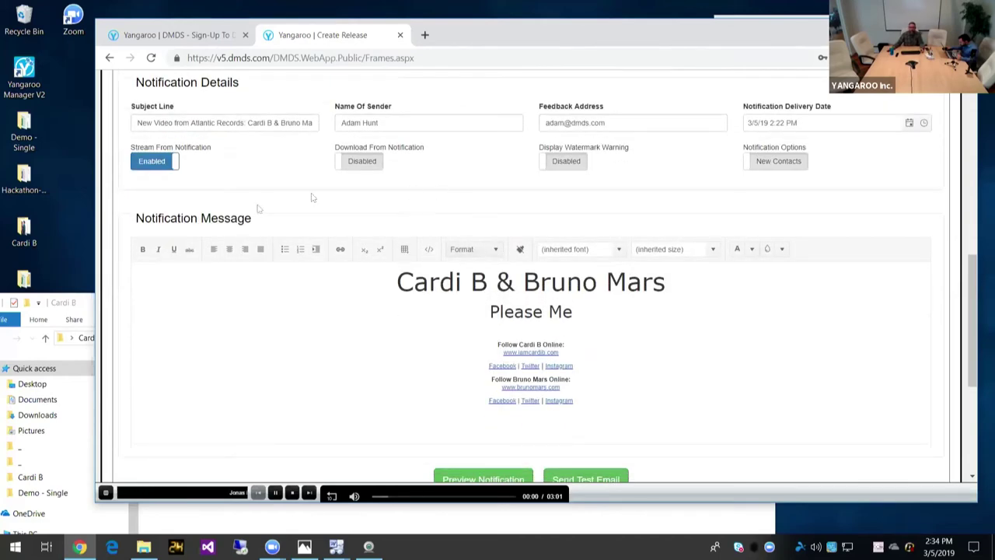
{"action": "scroll", "coordinate": [111, 216], "scroll_direction": "down", "scroll_amount": 1}
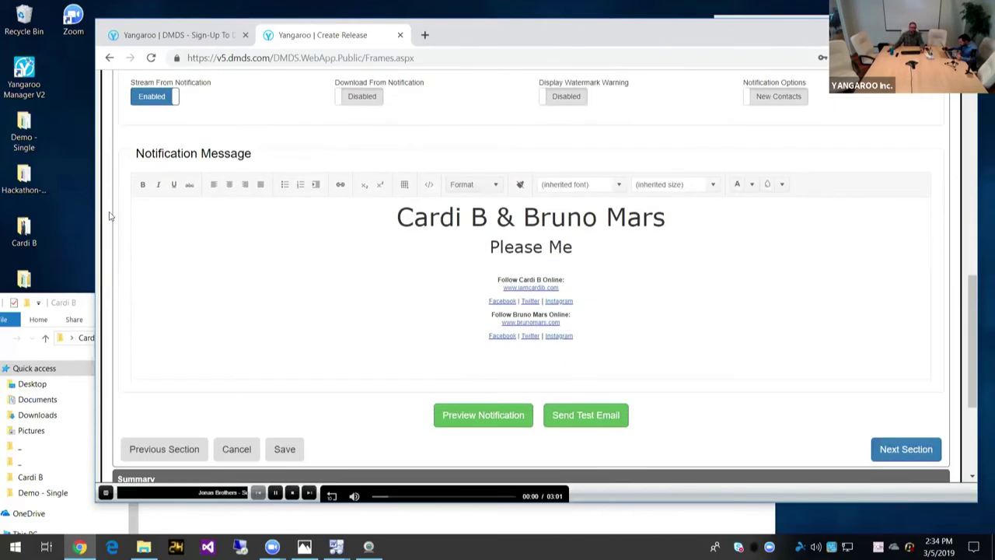
{"action": "left_click", "coordinate": [489, 420]}
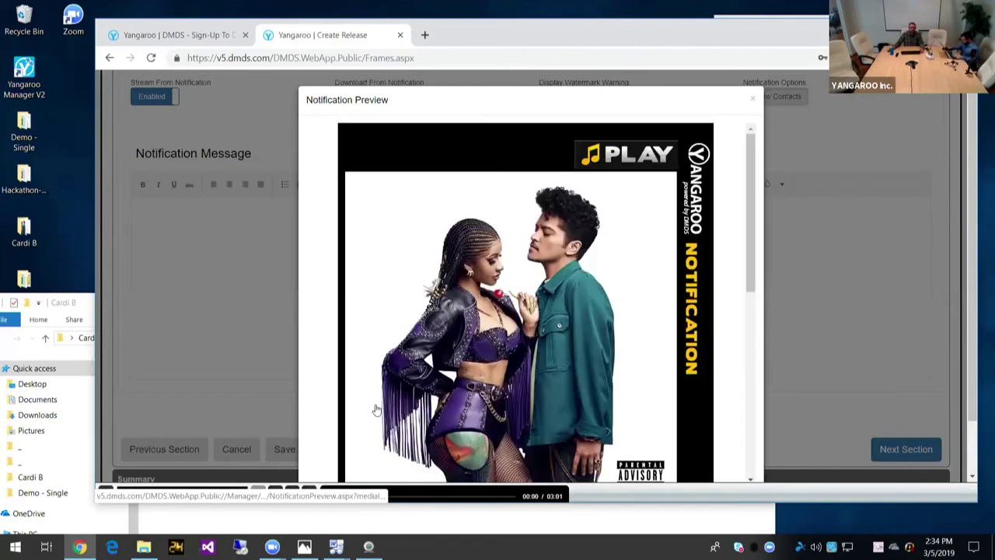
{"action": "scroll", "coordinate": [344, 296], "scroll_direction": "down", "scroll_amount": 4}
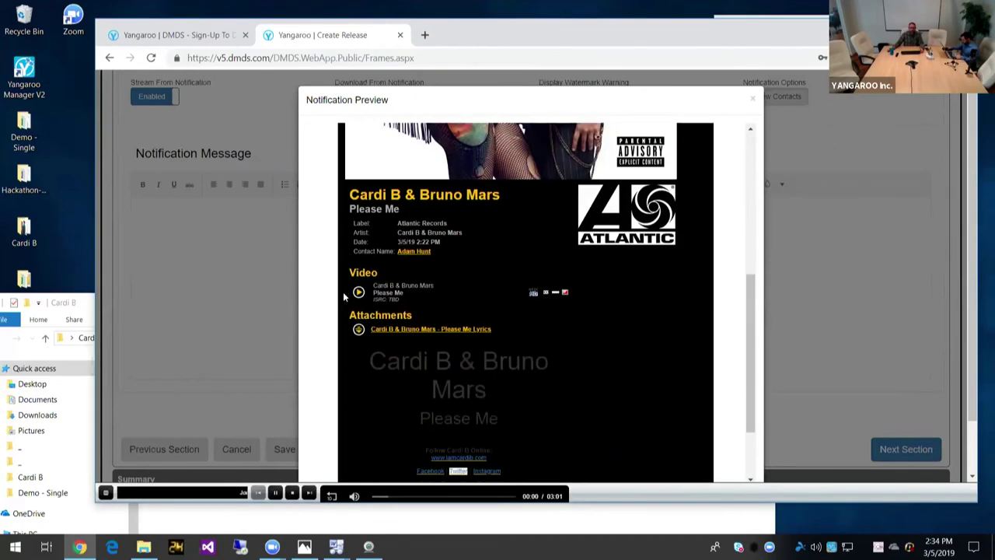
{"action": "scroll", "coordinate": [344, 296], "scroll_direction": "down", "scroll_amount": 3}
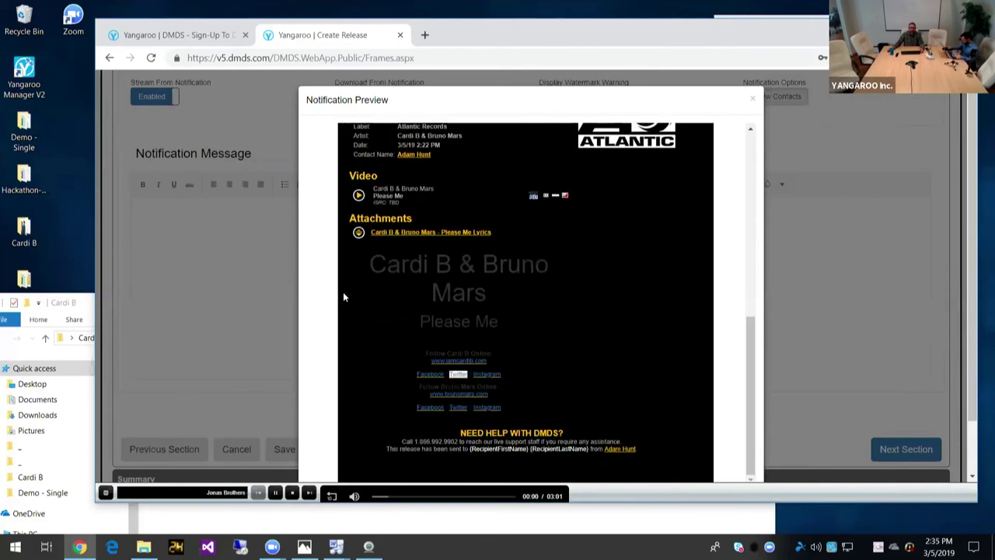
{"action": "scroll", "coordinate": [343, 291], "scroll_direction": "up", "scroll_amount": 7}
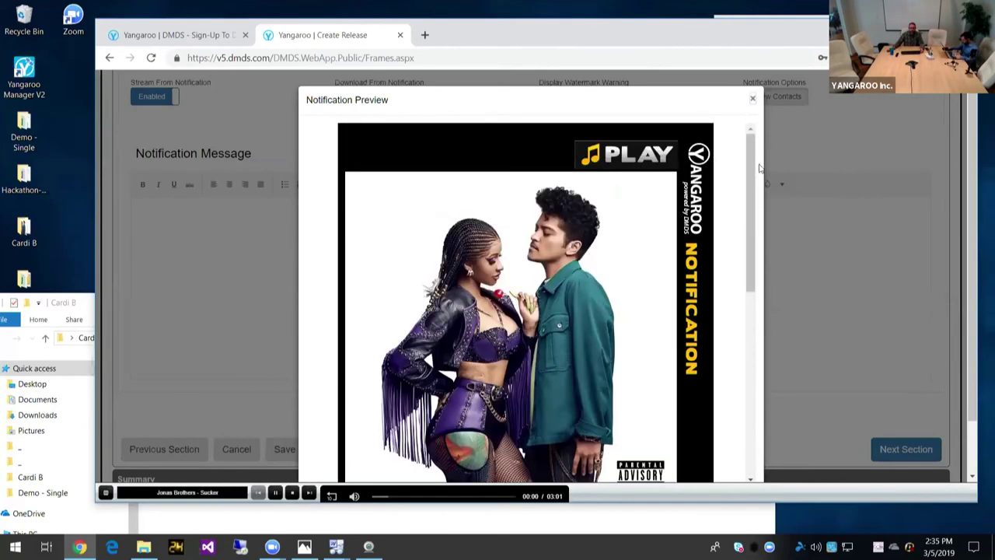
{"action": "key", "text": "Escape"}
{"action": "scroll", "coordinate": [657, 247], "scroll_direction": "down", "scroll_amount": 2}
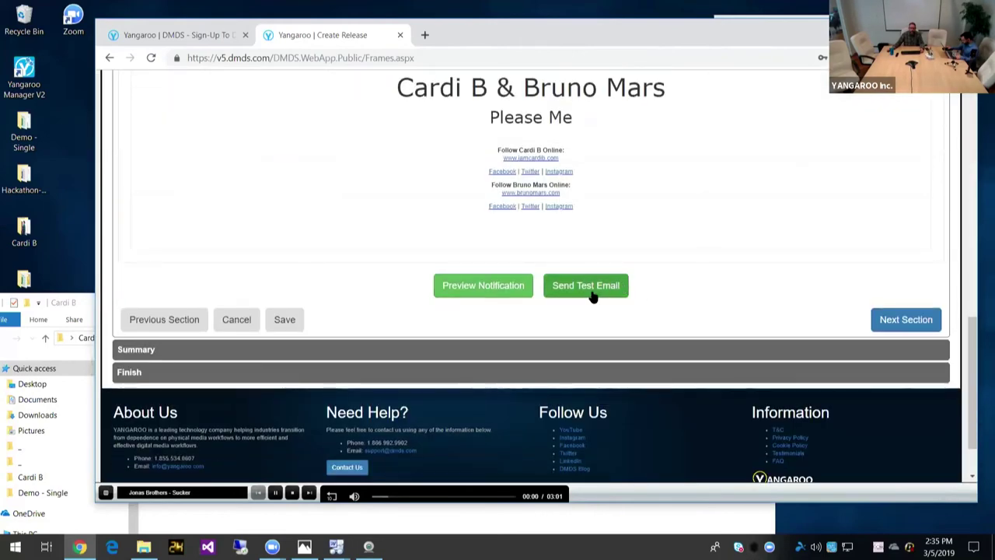
{"action": "scroll", "coordinate": [731, 256], "scroll_direction": "down", "scroll_amount": 1}
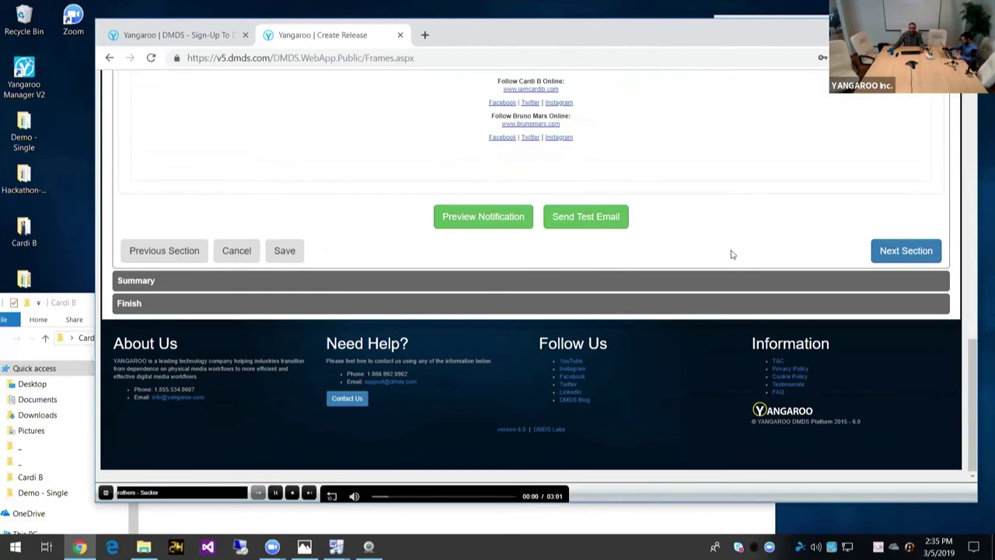
{"action": "left_click", "coordinate": [911, 251]}
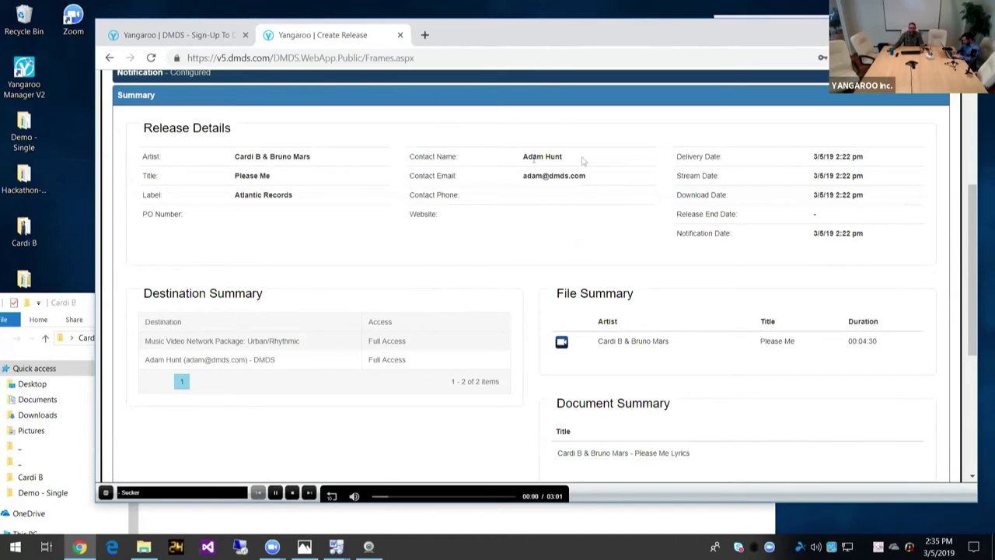
Step: View the Total Price breakdown ($250.00 discounts, $0.00 subtotal), then close the Pricing Summary
{"action": "scroll", "coordinate": [200, 178], "scroll_direction": "down", "scroll_amount": 3}
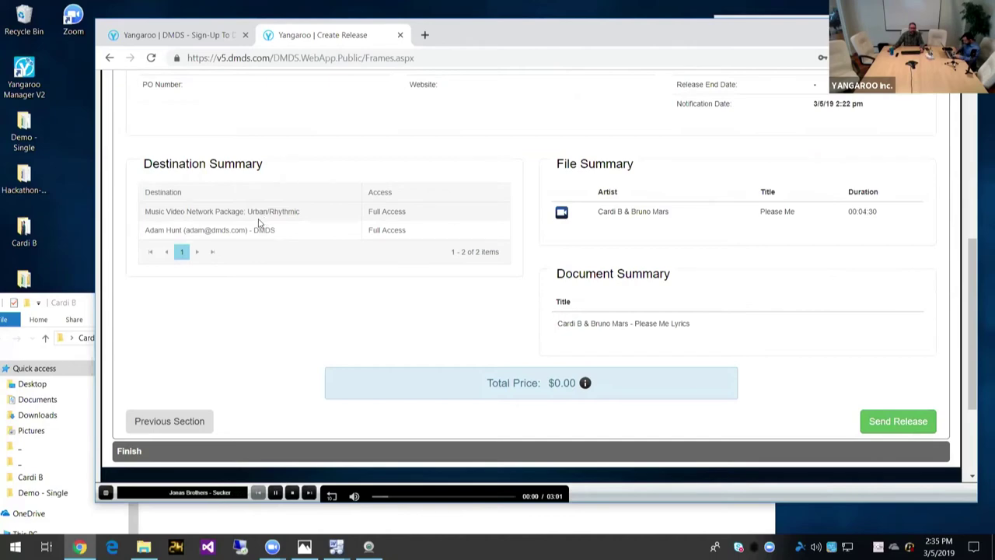
{"action": "left_click", "coordinate": [585, 383]}
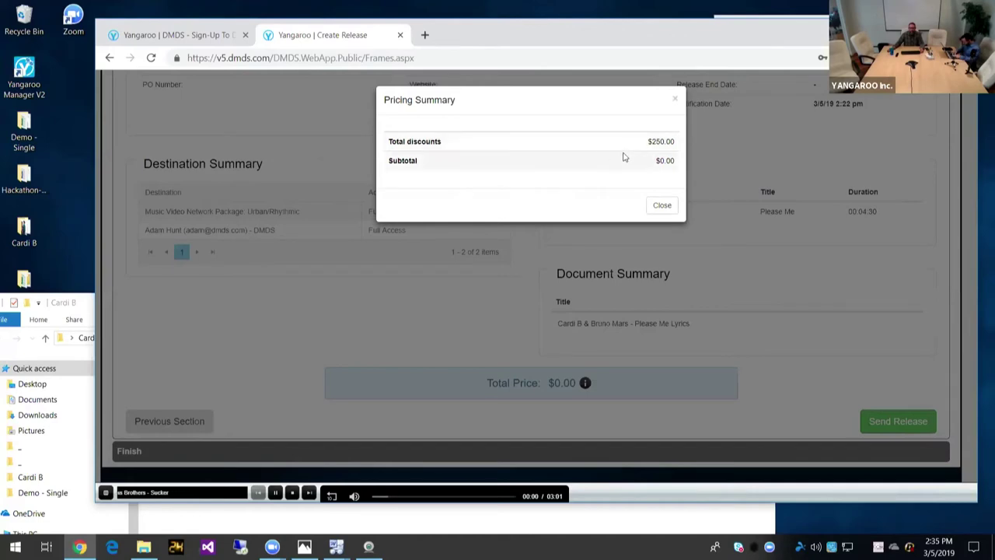
{"action": "left_click", "coordinate": [660, 206]}
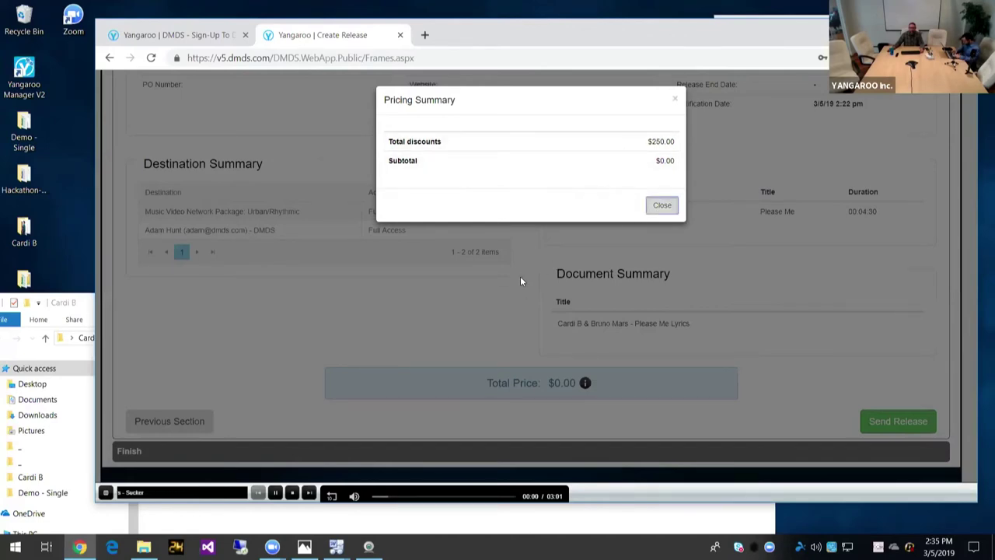
Step: Remove the Urban/Rhythmic network package from Destinations and advance past the Files section
{"action": "scroll", "coordinate": [389, 257], "scroll_direction": "up", "scroll_amount": 5}
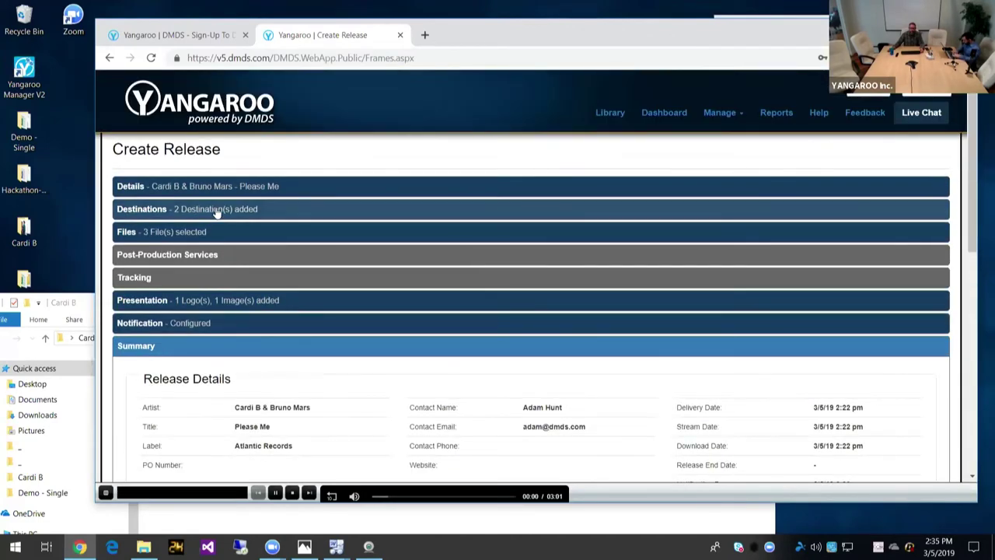
{"action": "left_click", "coordinate": [217, 209]}
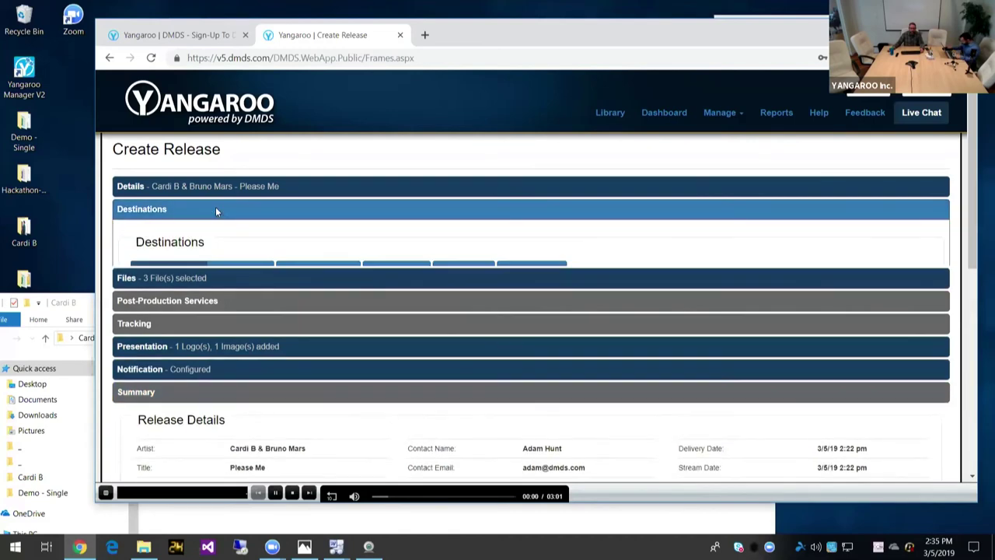
{"action": "scroll", "coordinate": [382, 338], "scroll_direction": "down", "scroll_amount": 3}
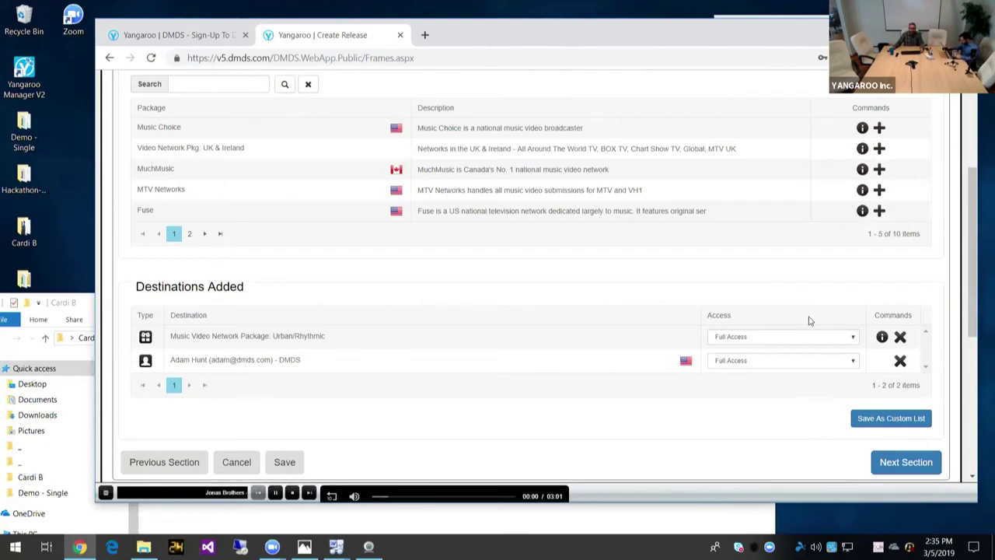
{"action": "left_click", "coordinate": [900, 338]}
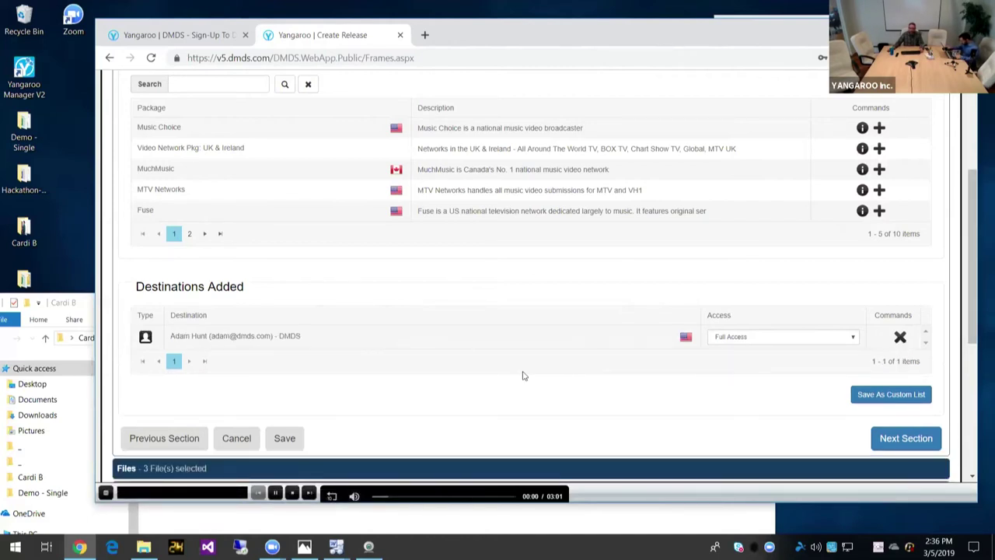
{"action": "left_click", "coordinate": [908, 438]}
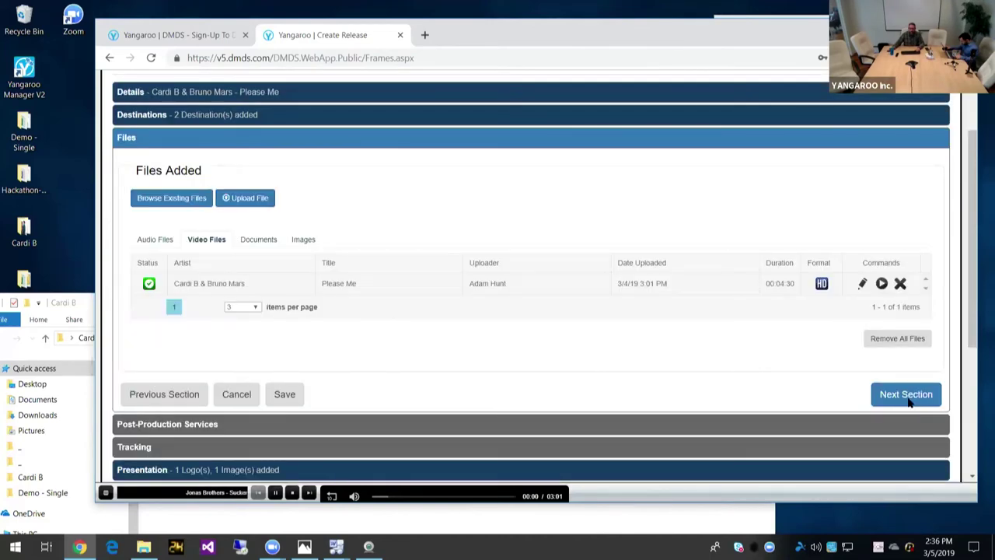
{"action": "left_click", "coordinate": [907, 396]}
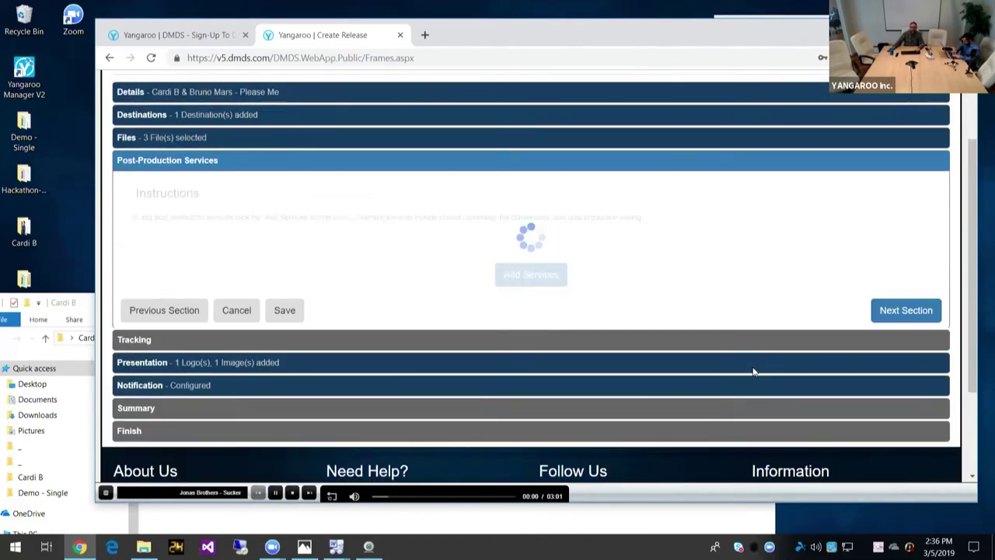
Step: Advance through Post-Production Services, Presentation and Notification to the Summary showing a $0.00 total
{"action": "left_click", "coordinate": [908, 312]}
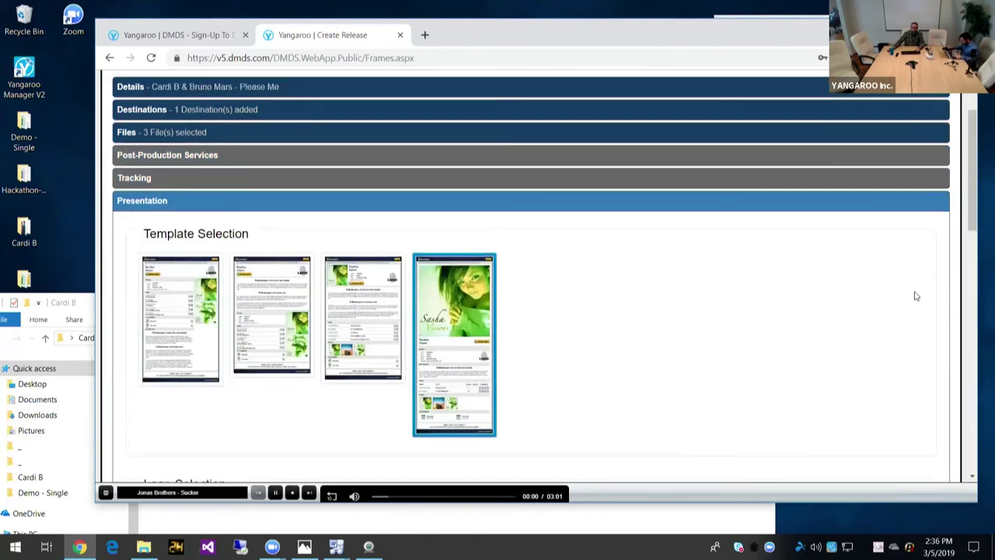
{"action": "scroll", "coordinate": [915, 296], "scroll_direction": "down", "scroll_amount": 10}
{"action": "scroll", "coordinate": [915, 291], "scroll_direction": "down", "scroll_amount": 3}
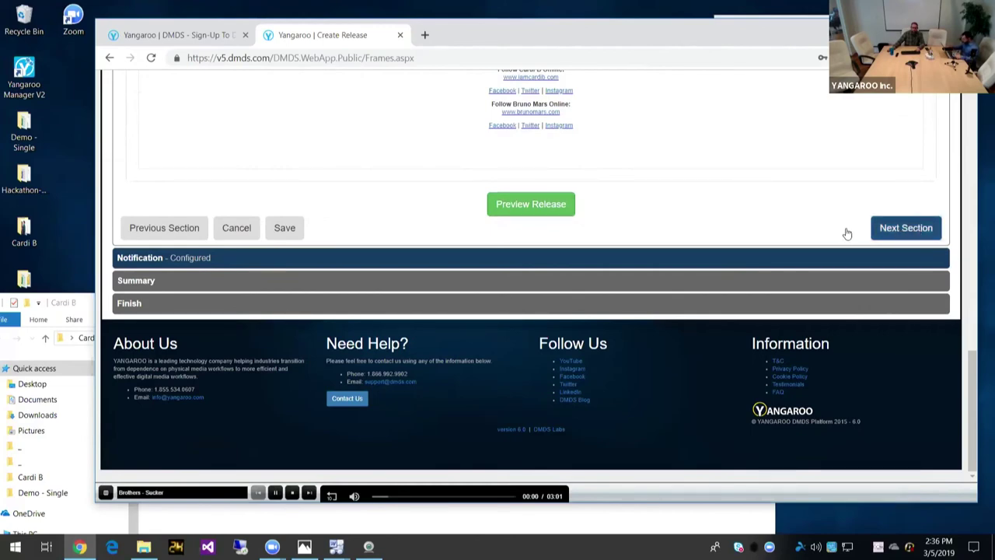
{"action": "left_click", "coordinate": [883, 230]}
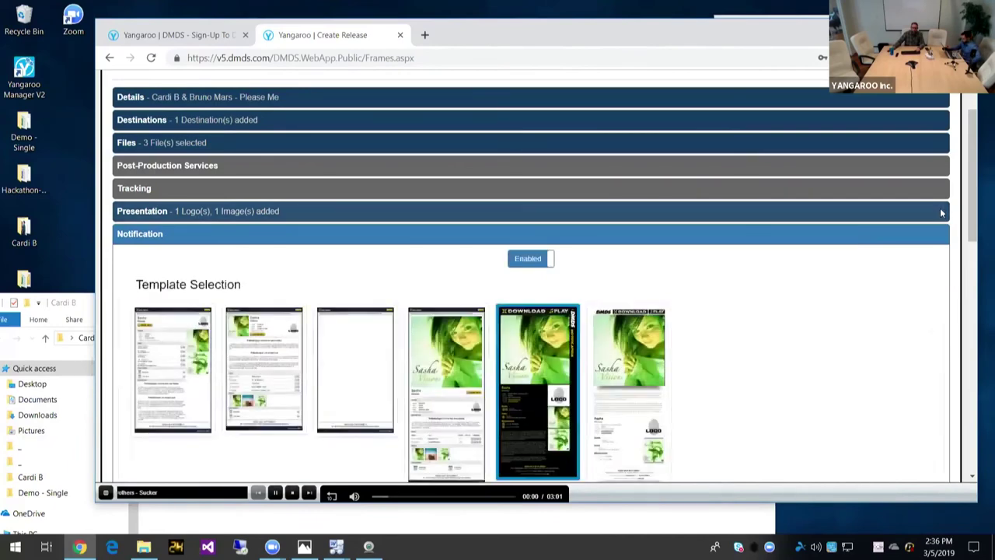
{"action": "scroll", "coordinate": [941, 213], "scroll_direction": "down", "scroll_amount": 6}
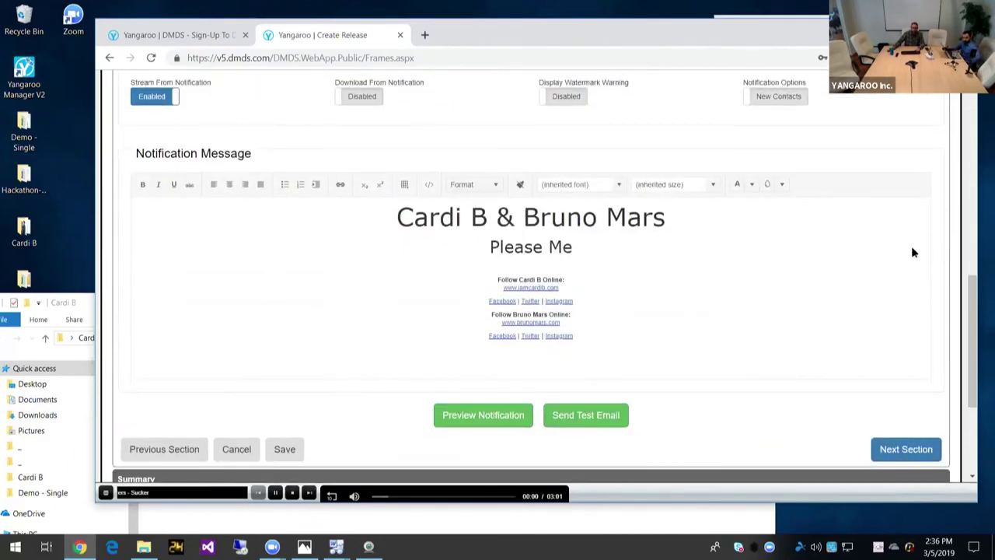
{"action": "scroll", "coordinate": [914, 252], "scroll_direction": "down", "scroll_amount": 3}
{"action": "left_click", "coordinate": [875, 235]}
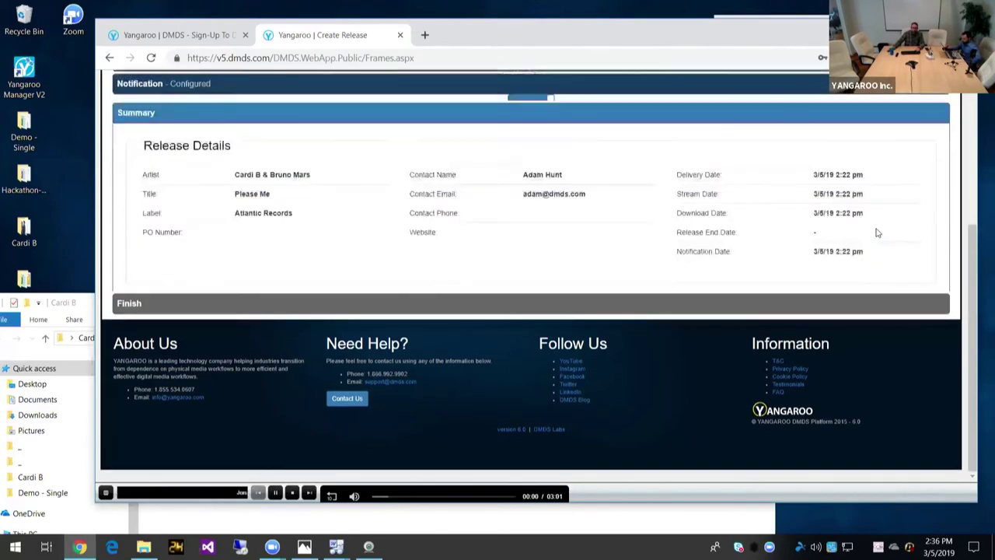
{"action": "scroll", "coordinate": [879, 233], "scroll_direction": "down", "scroll_amount": 4}
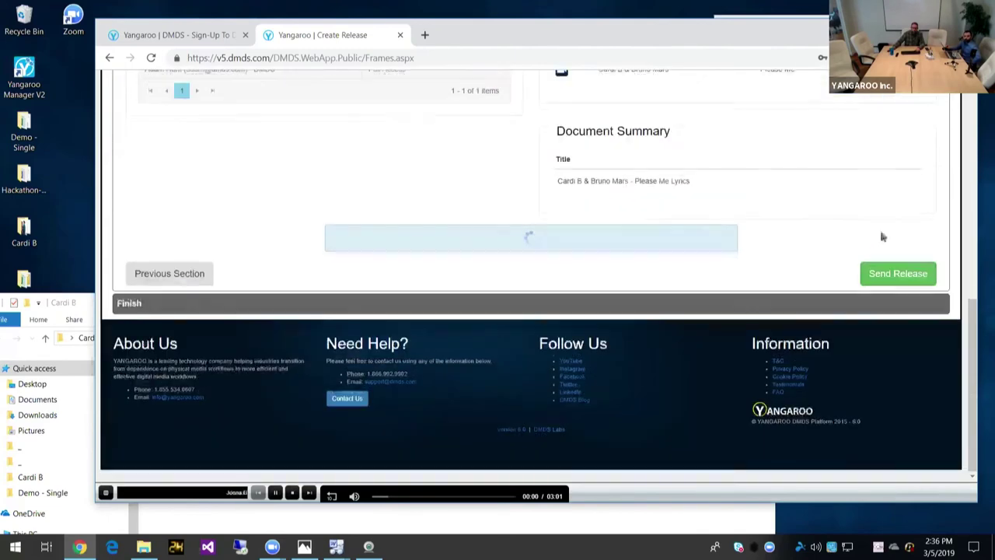
Step: Send the Please Me release and share the completed release on Twitter
{"action": "left_click", "coordinate": [905, 286]}
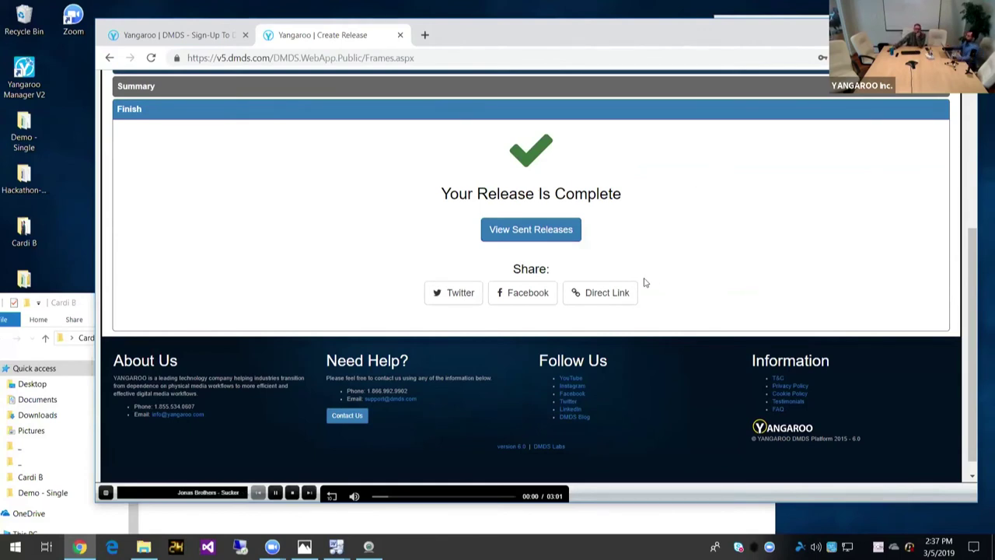
{"action": "left_click", "coordinate": [460, 295]}
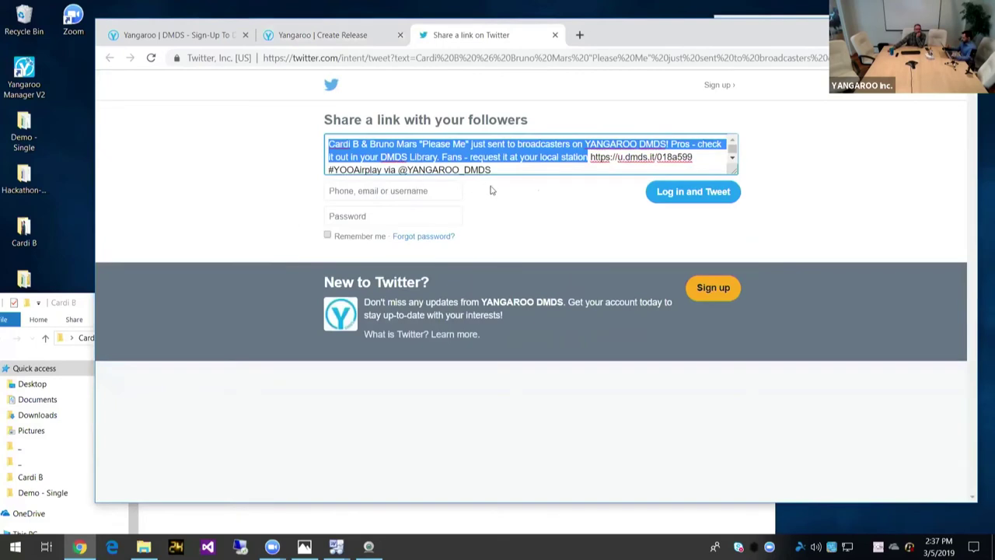
{"action": "left_click", "coordinate": [526, 196]}
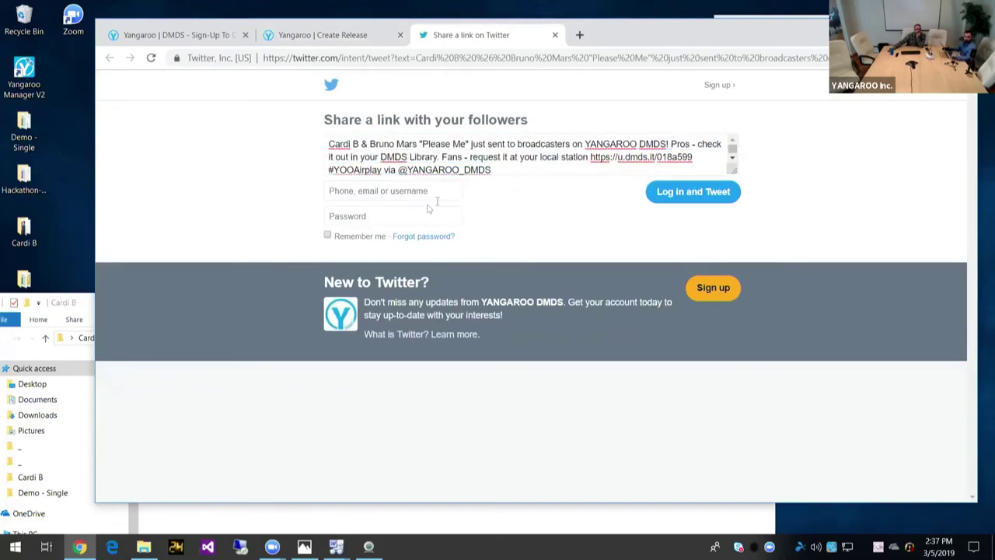
{"action": "left_click", "coordinate": [555, 35]}
{"action": "left_click", "coordinate": [589, 294]}
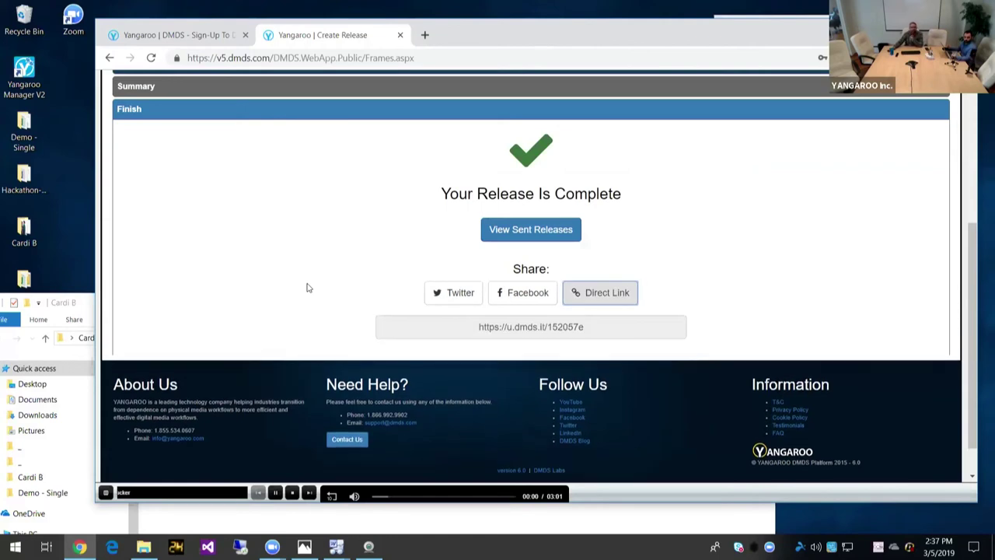
{"action": "left_click_drag", "start_coordinate": [592, 328], "coordinate": [477, 330]}
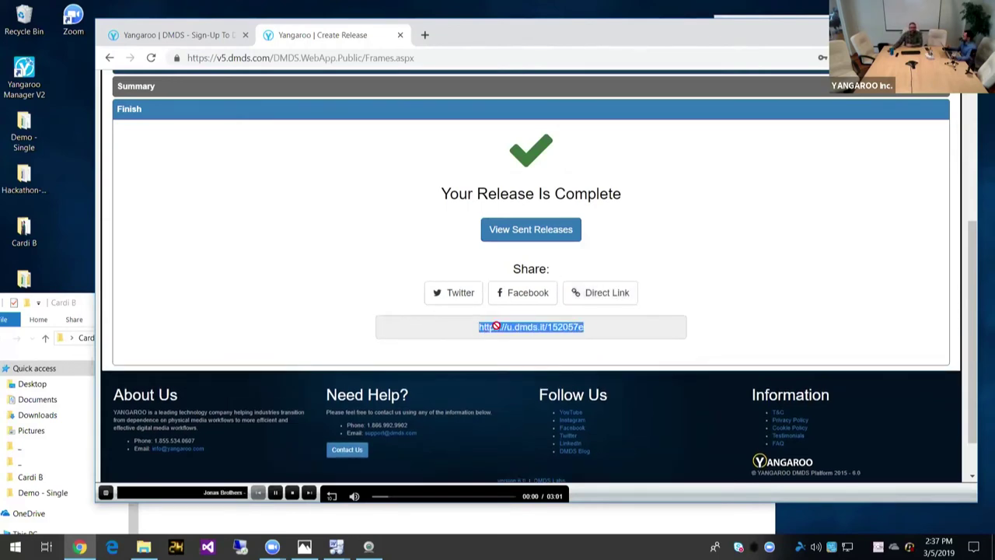
{"action": "right_click", "coordinate": [495, 327]}
{"action": "left_click", "coordinate": [517, 335]}
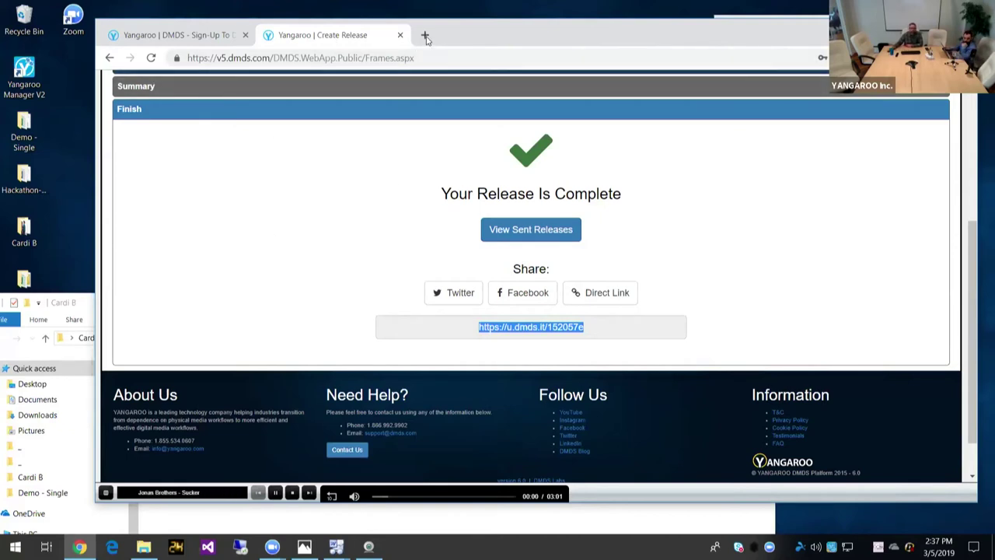
{"action": "key", "text": "ctrl+t"}
{"action": "key", "text": "ctrl+v"}
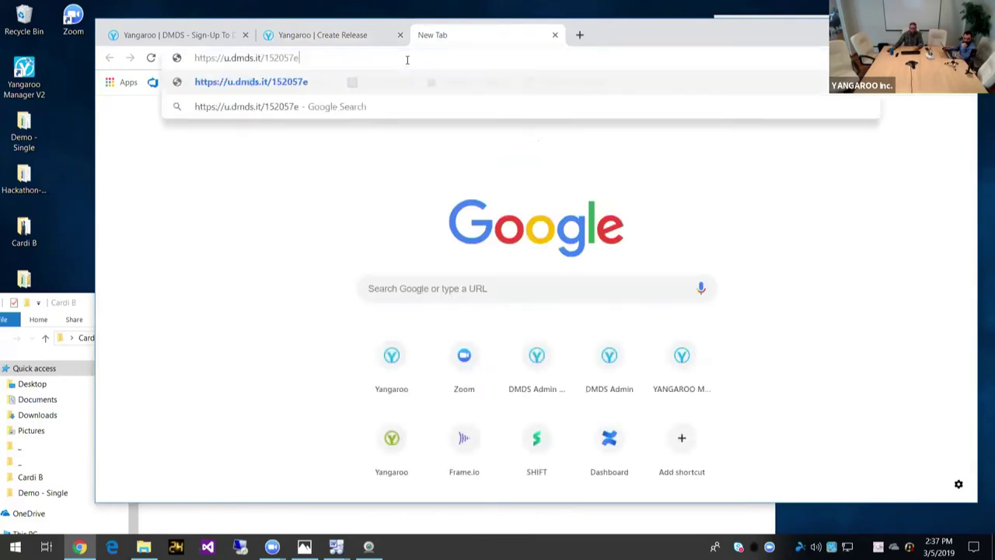
{"action": "key", "text": "Return"}
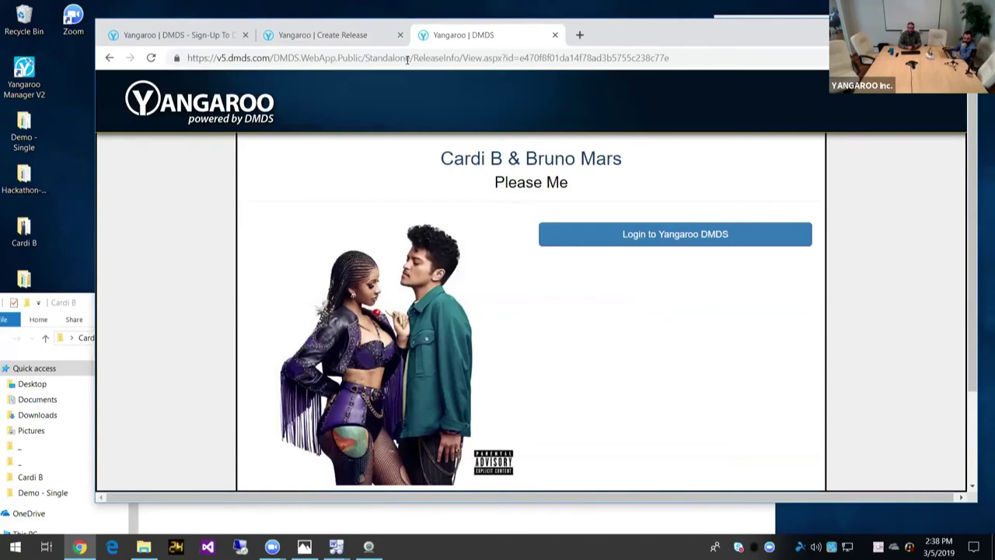
{"action": "scroll", "coordinate": [530, 229], "scroll_direction": "down", "scroll_amount": 3}
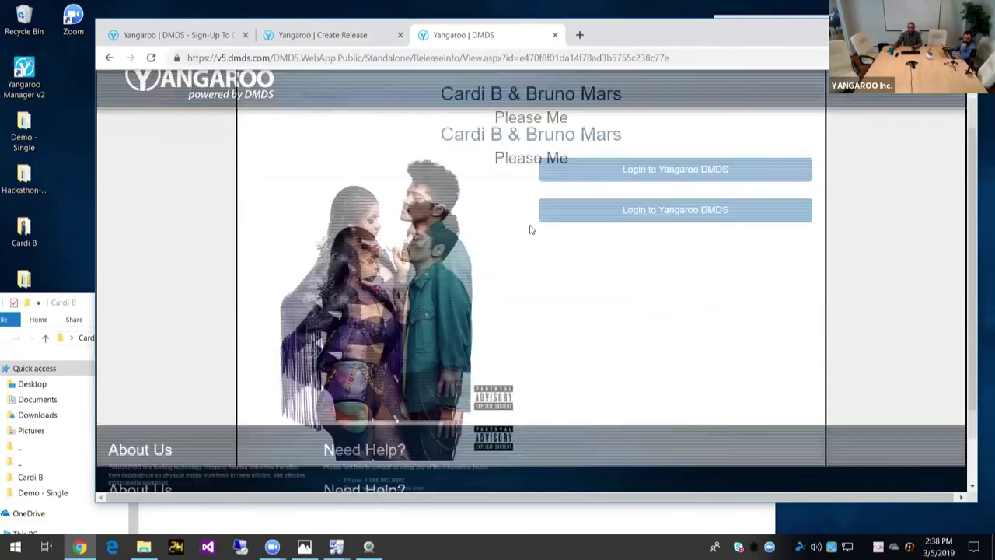
{"action": "scroll", "coordinate": [529, 227], "scroll_direction": "up", "scroll_amount": 3}
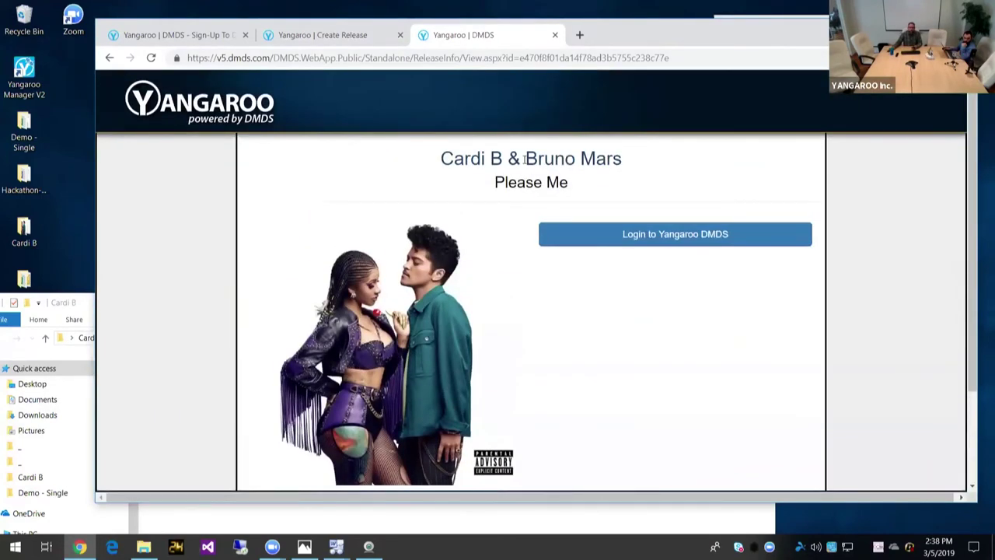
{"action": "scroll", "coordinate": [544, 210], "scroll_direction": "down", "scroll_amount": 3}
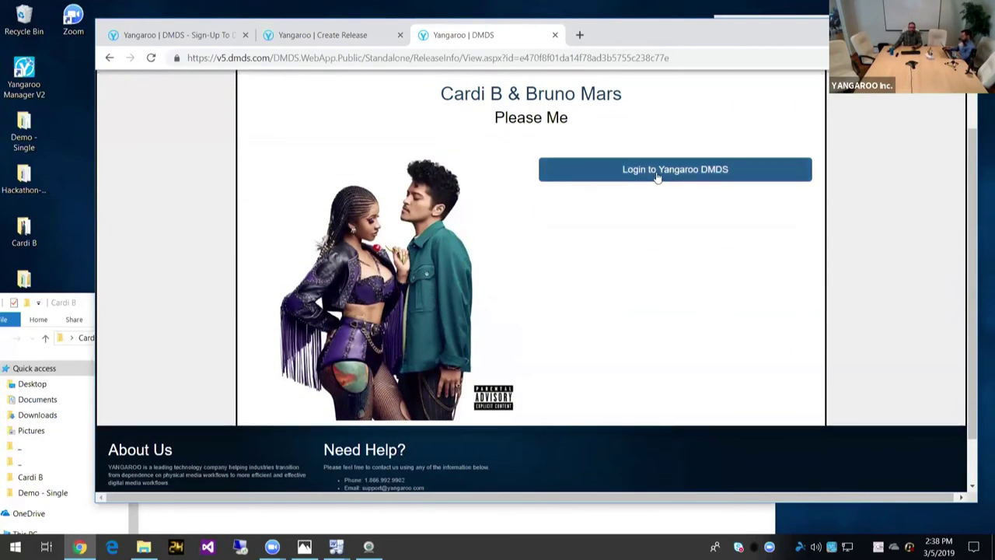
{"action": "scroll", "coordinate": [592, 179], "scroll_direction": "up", "scroll_amount": 3}
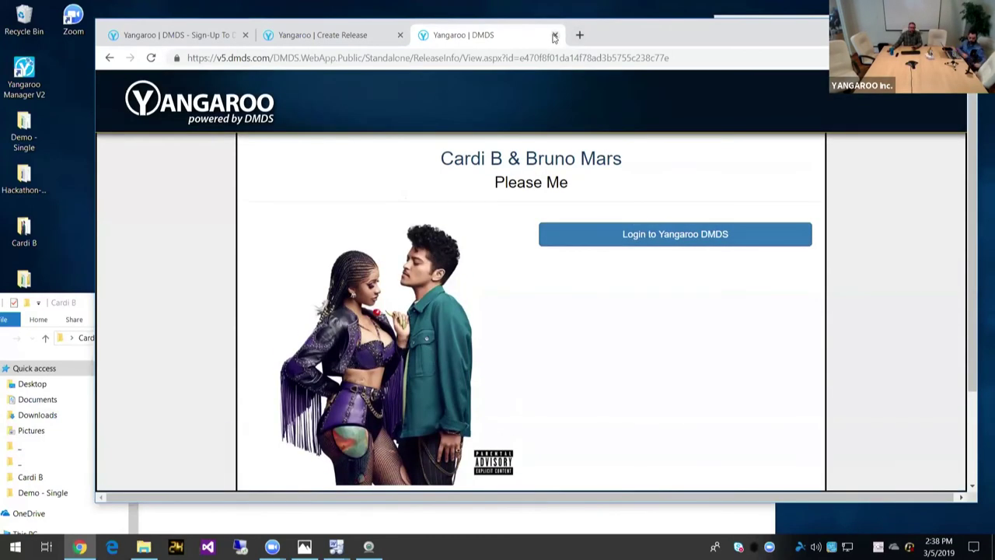
{"action": "left_click", "coordinate": [554, 36]}
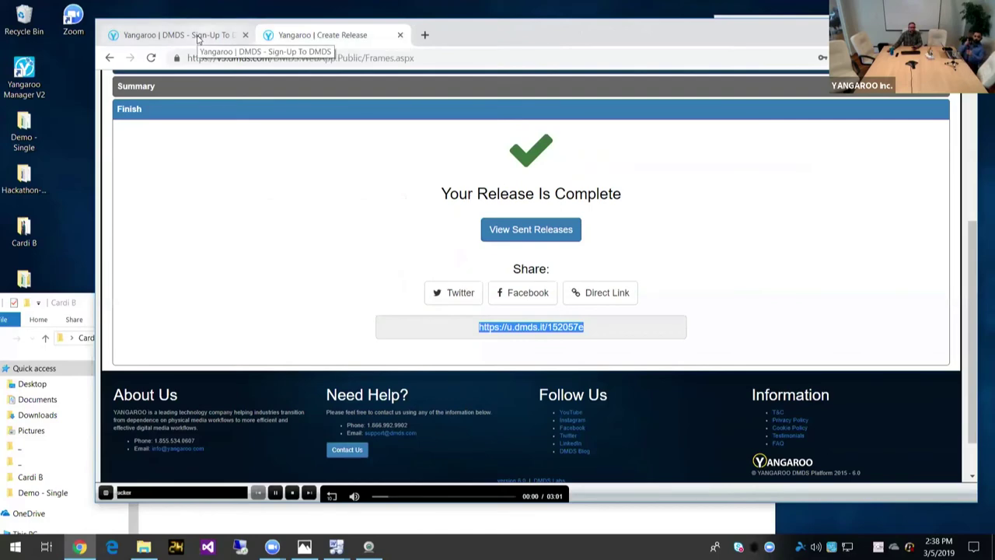
Step: Scroll to the top of the Library to show the Please Me release listed first
{"action": "scroll", "coordinate": [381, 173], "scroll_direction": "up", "scroll_amount": 3}
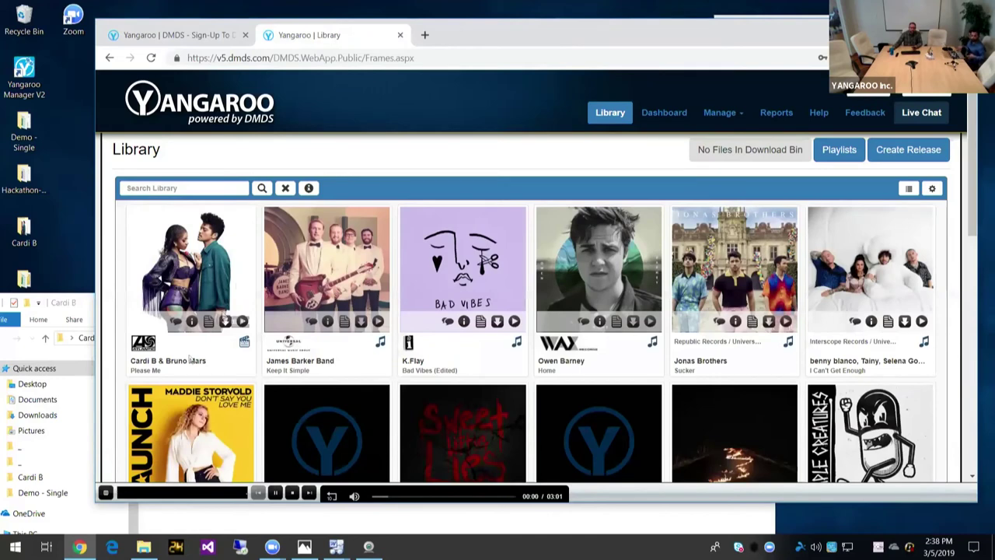
{"action": "left_click", "coordinate": [190, 307]}
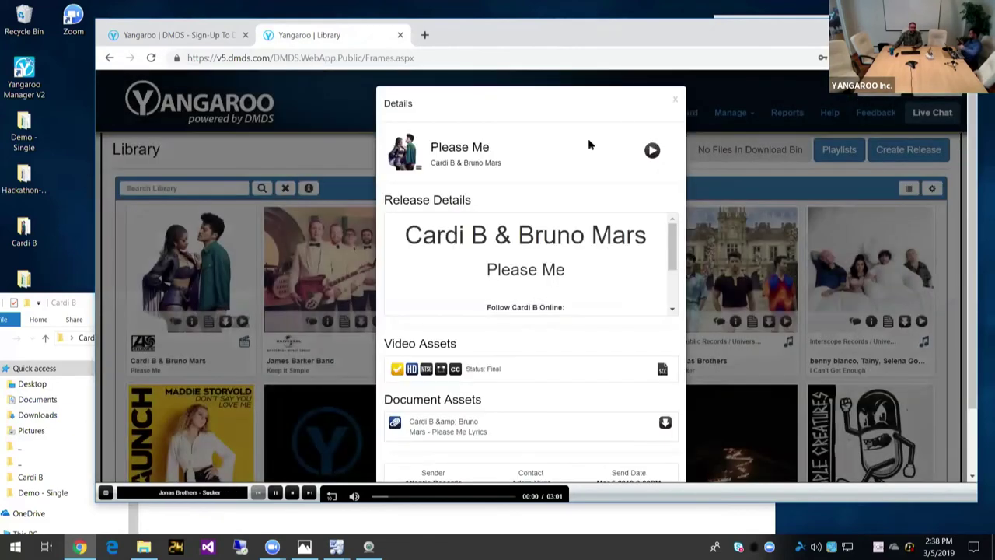
{"action": "scroll", "coordinate": [582, 182], "scroll_direction": "down", "scroll_amount": 2}
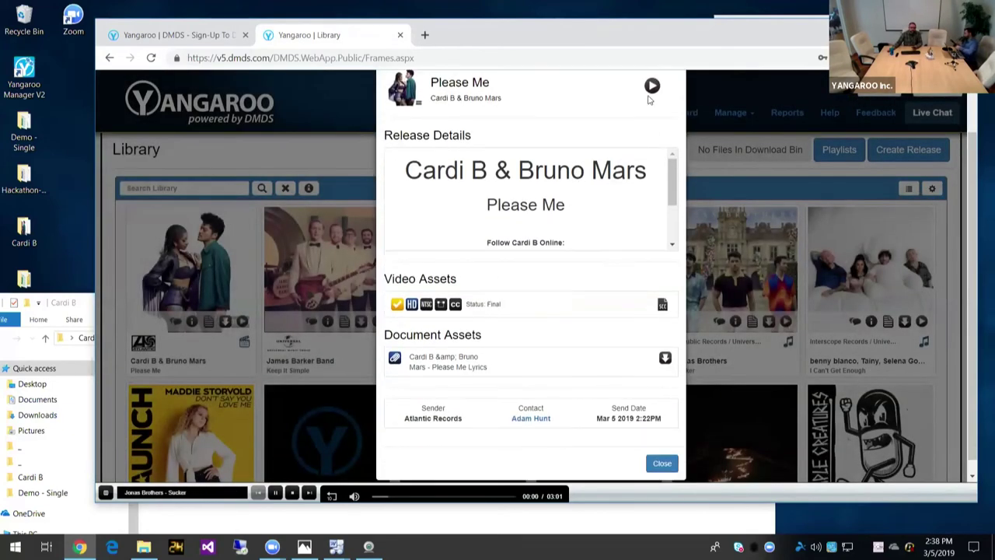
{"action": "scroll", "coordinate": [653, 99], "scroll_direction": "up", "scroll_amount": 2}
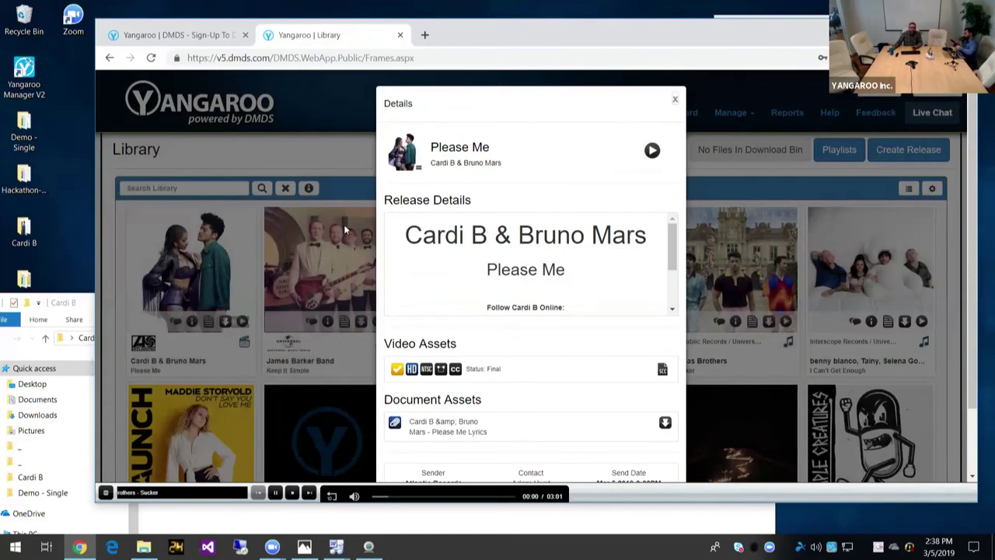
{"action": "left_click", "coordinate": [674, 103]}
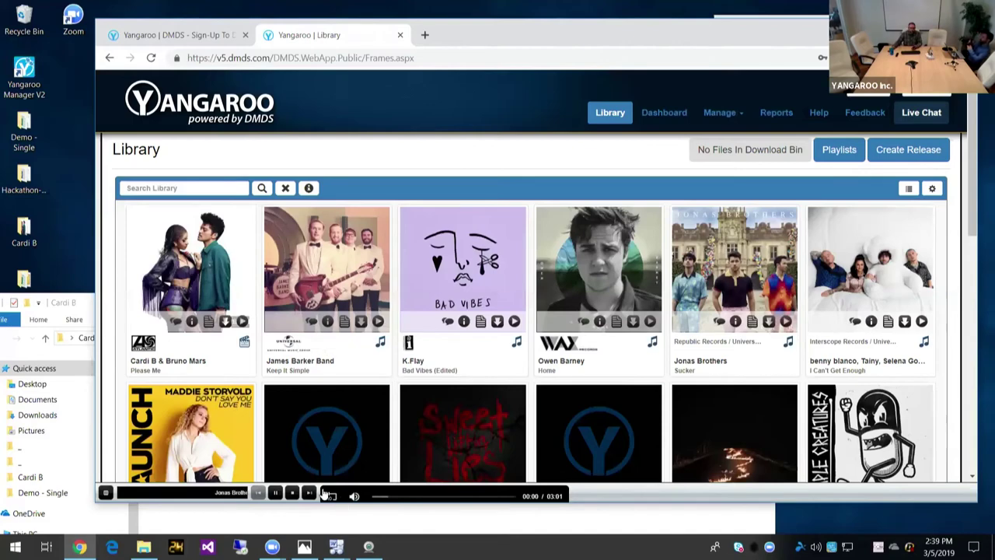
{"action": "left_click", "coordinate": [242, 322]}
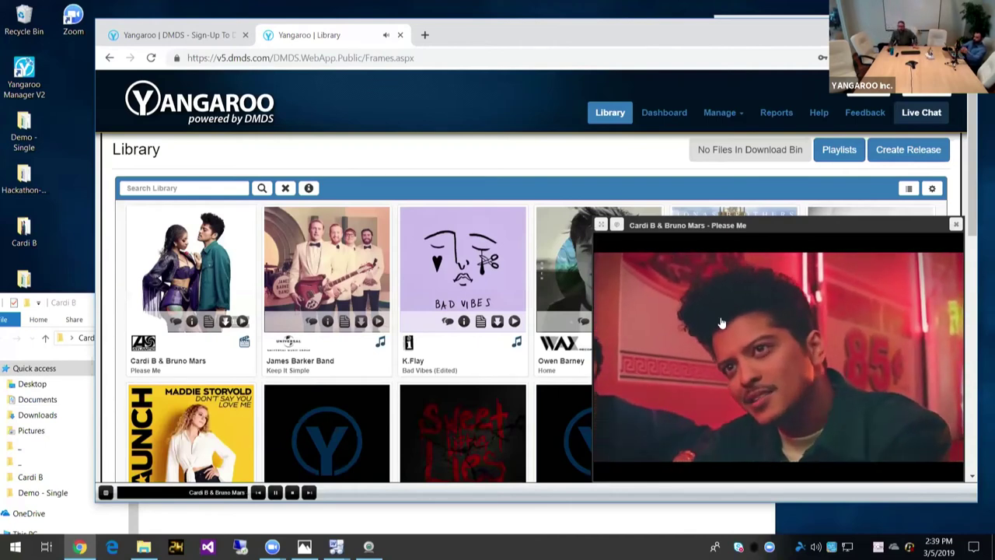
Step: Pause and close the Please Me video preview, then go to the Reports page
{"action": "mouse_move", "coordinate": [712, 378]}
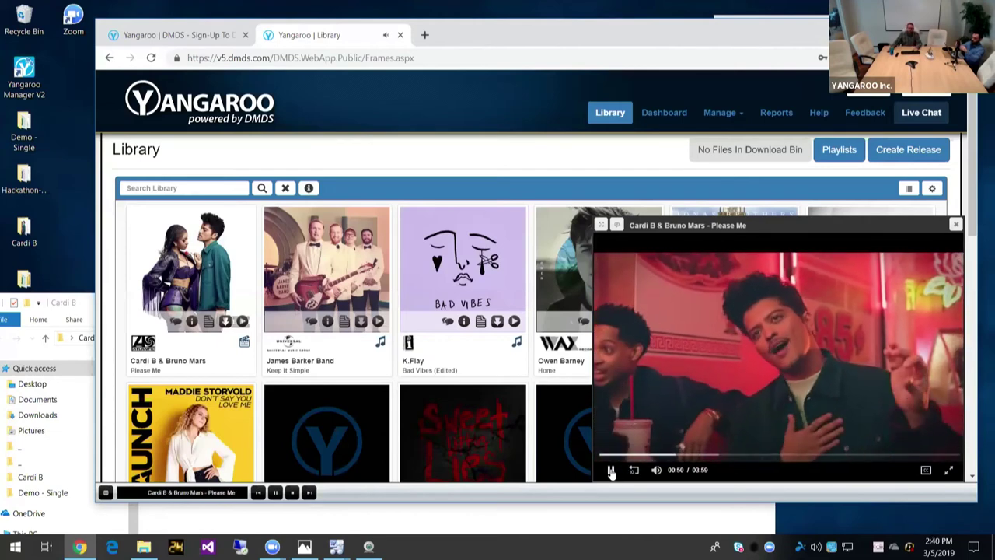
{"action": "left_click", "coordinate": [611, 469]}
{"action": "key", "text": "Escape"}
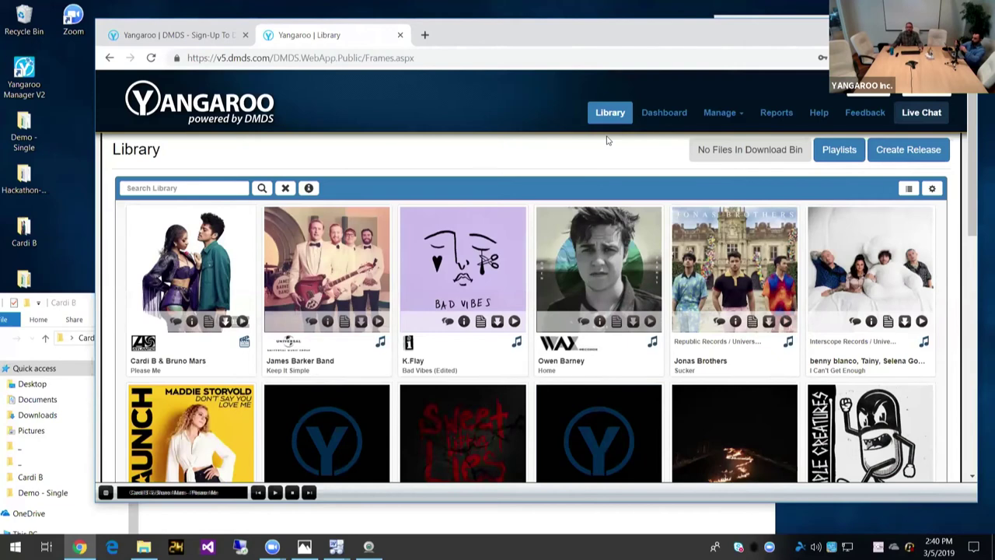
{"action": "left_click", "coordinate": [778, 114]}
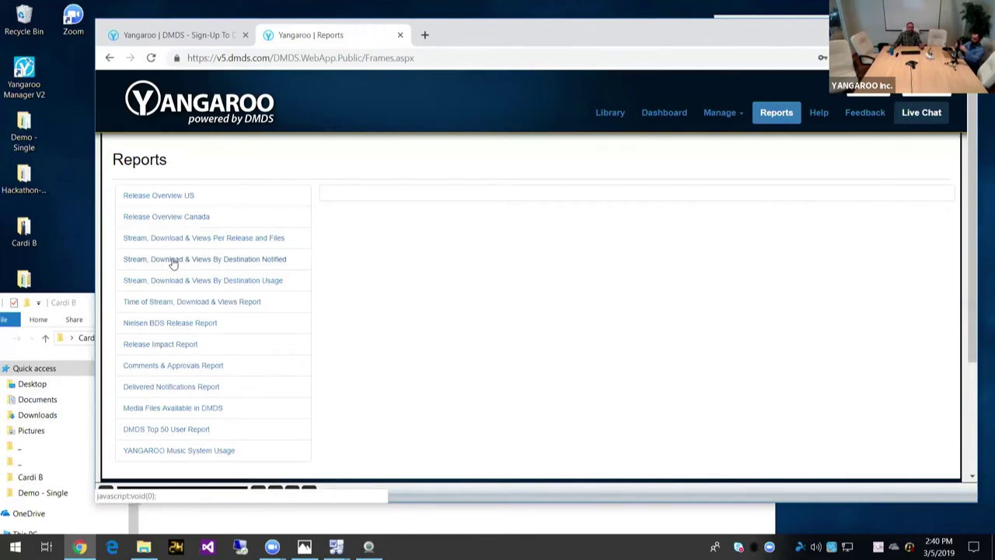
Step: Choose the Stream, Download & Views By Destination Notified report
{"action": "left_click", "coordinate": [174, 261]}
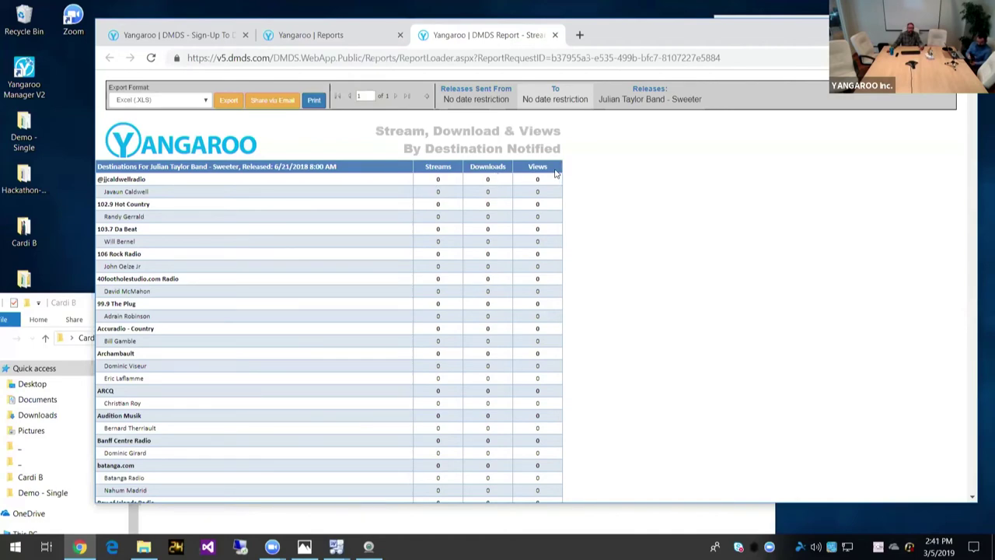
Step: Scroll through the Sweeter report to confirm every station shows zero streams, downloads and views
{"action": "scroll", "coordinate": [436, 242], "scroll_direction": "down", "scroll_amount": 6}
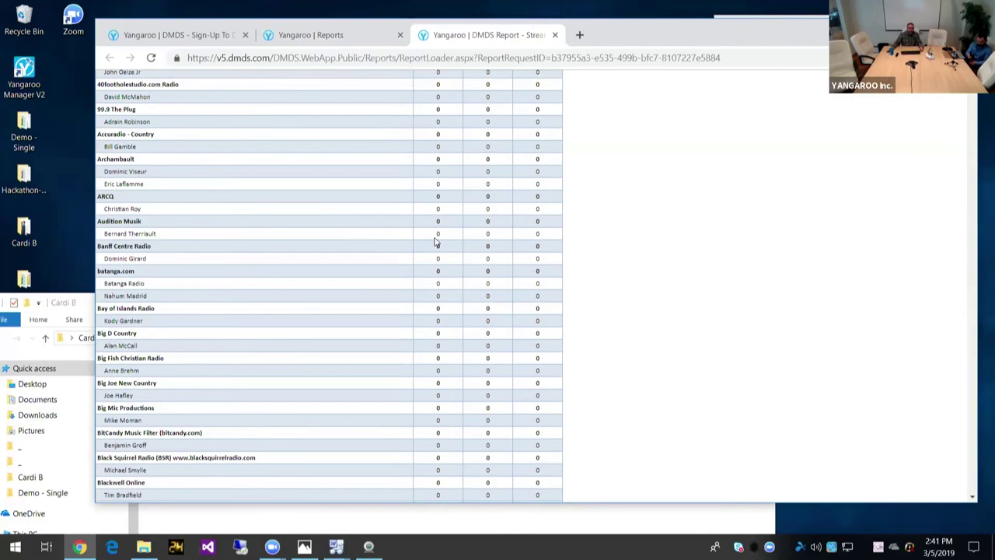
{"action": "scroll", "coordinate": [435, 242], "scroll_direction": "down", "scroll_amount": 10}
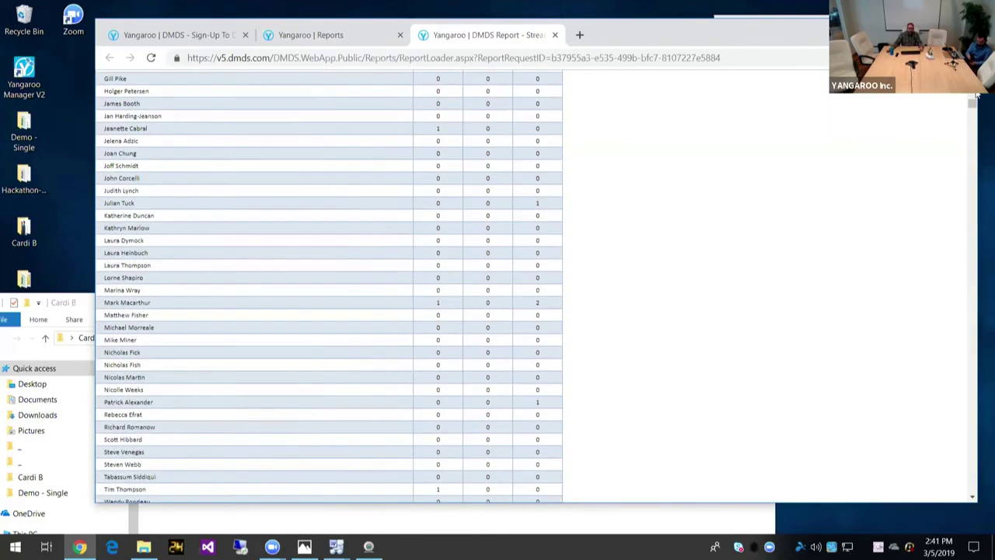
{"action": "left_click_drag", "start_coordinate": [976, 108], "coordinate": [975, 494]}
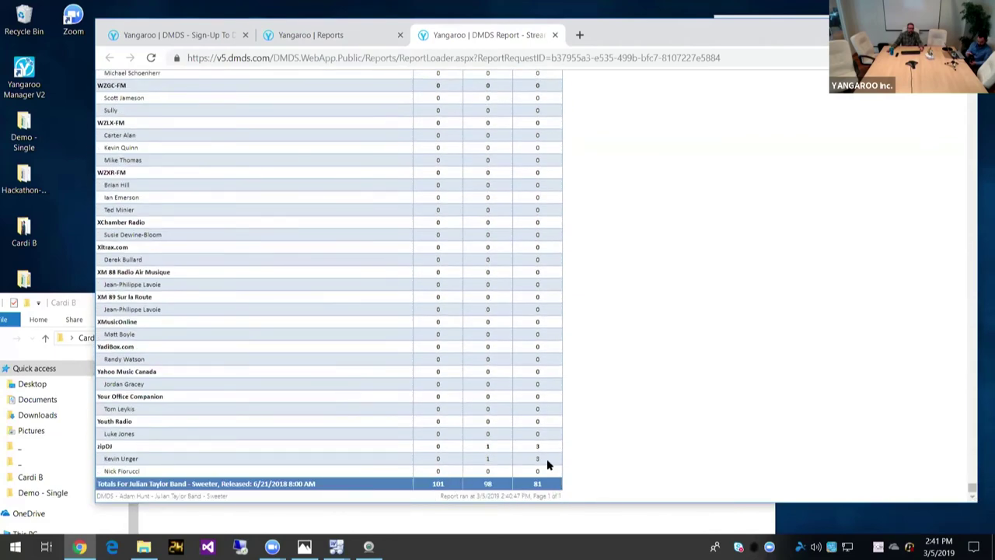
{"action": "scroll", "coordinate": [510, 386], "scroll_direction": "up", "scroll_amount": 3}
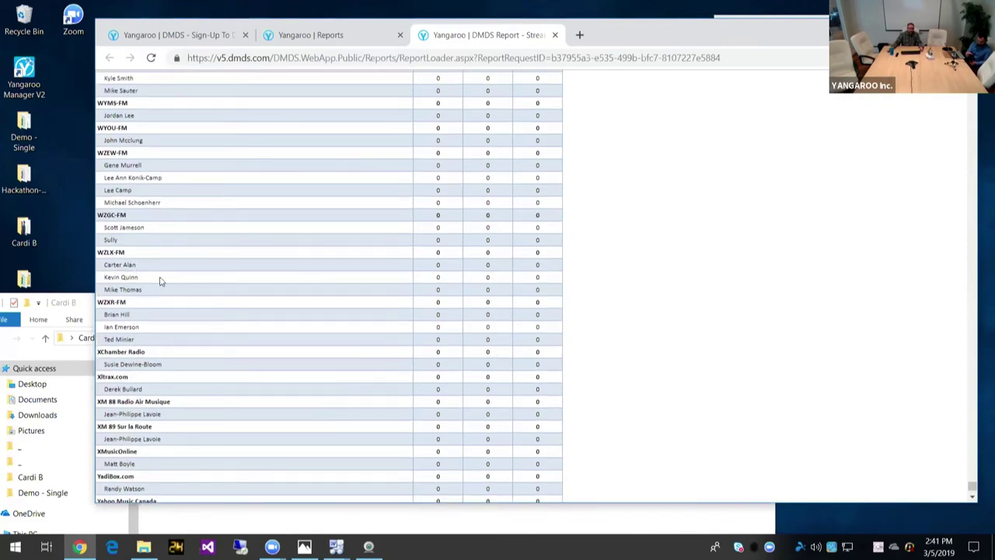
Step: Run the Release Overview US report for All Releases
{"action": "left_click", "coordinate": [326, 35]}
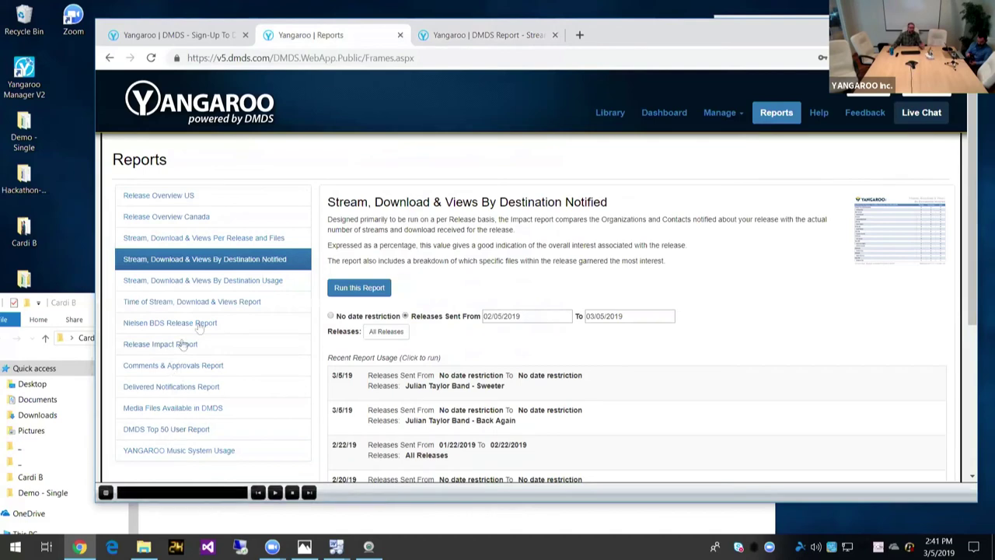
{"action": "left_click", "coordinate": [160, 197]}
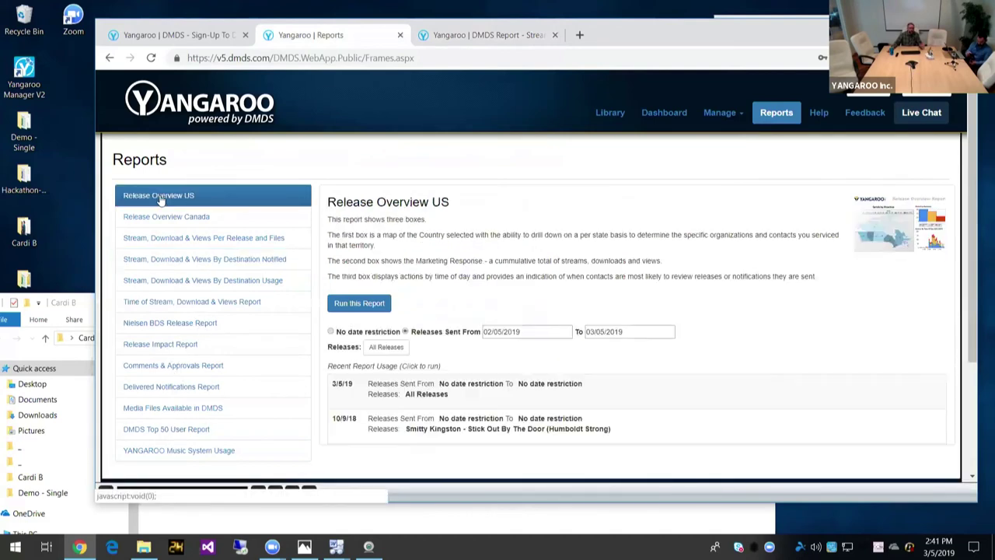
{"action": "left_click", "coordinate": [433, 401]}
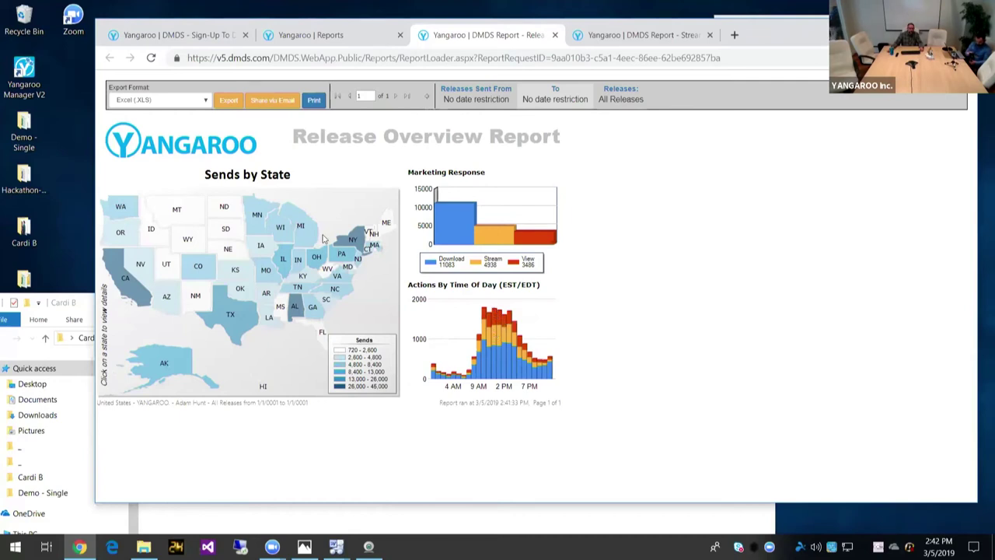
Step: Drill into New York to review its destinations and notification counts, then return to Reports
{"action": "mouse_move", "coordinate": [353, 244]}
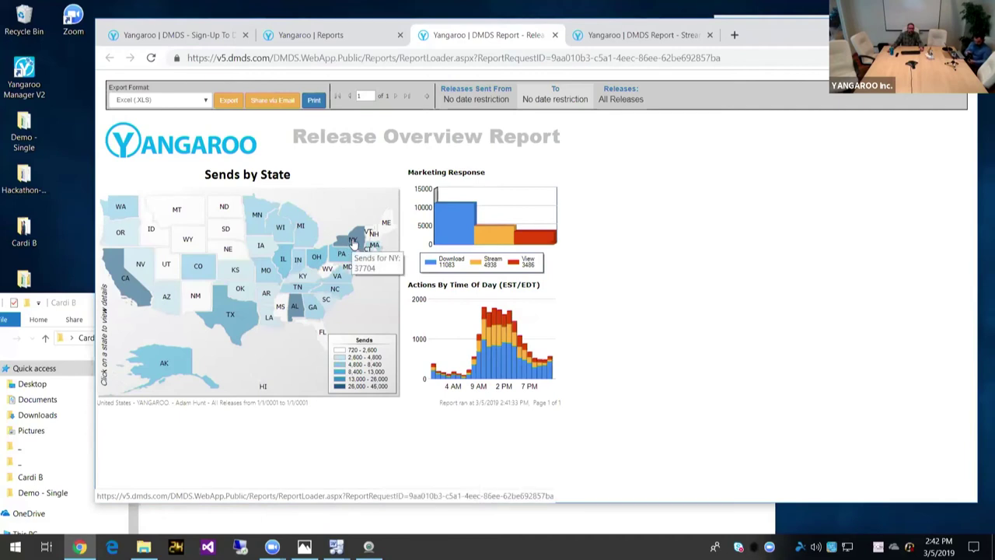
{"action": "left_click", "coordinate": [354, 244]}
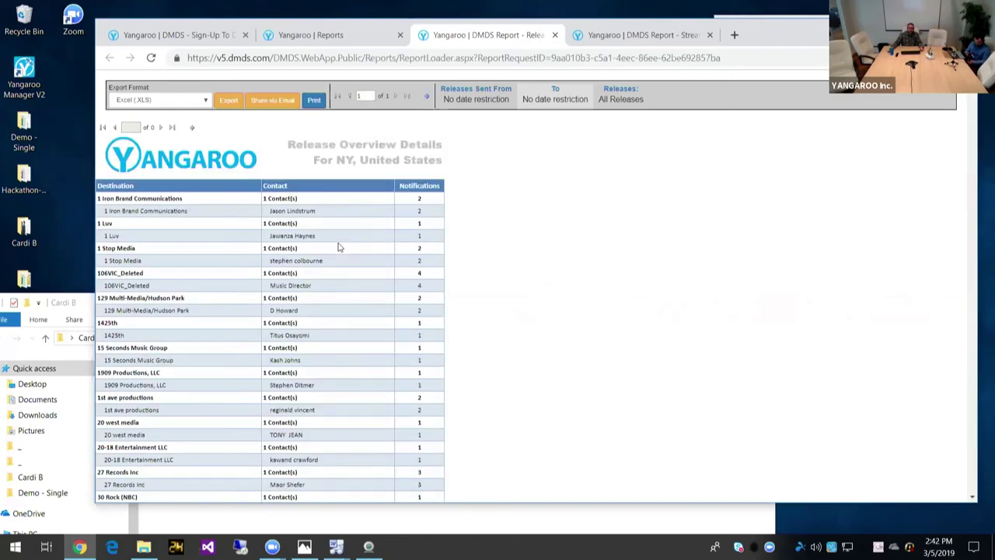
{"action": "scroll", "coordinate": [339, 247], "scroll_direction": "down", "scroll_amount": 6}
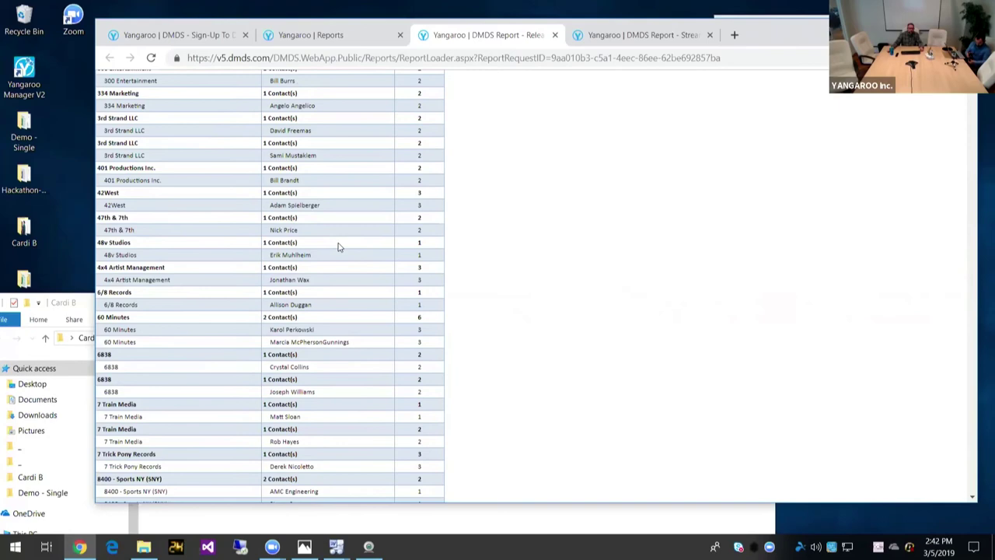
{"action": "scroll", "coordinate": [338, 247], "scroll_direction": "down", "scroll_amount": 3}
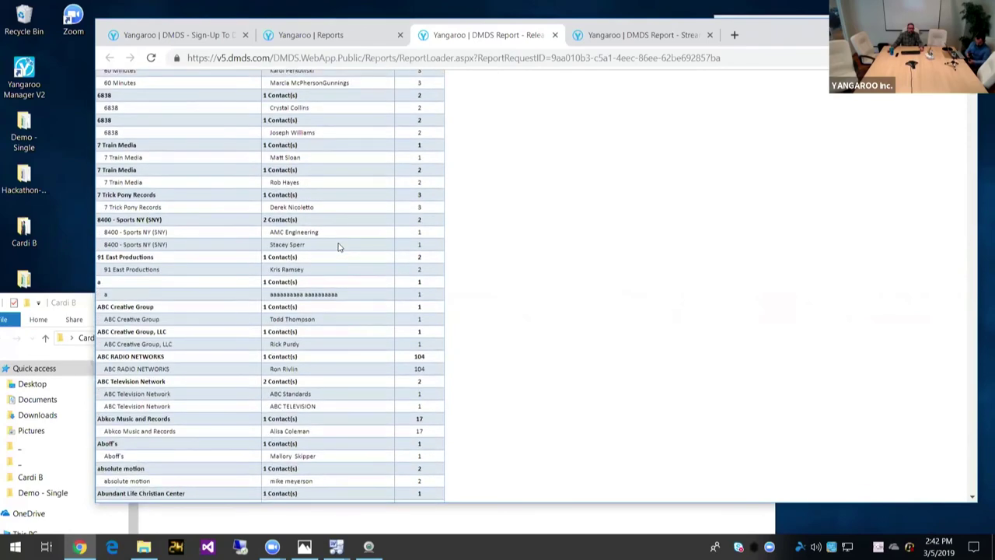
{"action": "scroll", "coordinate": [338, 247], "scroll_direction": "up", "scroll_amount": 10}
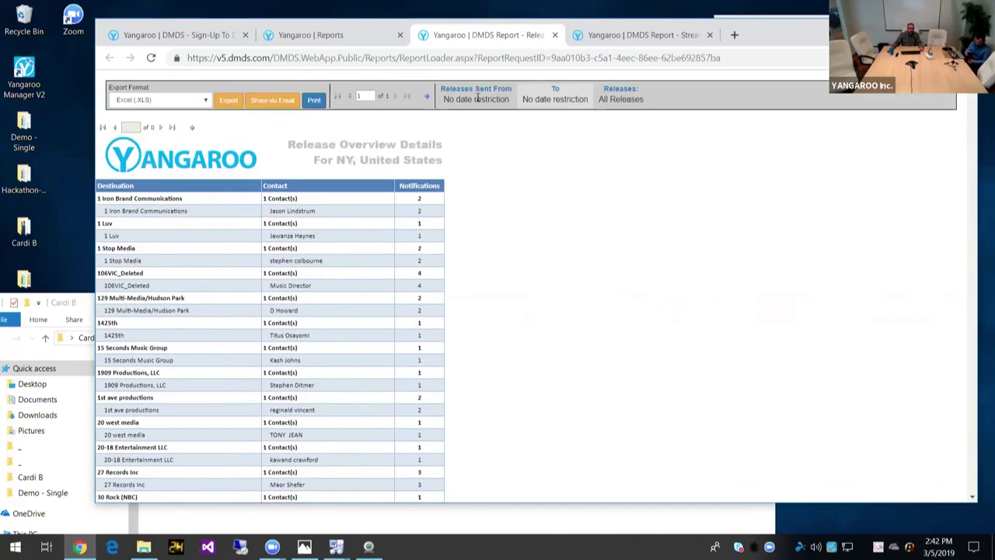
{"action": "left_click", "coordinate": [354, 36]}
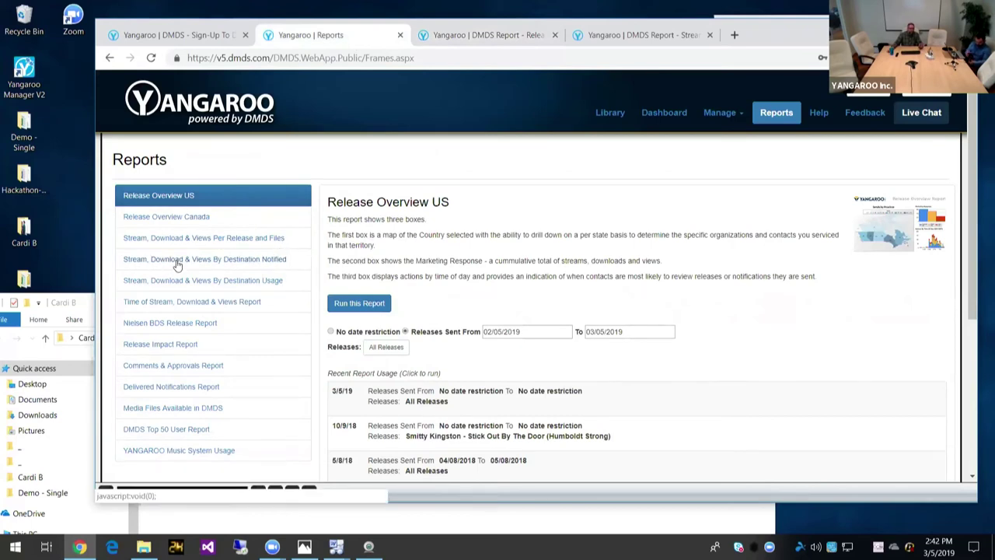
Step: Run the Time of Stream, Download & Views report for We Beefin'?, showing 106 accesses, then leave it
{"action": "left_click", "coordinate": [165, 303]}
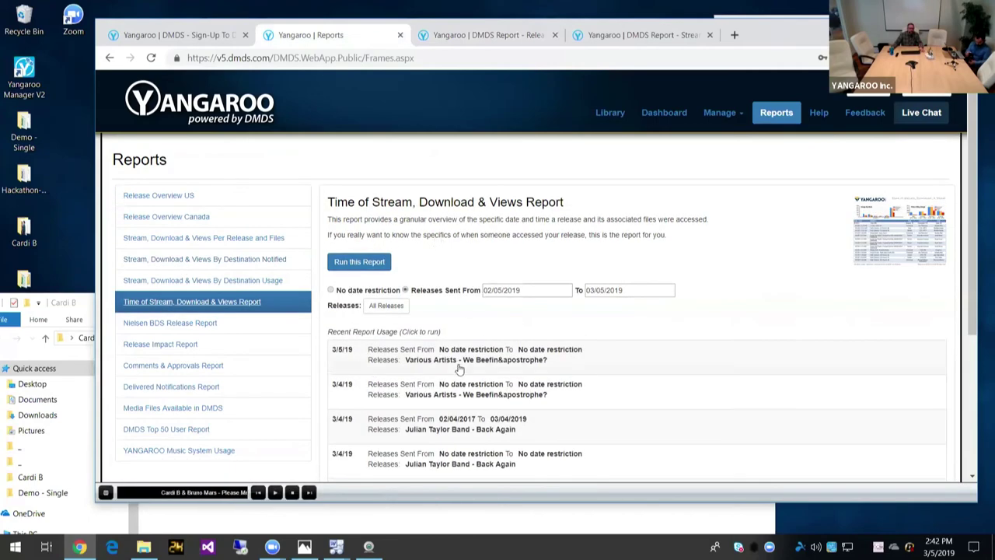
{"action": "left_click", "coordinate": [457, 365]}
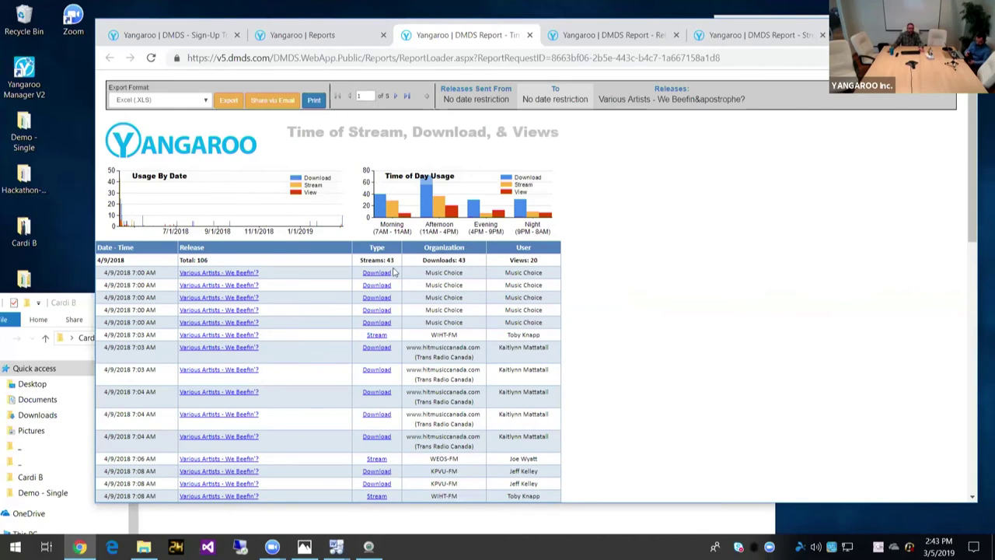
{"action": "scroll", "coordinate": [394, 271], "scroll_direction": "down", "scroll_amount": 1}
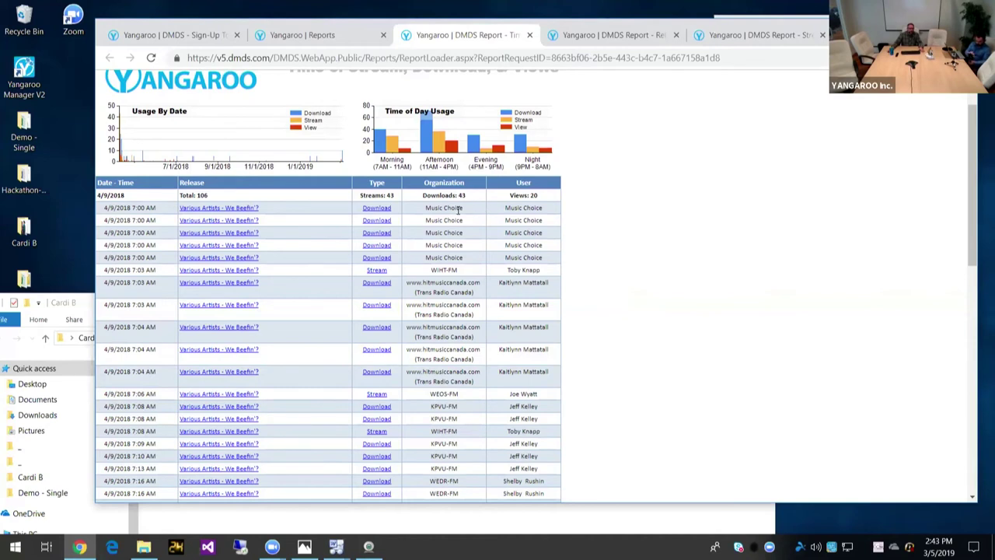
{"action": "scroll", "coordinate": [204, 230], "scroll_direction": "down", "scroll_amount": 1}
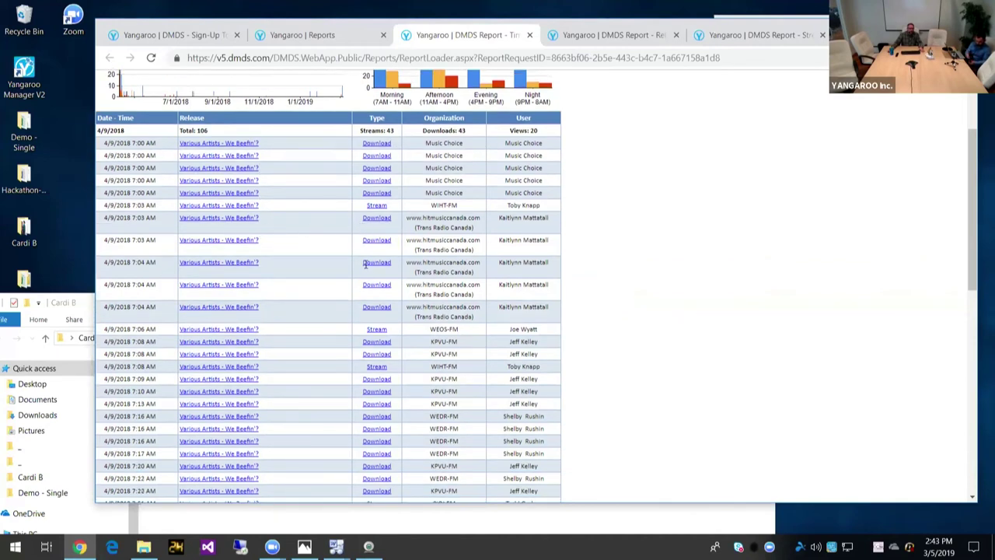
{"action": "scroll", "coordinate": [509, 259], "scroll_direction": "down", "scroll_amount": 1}
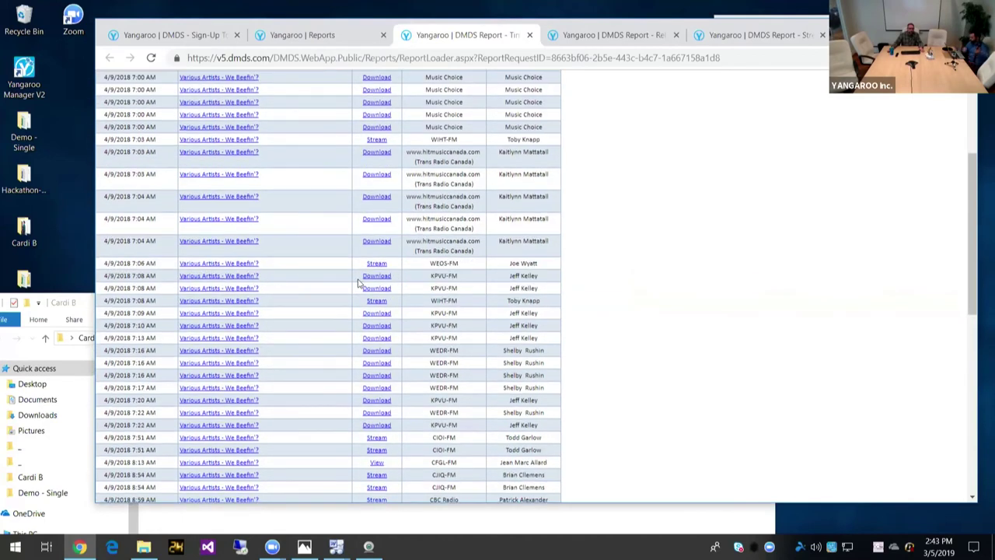
{"action": "scroll", "coordinate": [359, 283], "scroll_direction": "down", "scroll_amount": 2}
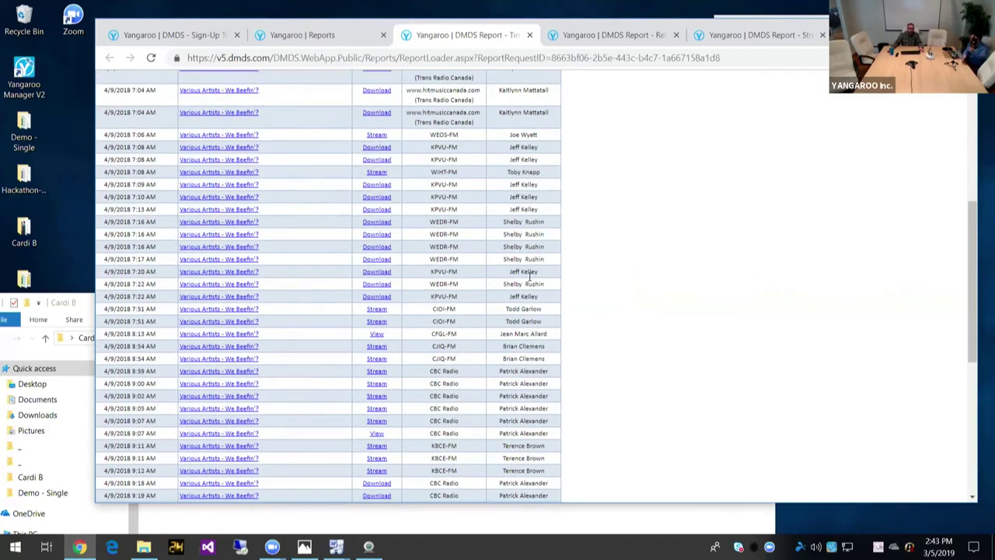
{"action": "scroll", "coordinate": [480, 360], "scroll_direction": "up", "scroll_amount": 3}
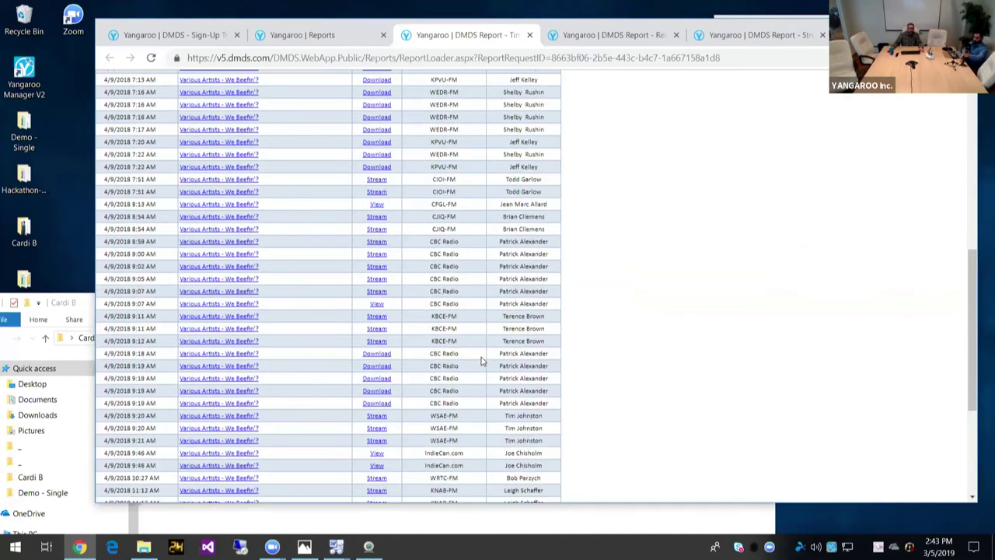
{"action": "scroll", "coordinate": [481, 360], "scroll_direction": "up", "scroll_amount": 2}
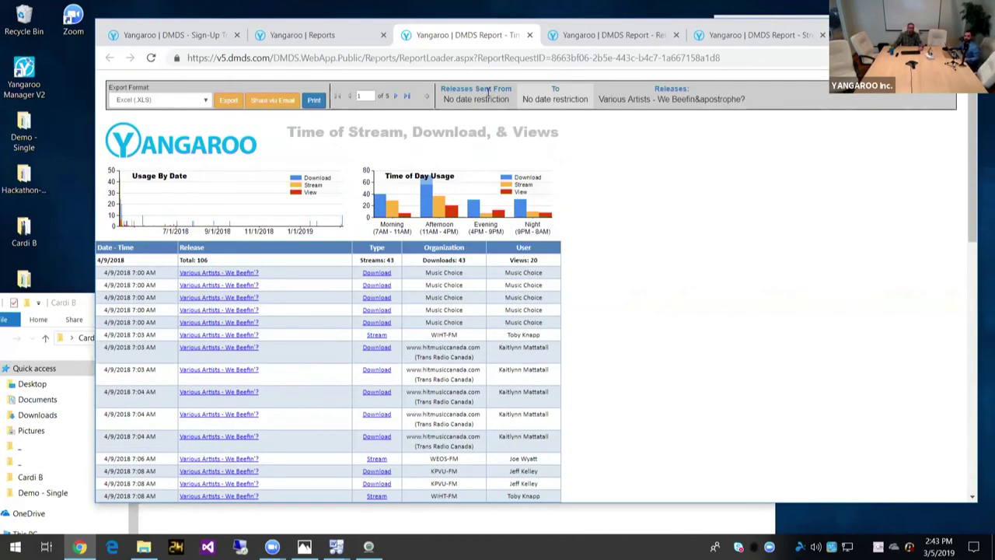
{"action": "left_click", "coordinate": [331, 37]}
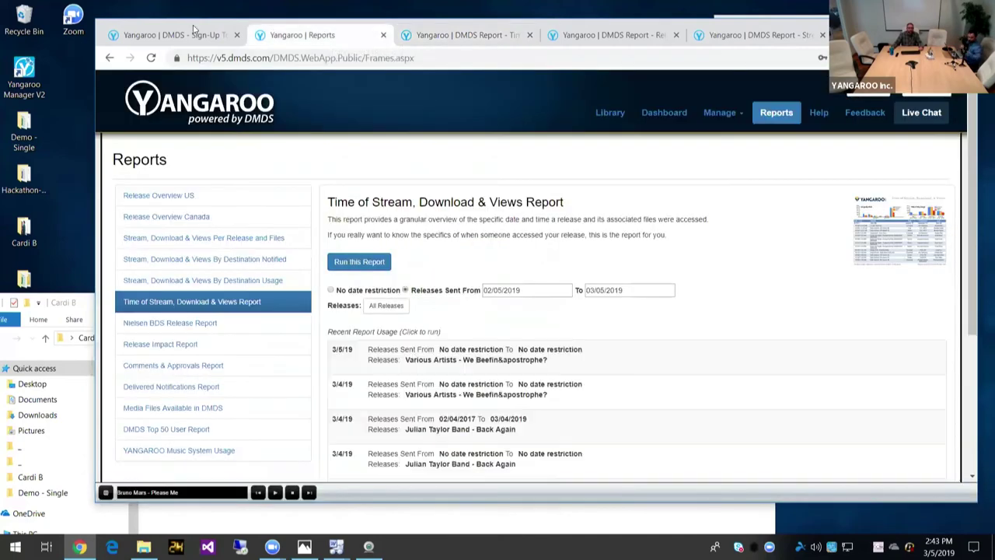
{"action": "left_click", "coordinate": [191, 35]}
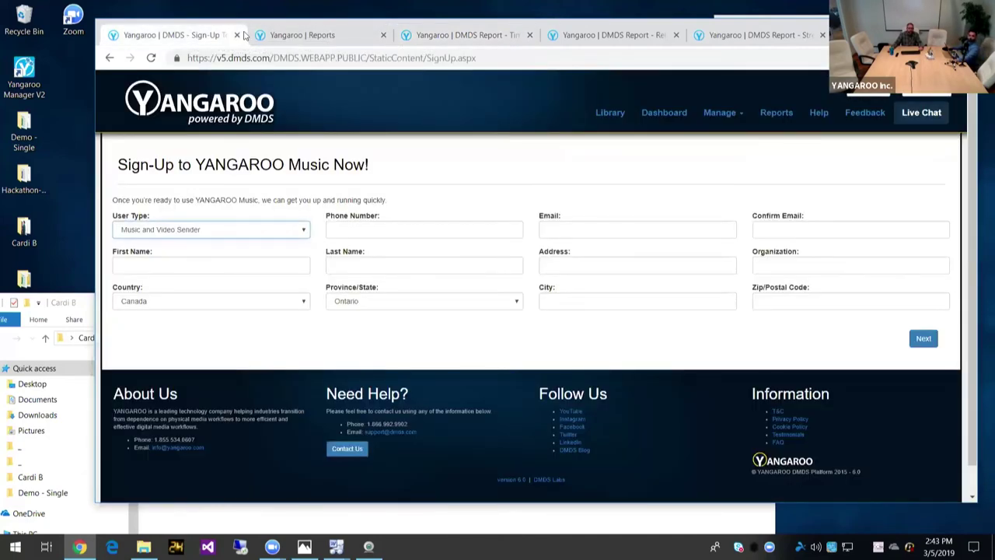
Step: Leave the Sign-Up page for the Reports tab, then switch to the DMDS Report tab
{"action": "left_click", "coordinate": [344, 39]}
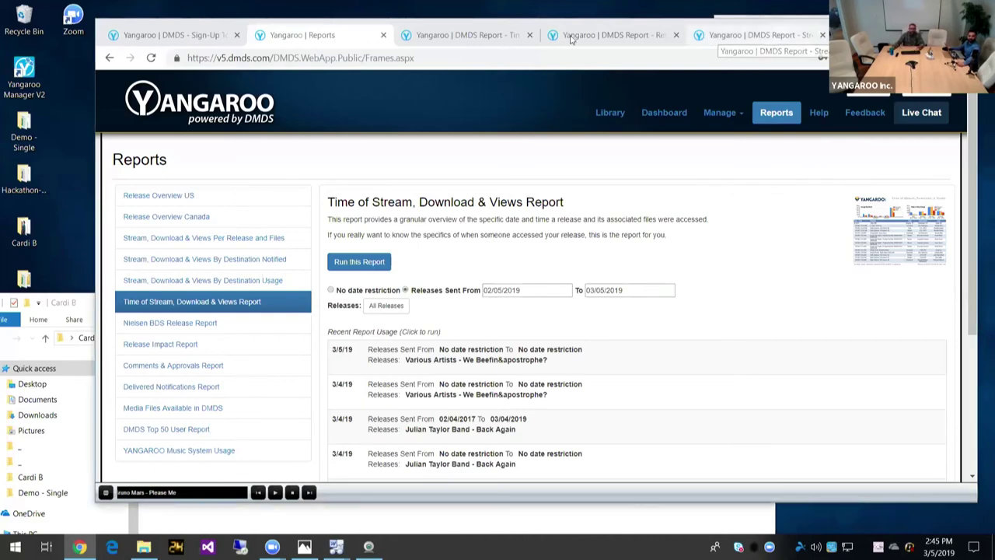
{"action": "left_click", "coordinate": [778, 38]}
Step: Load yangaroo.com/music, correcting the misspelled 'musiic' address that gave Page Not Found
{"action": "left_click", "coordinate": [498, 60]}
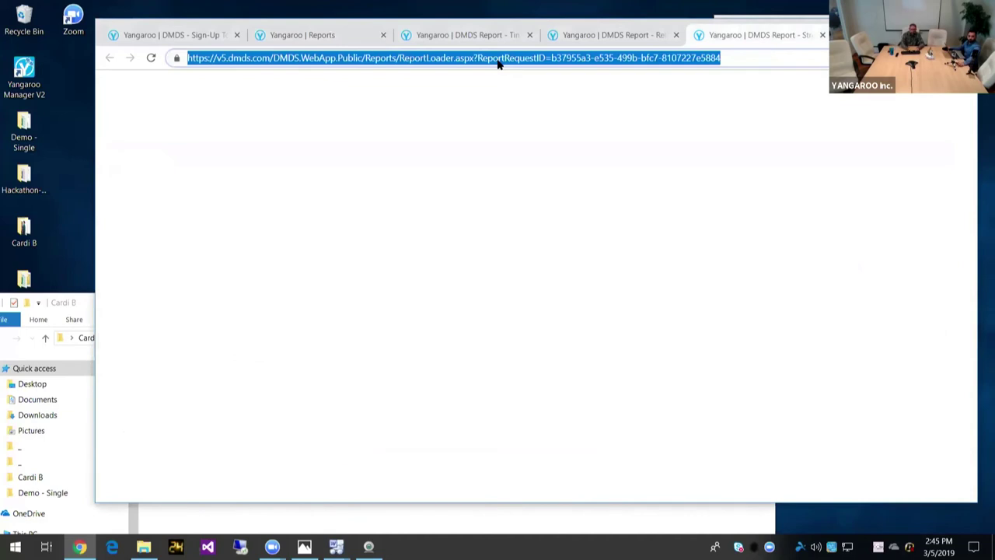
{"action": "type", "text": "a"}
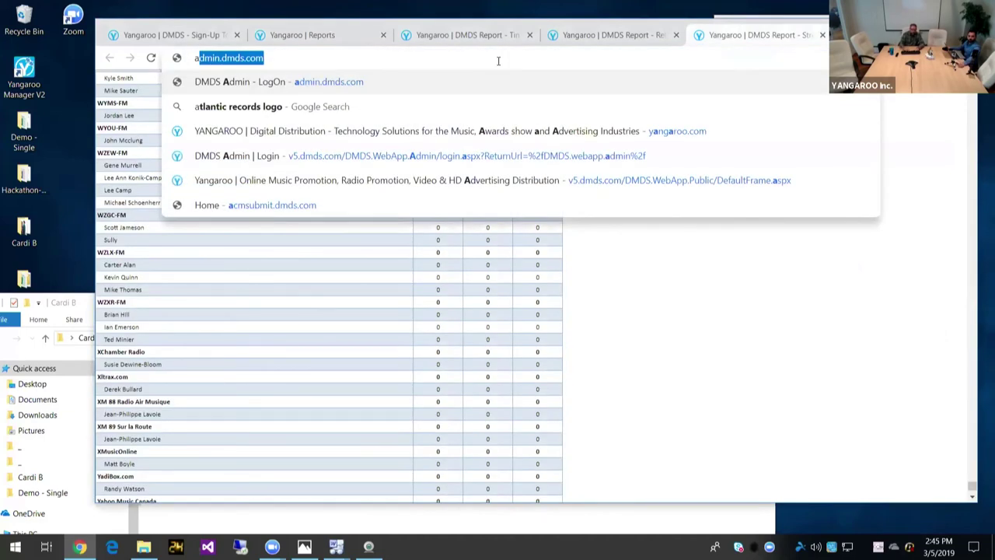
{"action": "type", "text": "garoo"}
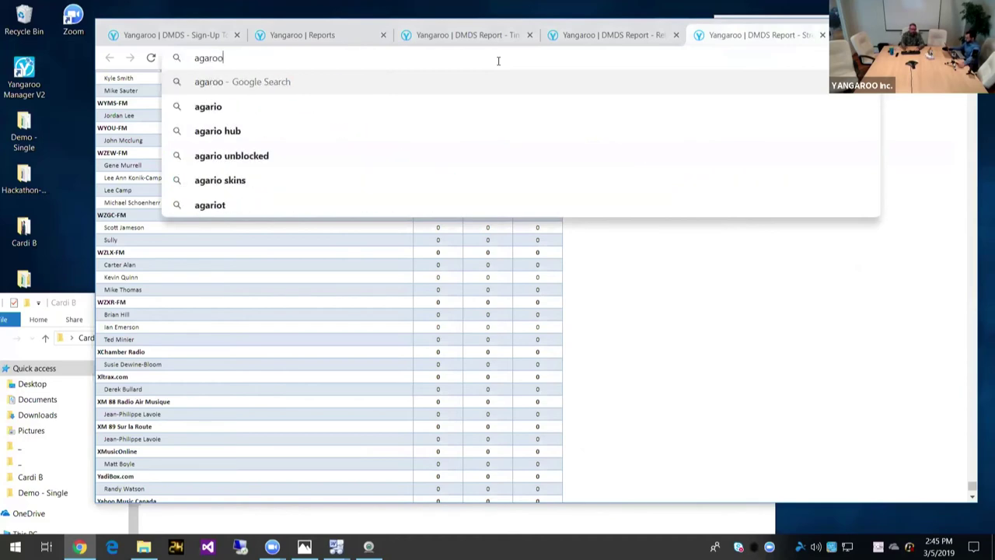
{"action": "key", "text": "BackSpace"}
{"action": "key", "text": "BackSpace"}
{"action": "key", "text": "BackSpace"}
{"action": "key", "text": "BackSpace"}
{"action": "key", "text": "BackSpace"}
{"action": "key", "text": "BackSpace"}
{"action": "type", "text": "ya"}
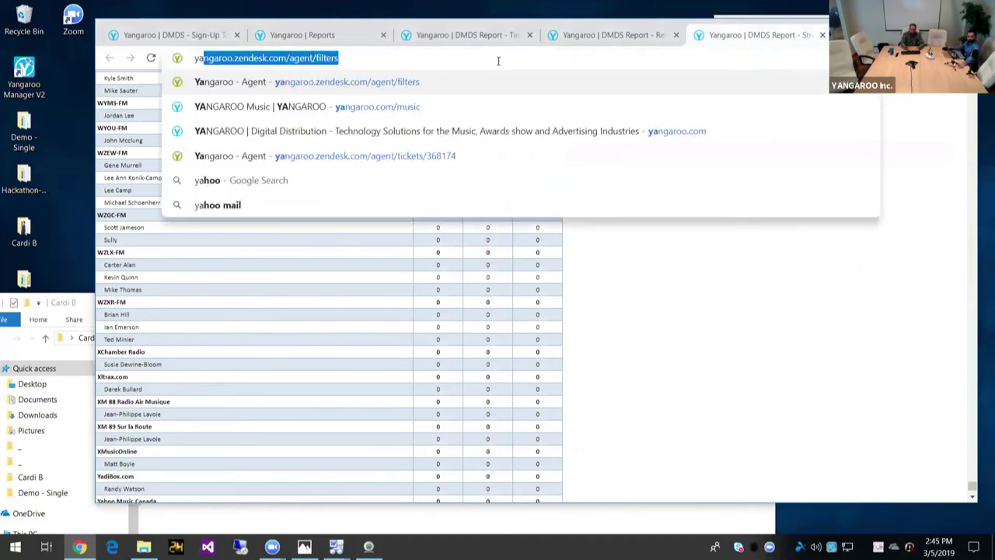
{"action": "type", "text": "ngaroo.co"}
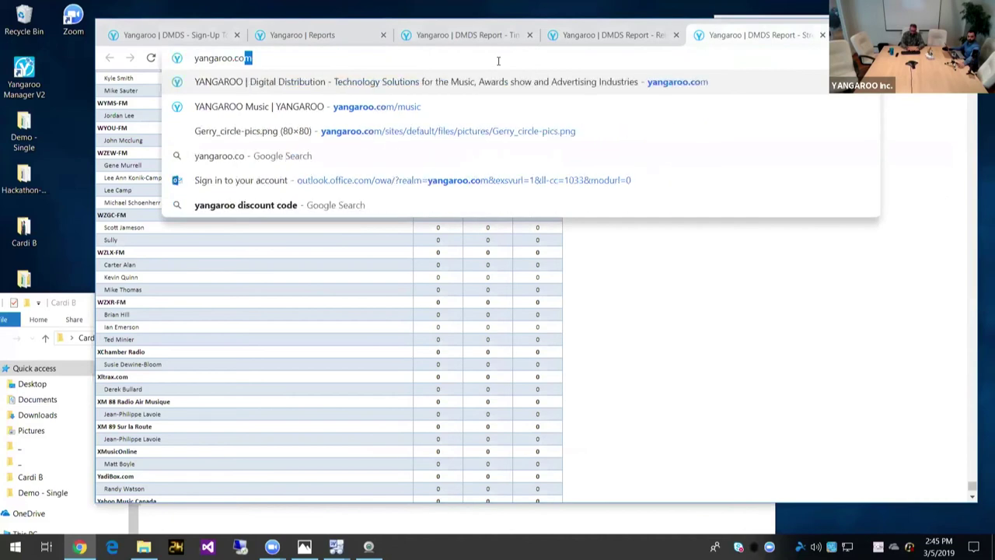
{"action": "type", "text": "m/musiic"}
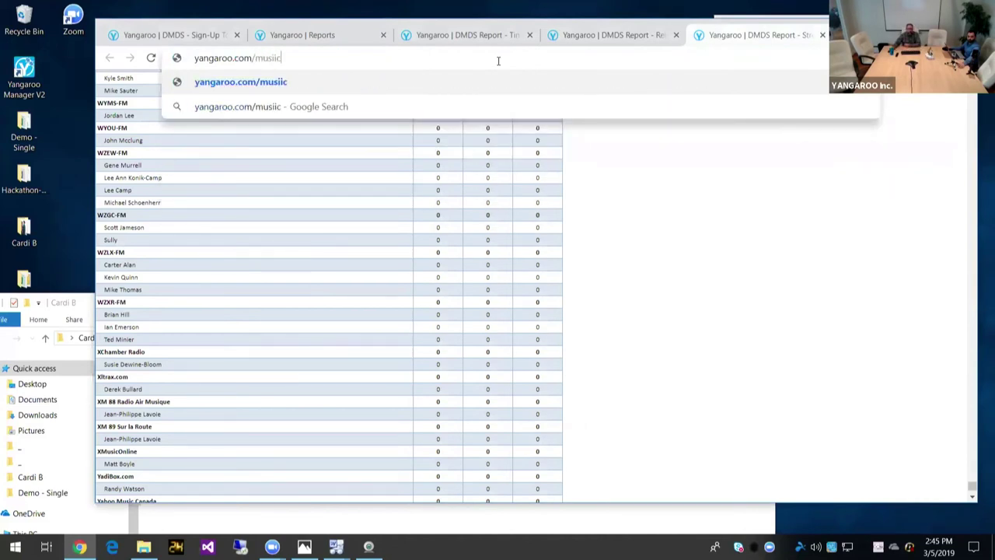
{"action": "key", "text": "Return"}
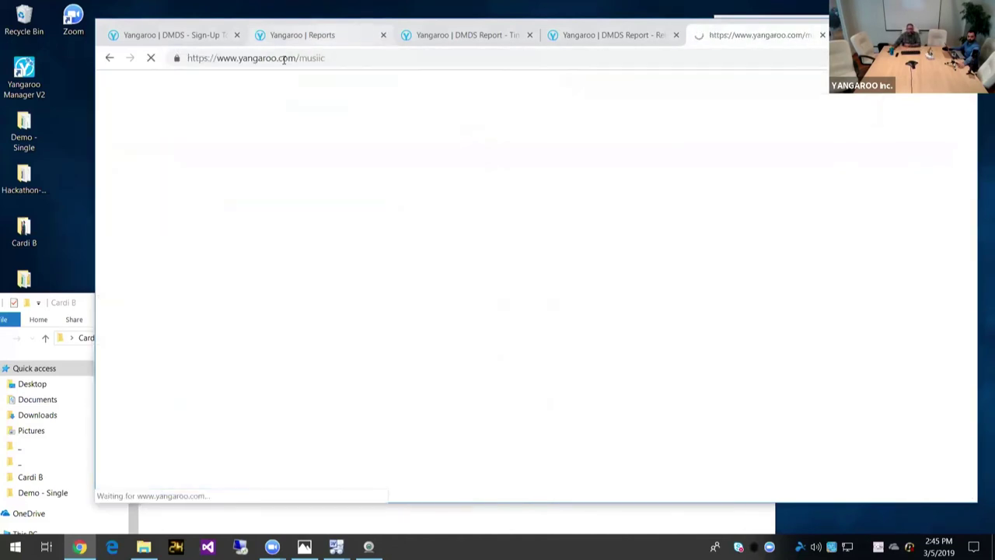
{"action": "left_click", "coordinate": [327, 57]}
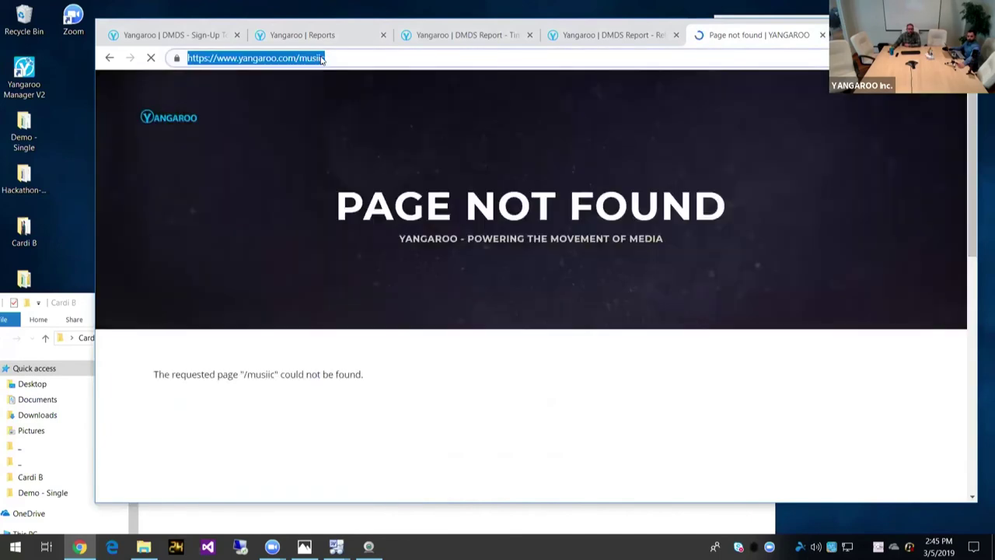
{"action": "left_click", "coordinate": [324, 57]}
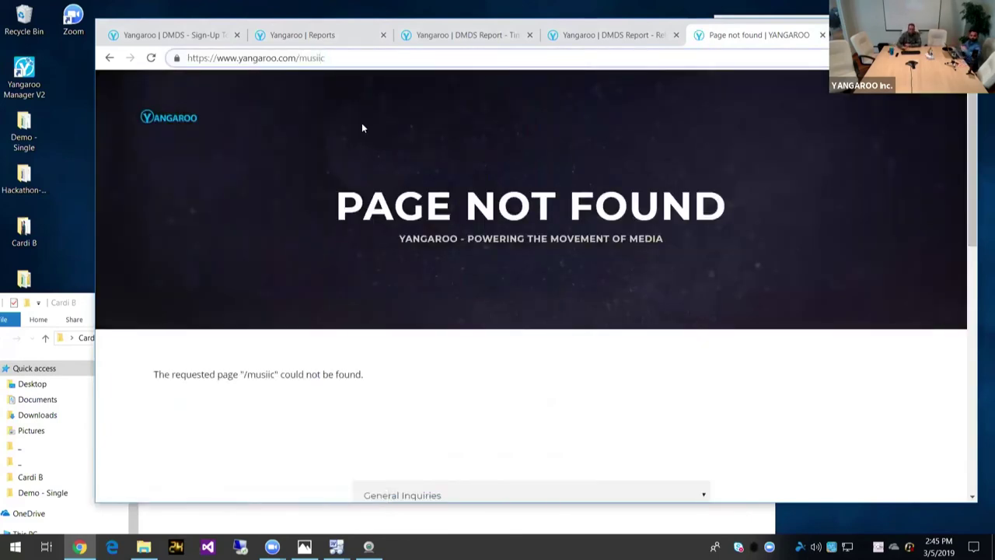
{"action": "key", "text": "BackSpace"}
{"action": "key", "text": "Return"}
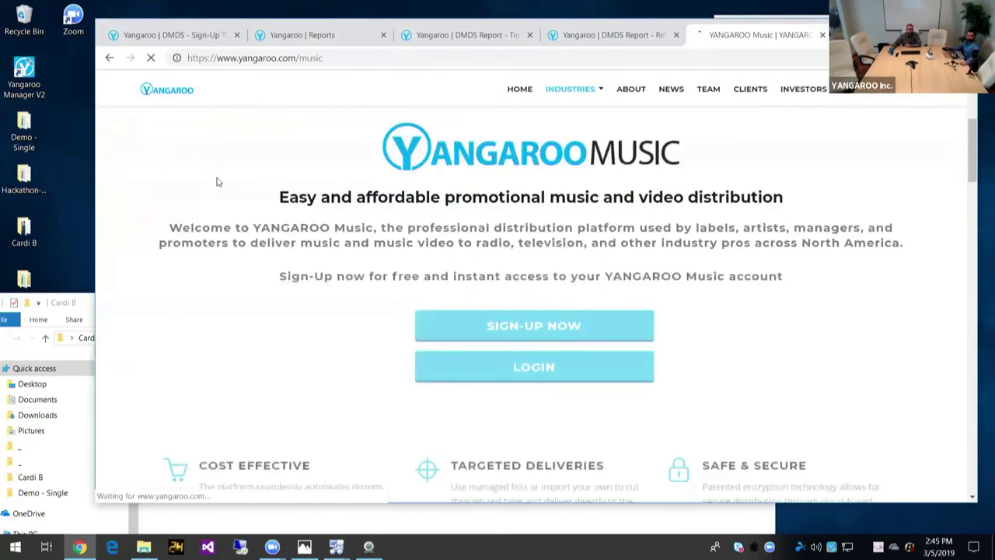
Step: Scroll to the $0 Basic and $99-per-month Pro plans and the 'Why Go Pro?' list
{"action": "scroll", "coordinate": [218, 182], "scroll_direction": "down", "scroll_amount": 2}
{"action": "scroll", "coordinate": [218, 182], "scroll_direction": "down", "scroll_amount": 12}
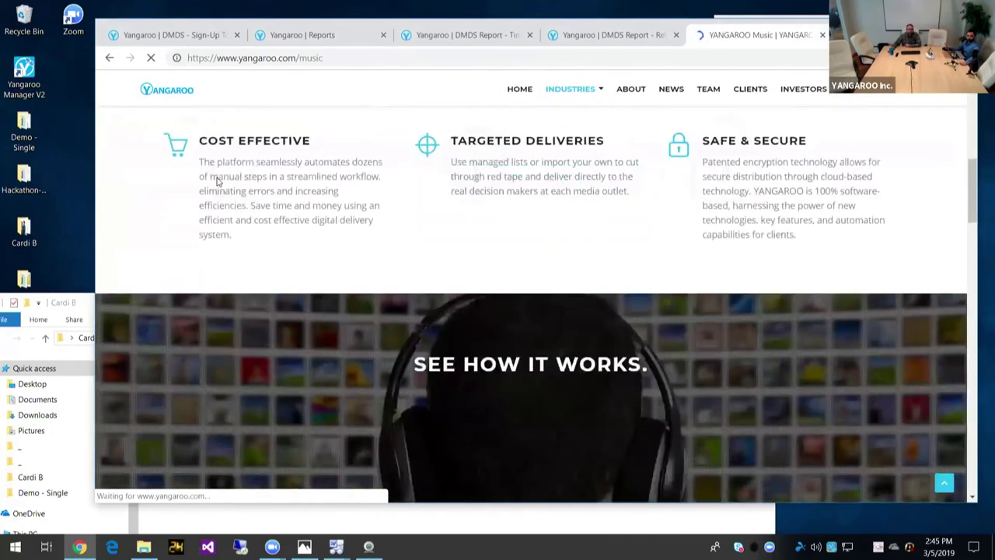
{"action": "scroll", "coordinate": [217, 182], "scroll_direction": "down", "scroll_amount": 8}
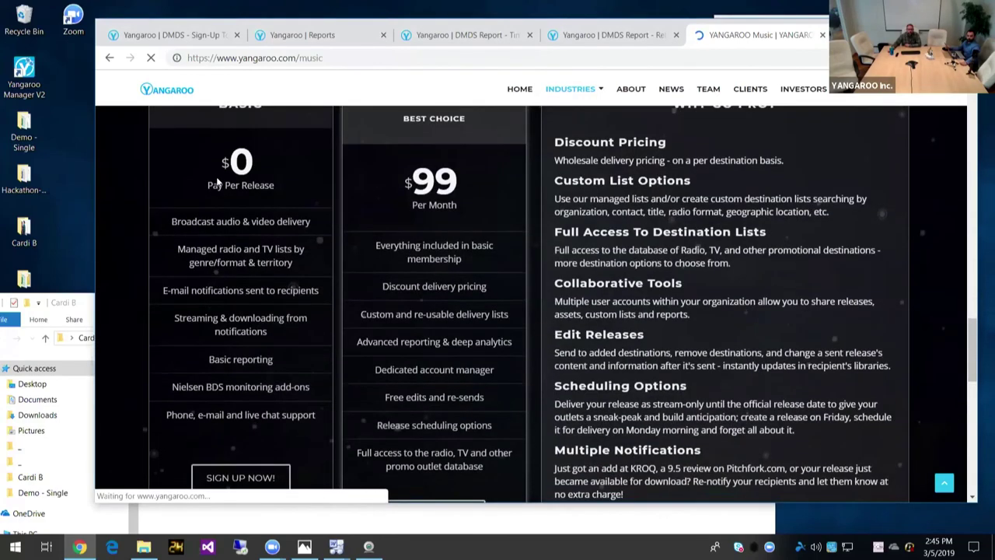
{"action": "scroll", "coordinate": [248, 175], "scroll_direction": "up", "scroll_amount": 1}
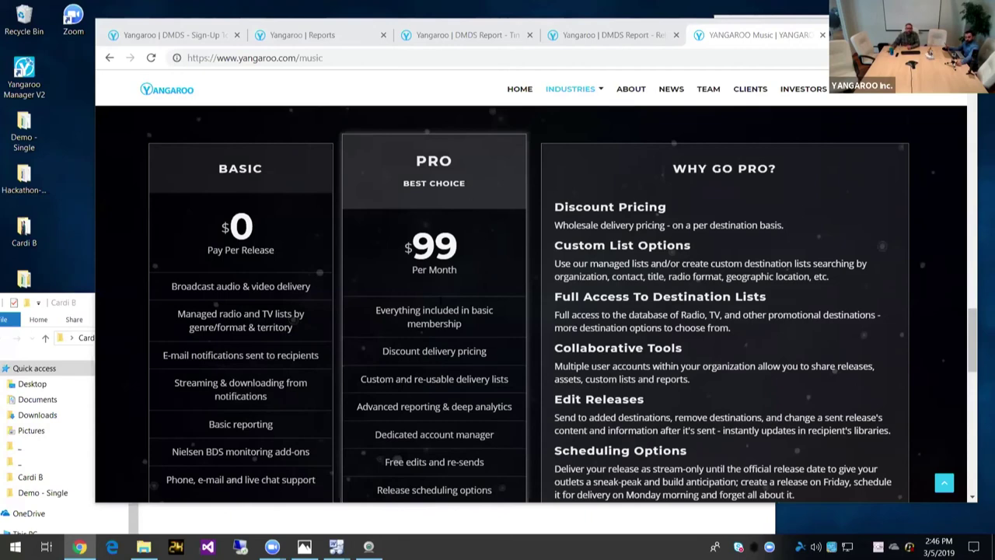
{"action": "scroll", "coordinate": [531, 304], "scroll_direction": "down", "scroll_amount": 1}
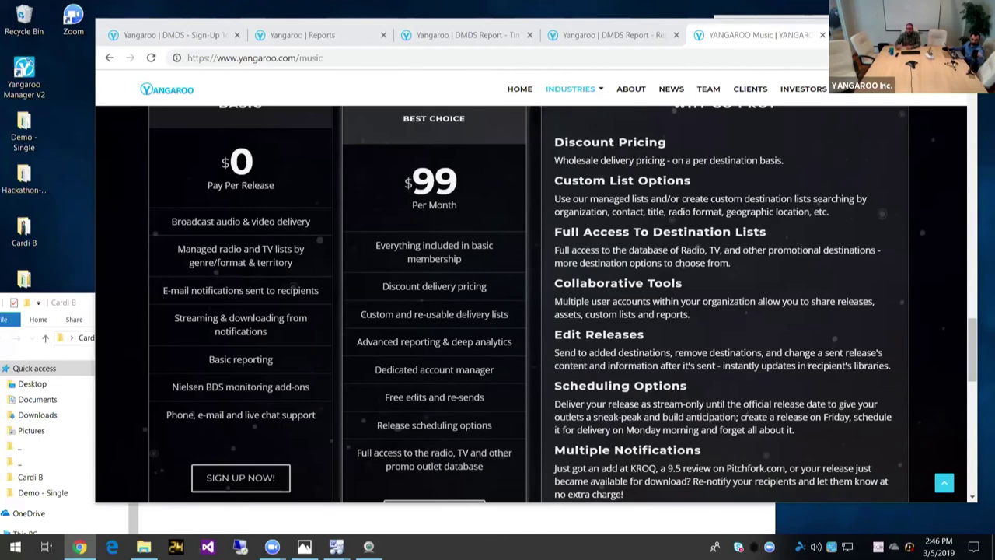
{"action": "scroll", "coordinate": [532, 303], "scroll_direction": "up", "scroll_amount": 2}
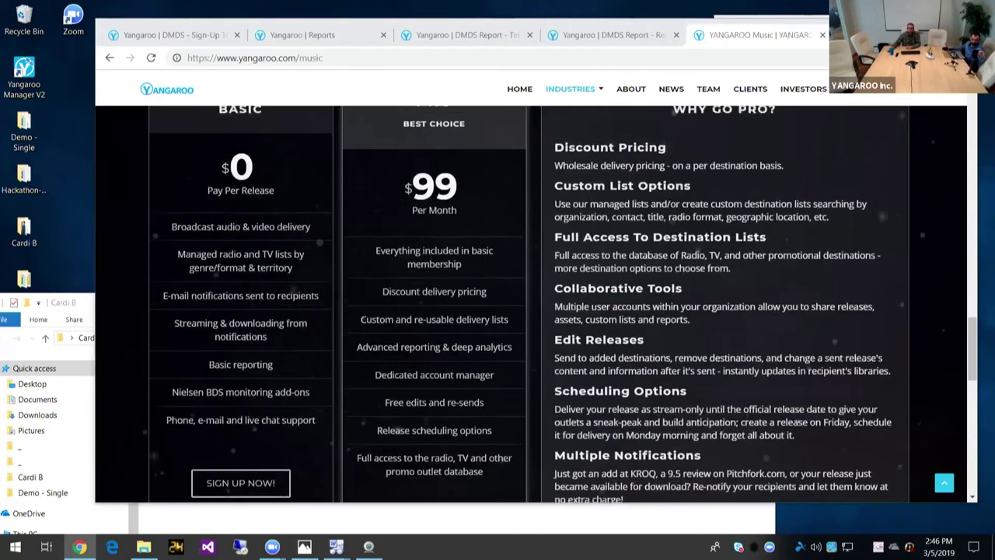
{"action": "scroll", "coordinate": [532, 303], "scroll_direction": "down", "scroll_amount": 1}
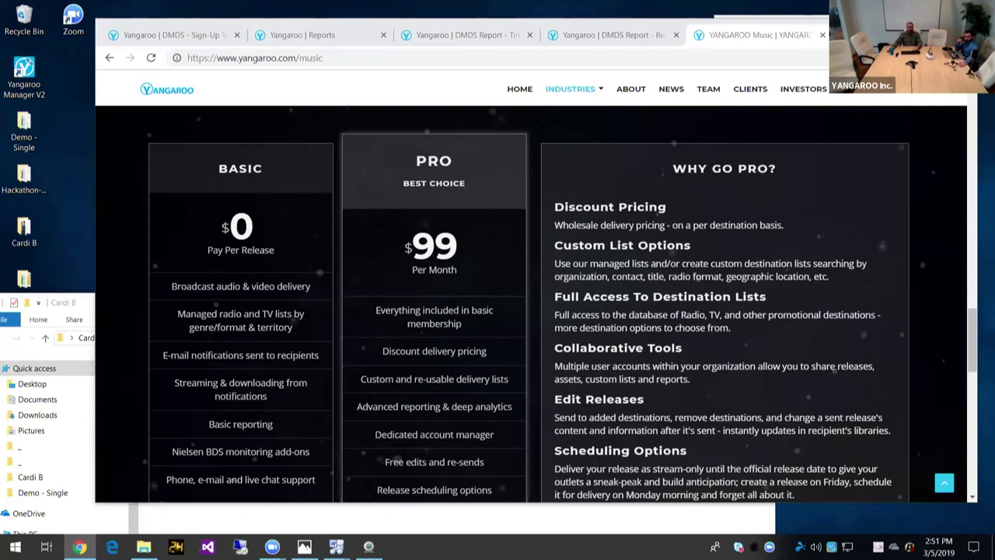
Step: Open yangaroo.com/uploads in a new browser tab
{"action": "key", "text": "ctrl+t"}
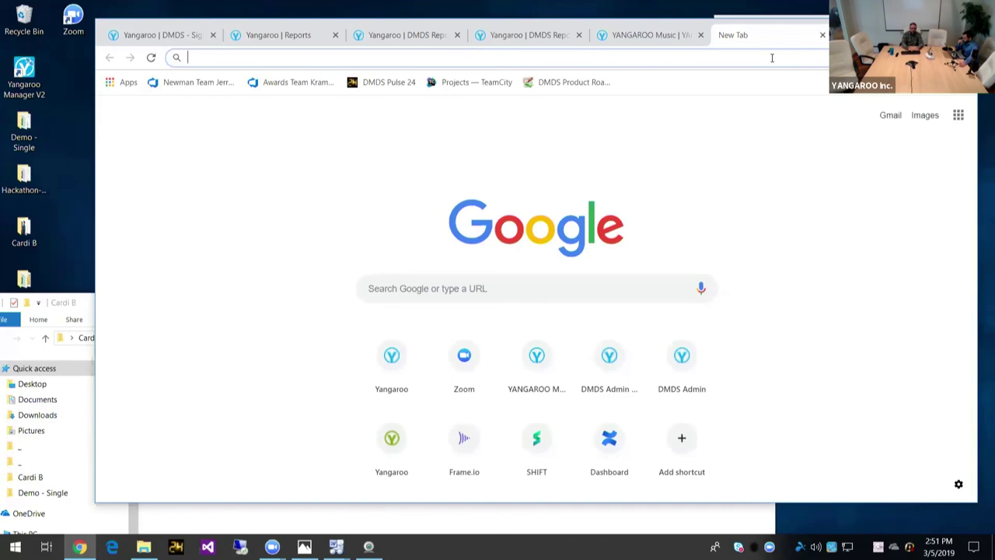
{"action": "type", "text": "yanga"}
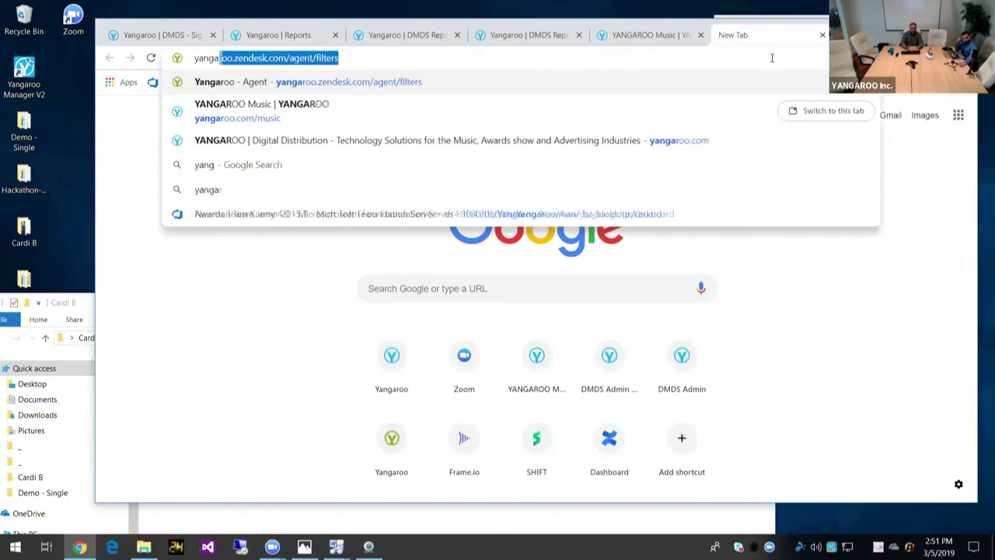
{"action": "type", "text": "roo.com"}
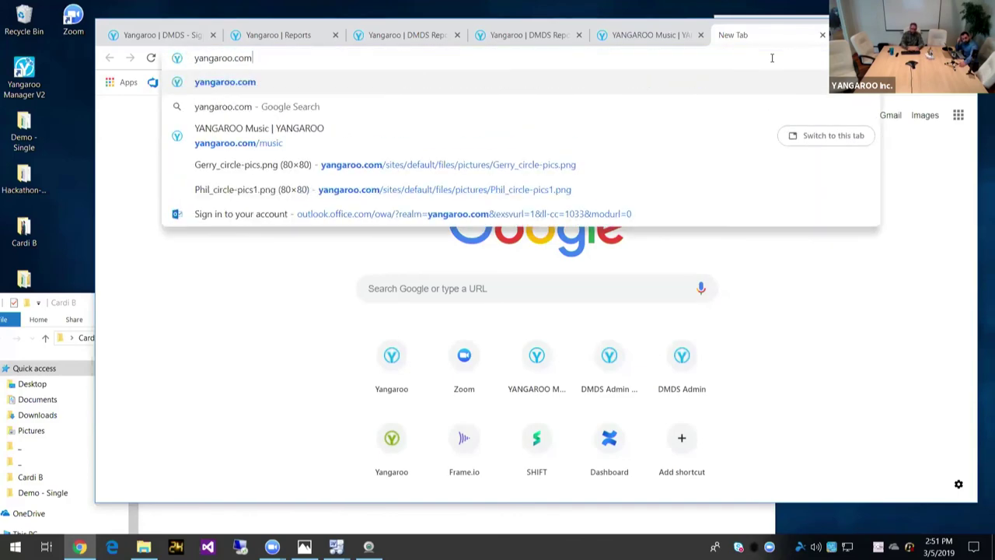
{"action": "type", "text": "/uploads"}
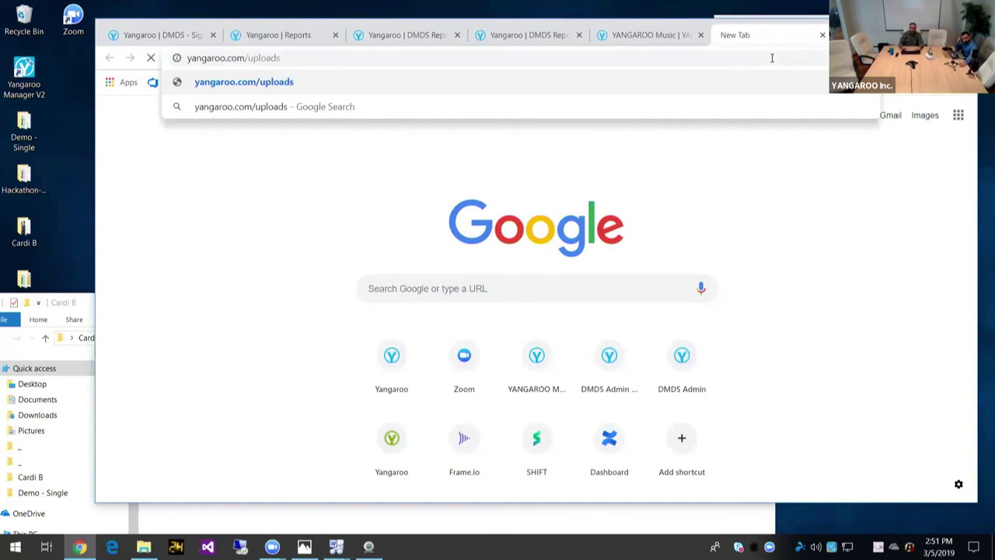
{"action": "key", "text": "Return"}
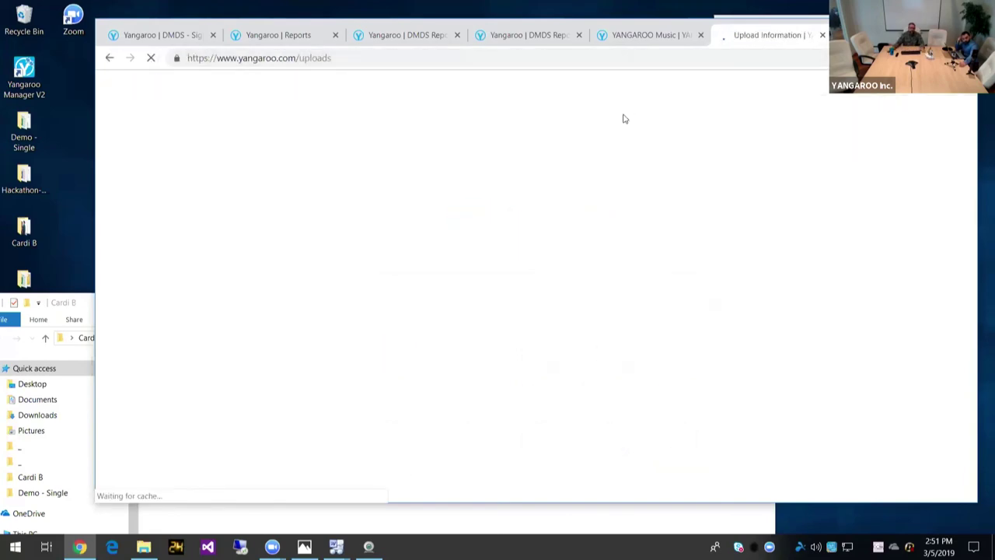
Step: Scroll through the Upload Information page's video delivery requirements and specification tables
{"action": "scroll", "coordinate": [488, 304], "scroll_direction": "down", "scroll_amount": 1}
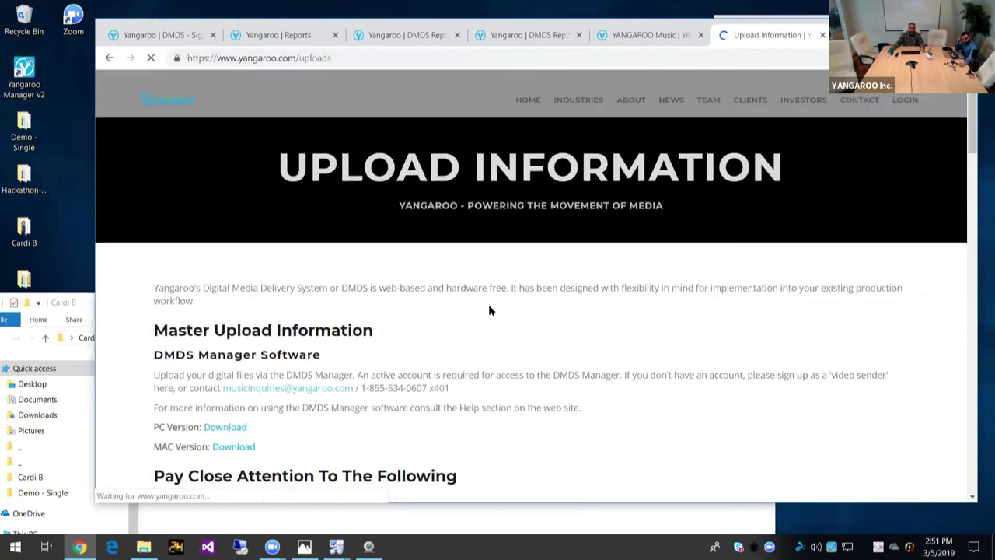
{"action": "scroll", "coordinate": [488, 304], "scroll_direction": "down", "scroll_amount": 3}
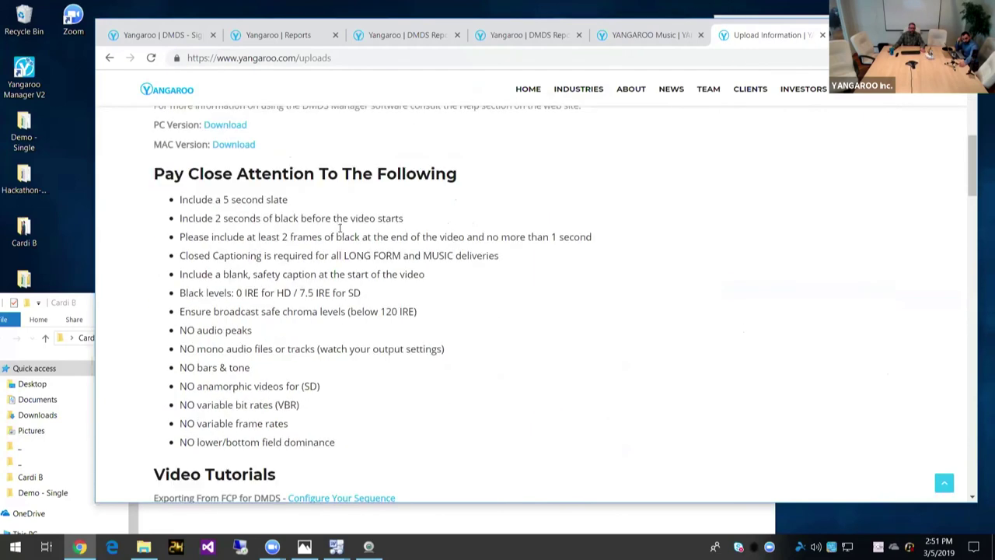
{"action": "scroll", "coordinate": [233, 221], "scroll_direction": "down", "scroll_amount": 2}
{"action": "scroll", "coordinate": [233, 221], "scroll_direction": "down", "scroll_amount": 2}
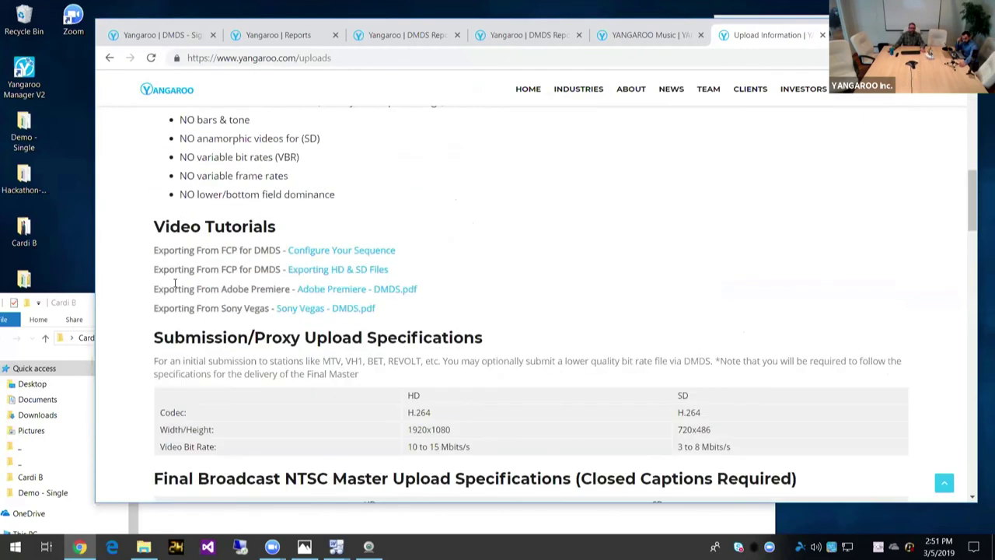
{"action": "scroll", "coordinate": [197, 255], "scroll_direction": "down", "scroll_amount": 1}
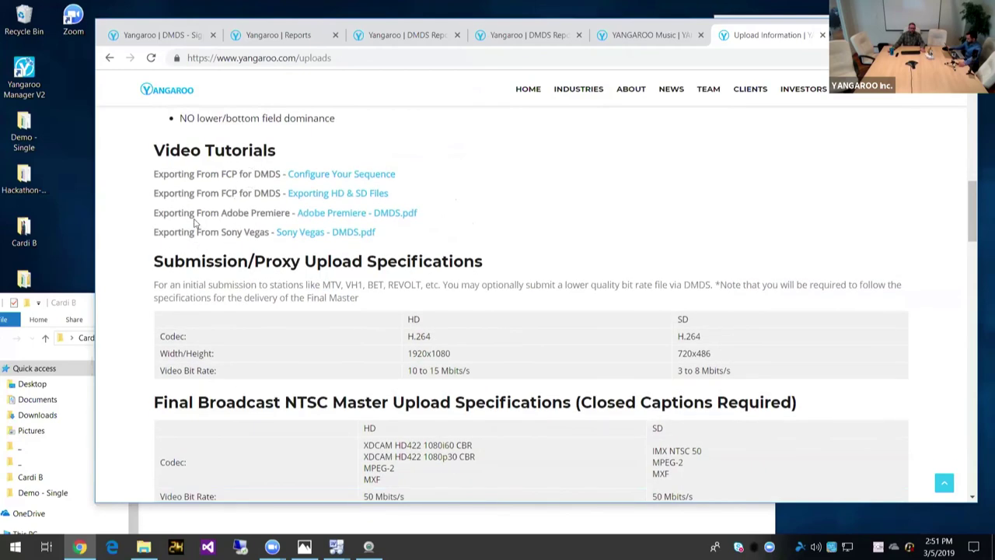
{"action": "scroll", "coordinate": [155, 215], "scroll_direction": "down", "scroll_amount": 1}
{"action": "scroll", "coordinate": [154, 219], "scroll_direction": "down", "scroll_amount": 2}
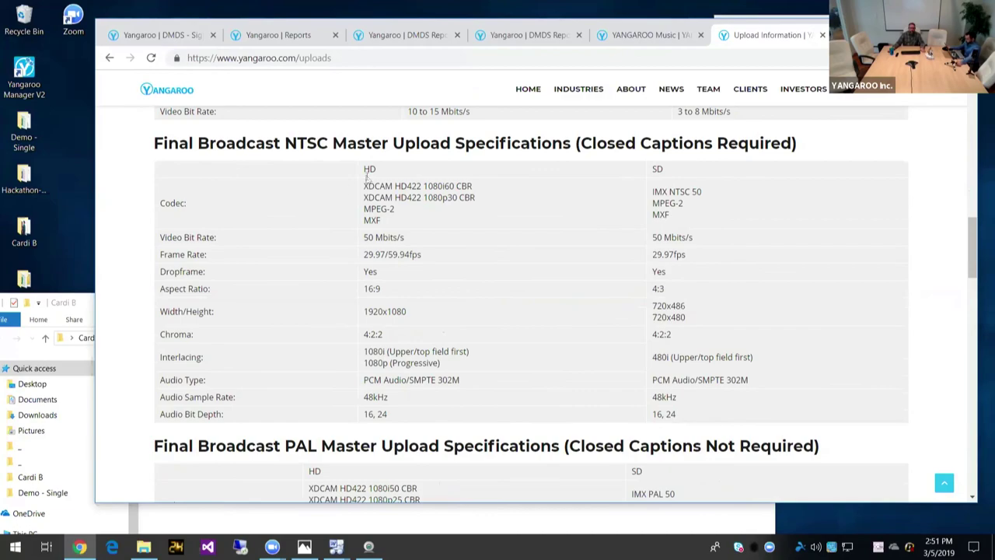
{"action": "scroll", "coordinate": [397, 377], "scroll_direction": "down", "scroll_amount": 7}
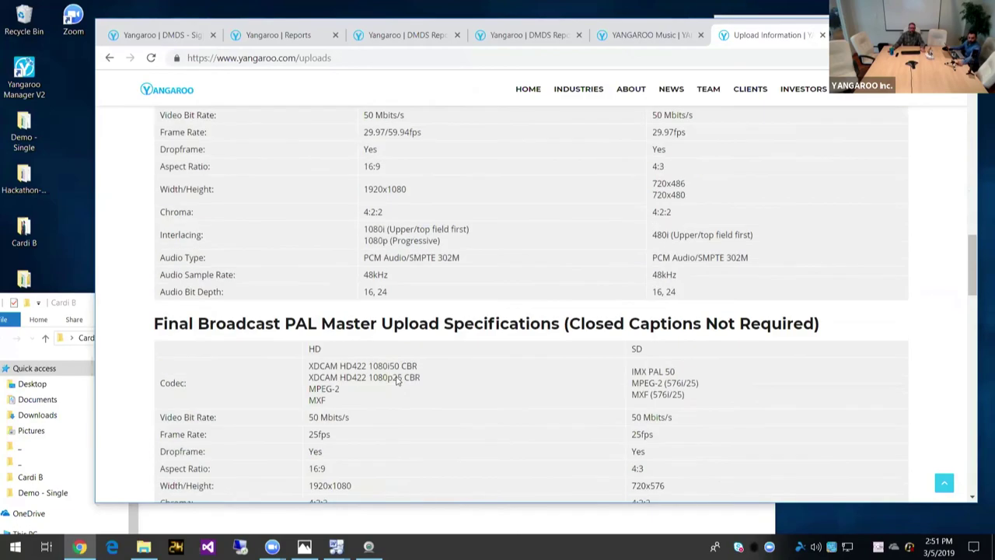
{"action": "scroll", "coordinate": [326, 310], "scroll_direction": "down", "scroll_amount": 2}
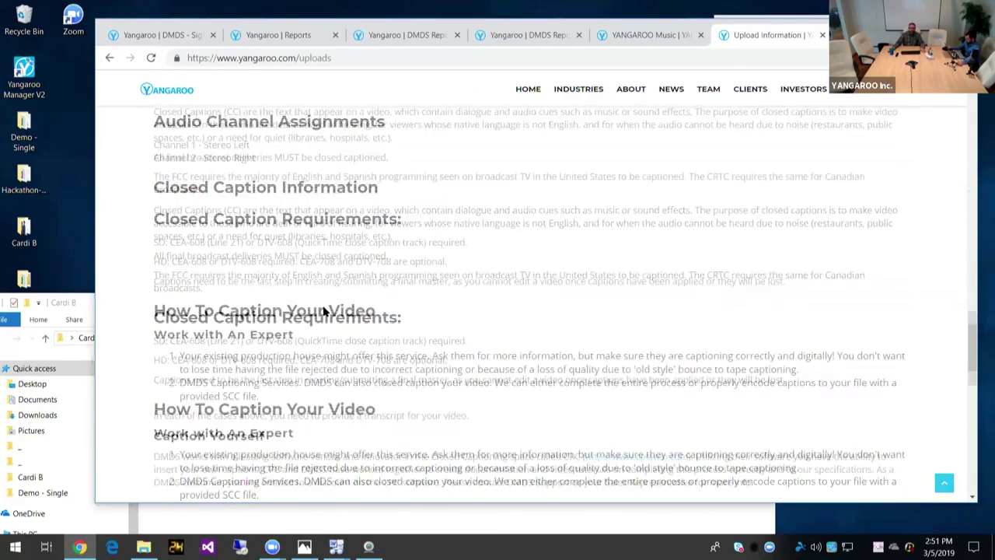
{"action": "scroll", "coordinate": [324, 305], "scroll_direction": "up", "scroll_amount": 8}
{"action": "scroll", "coordinate": [436, 296], "scroll_direction": "up", "scroll_amount": 5}
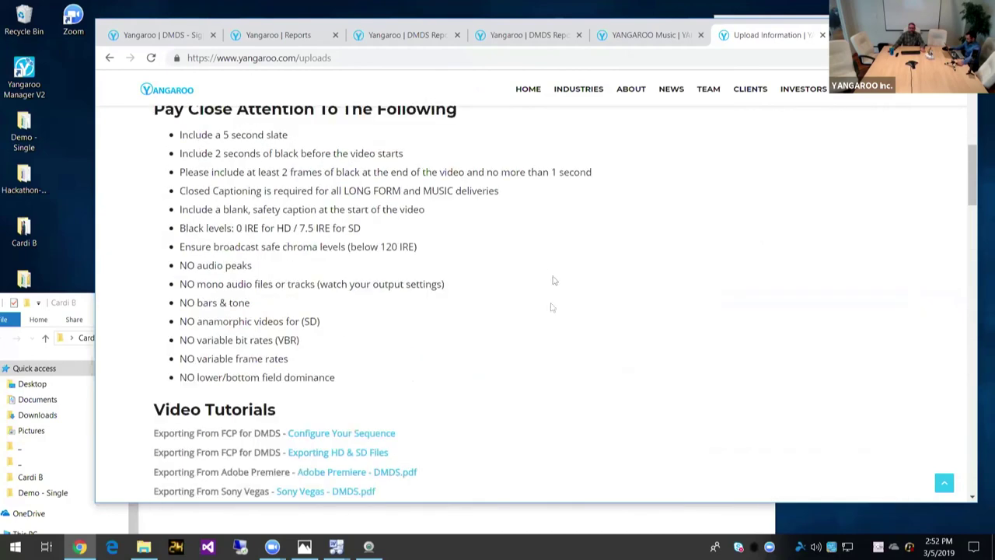